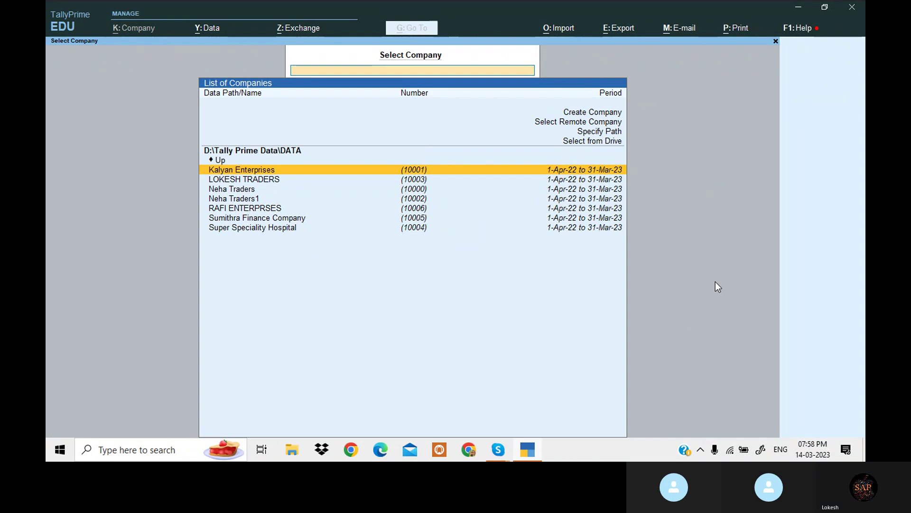
# Select the Create Company option in the list of companies
pyautogui.press('Up')
pyautogui.press('Up')
pyautogui.press('Up')
pyautogui.press('Up')
pyautogui.press('Up')
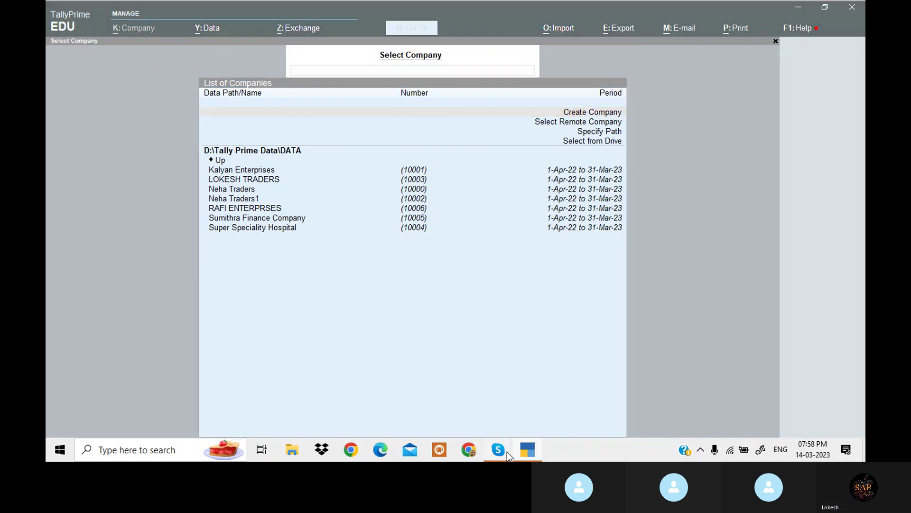
# Switch to the Skype call, ring all participants who are not on the call, and return to TallyPrime
pyautogui.moveTo(507, 452)
pyautogui.moveTo(483, 401)
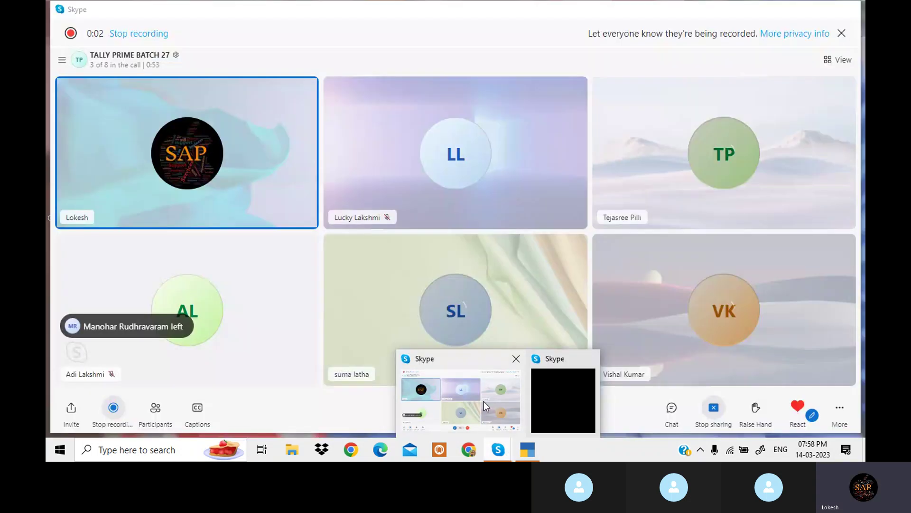
pyautogui.click(483, 401)
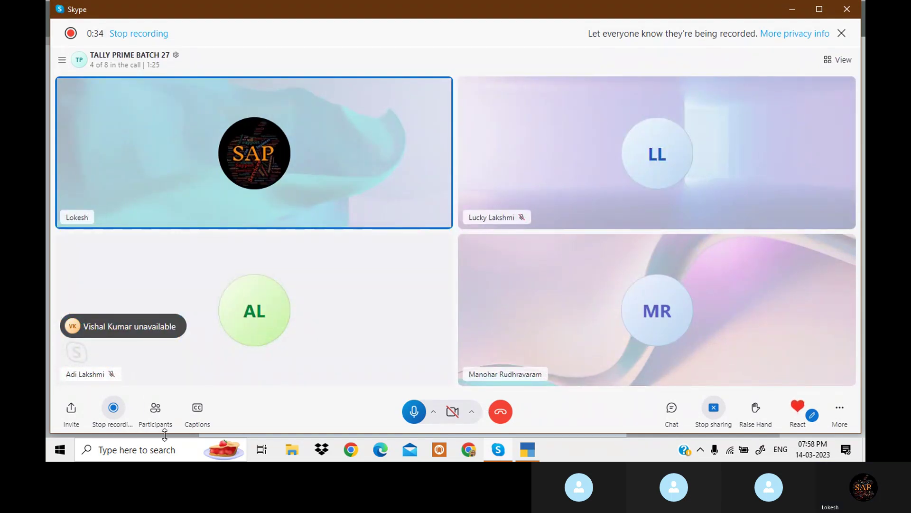
pyautogui.click(155, 408)
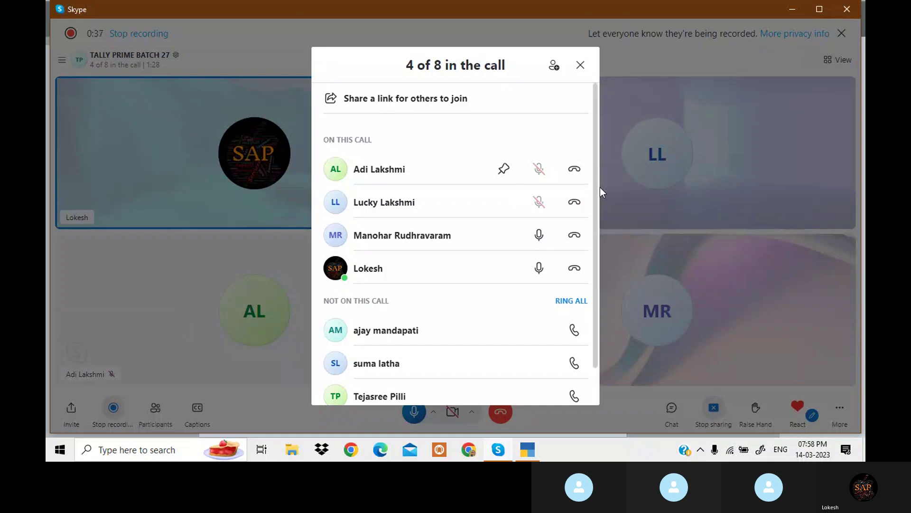
pyautogui.moveTo(597, 184); pyautogui.dragTo(620, 268)
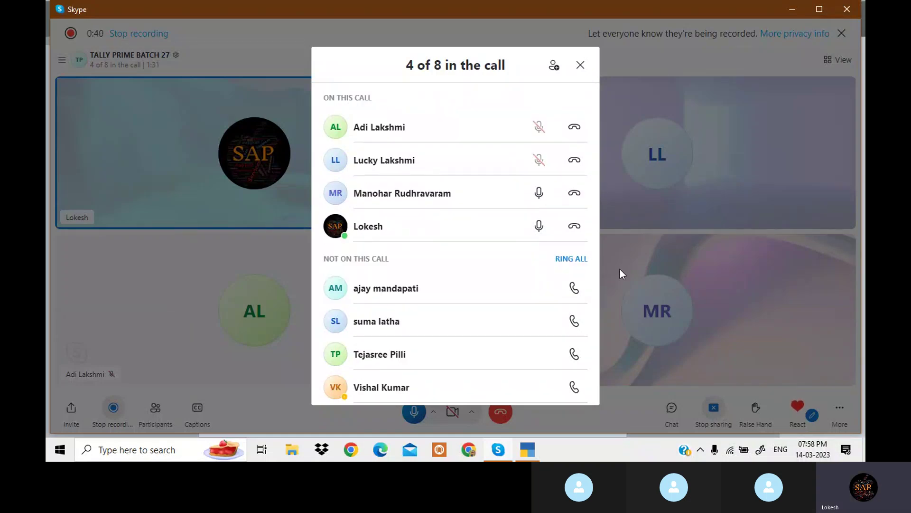
pyautogui.click(582, 261)
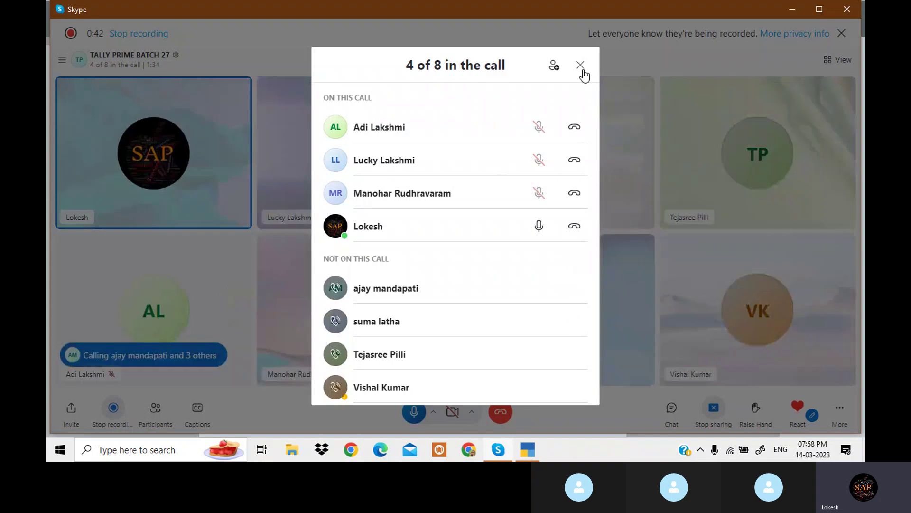
pyautogui.click(582, 69)
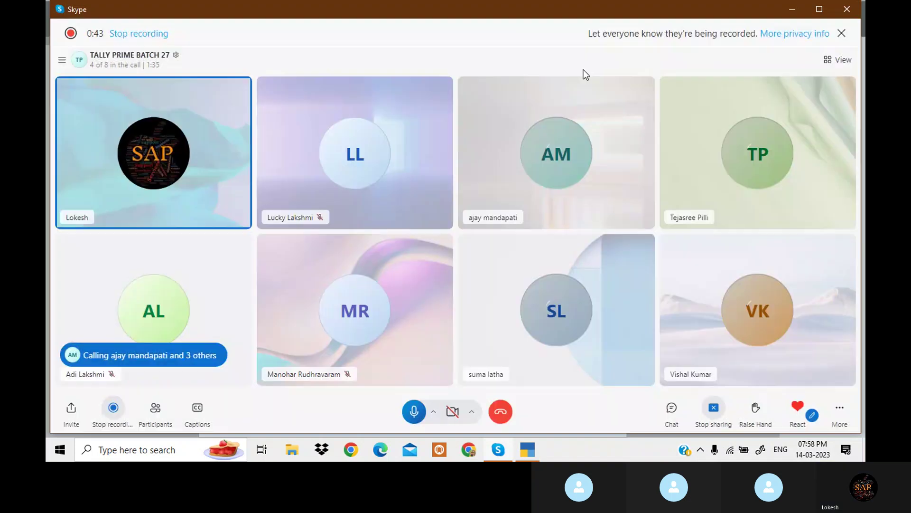
pyautogui.click(797, 9)
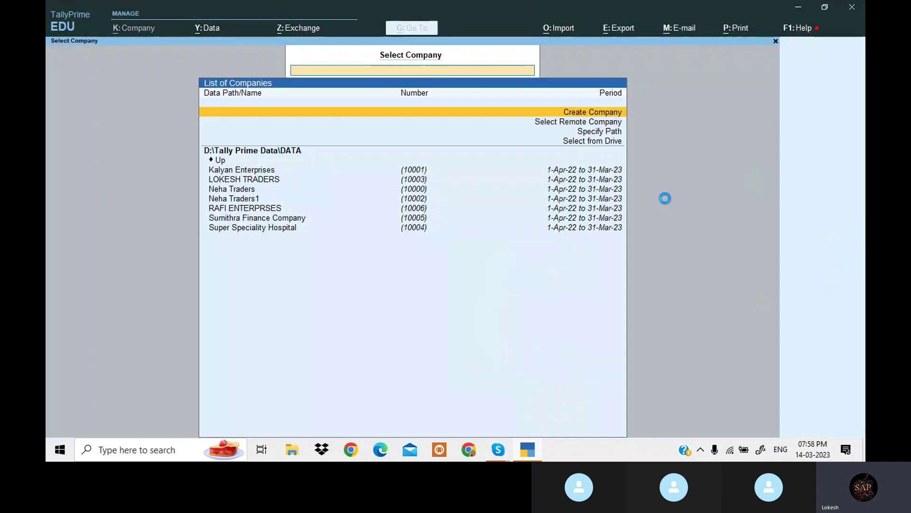
# Start creating a company named LOKESH READYMADE SHOW ROOM and use the same text as its mailing name
pyautogui.press('Return')
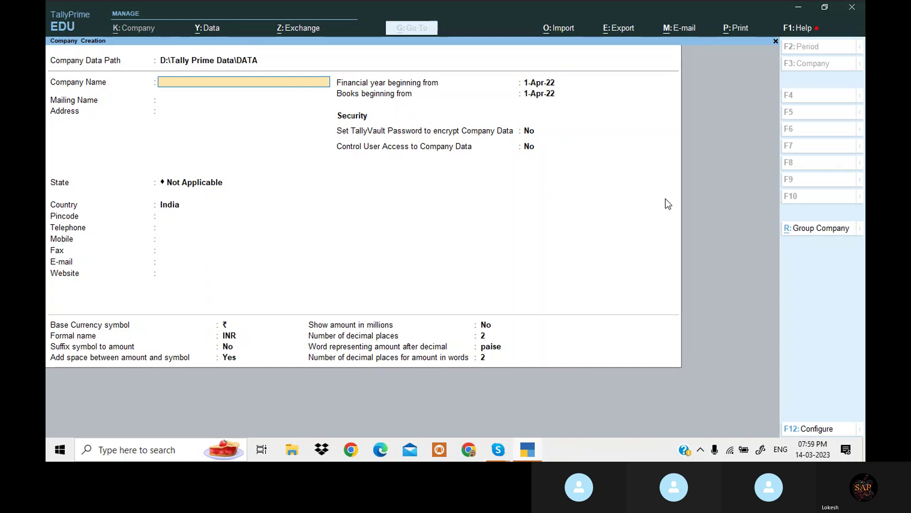
pyautogui.write('L')
pyautogui.press('Return')
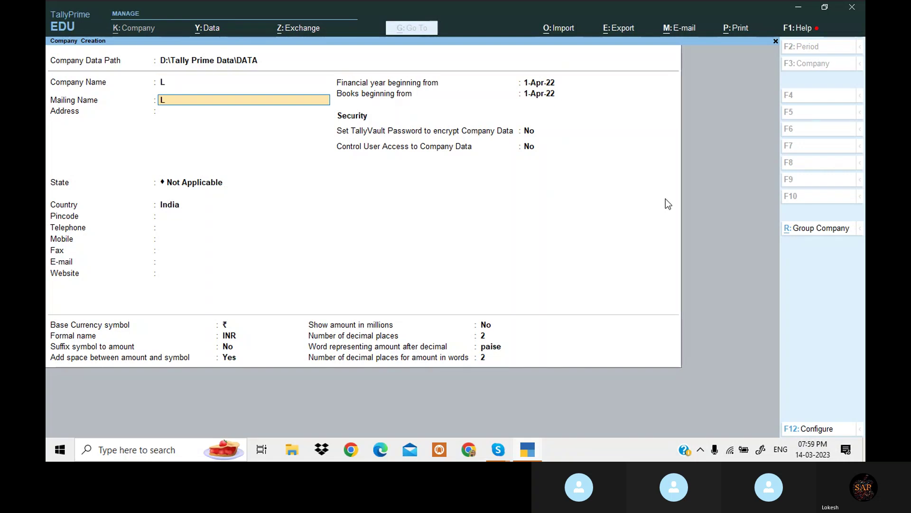
pyautogui.write('O')
pyautogui.press('BackSpace')
pyautogui.press('BackSpace')
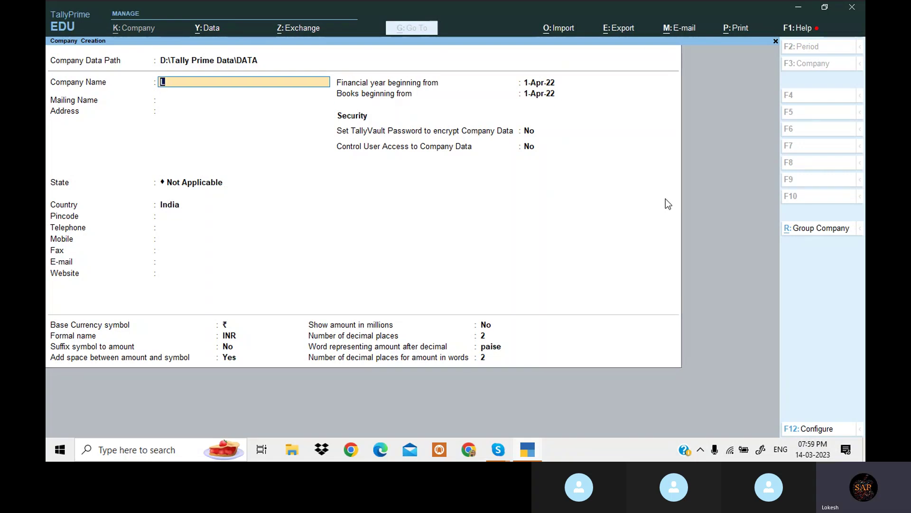
pyautogui.write('OKESH REA')
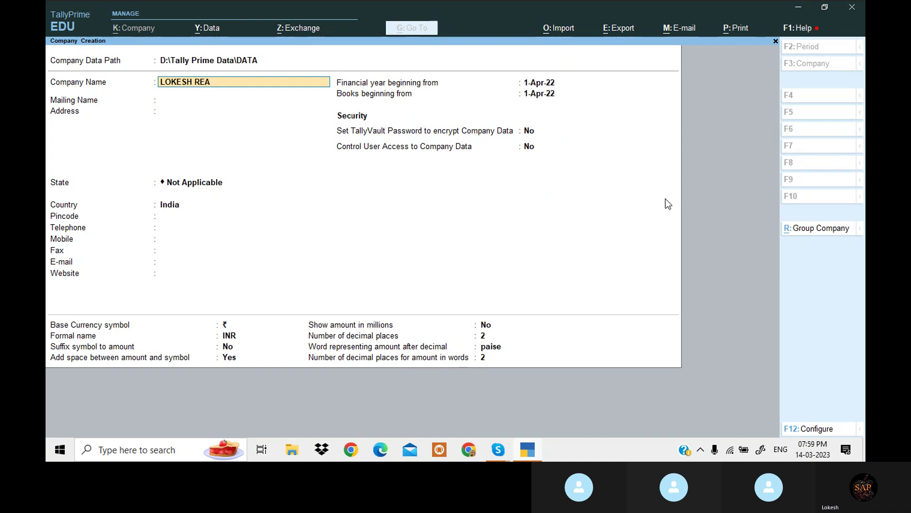
pyautogui.write('DYMADE SHOW ROOM')
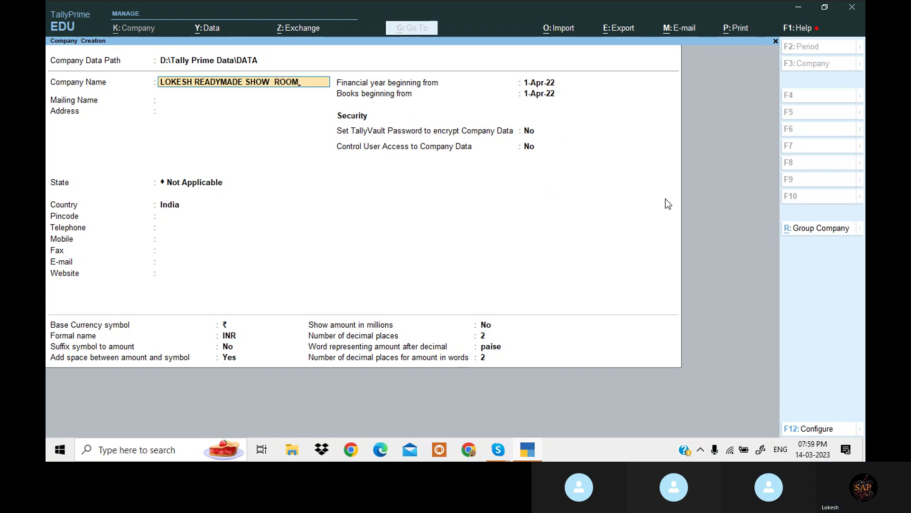
pyautogui.press('Return')
pyautogui.press('Return')
# Leave the company address blank and set the state to Andhra Pradesh
pyautogui.press('Return')
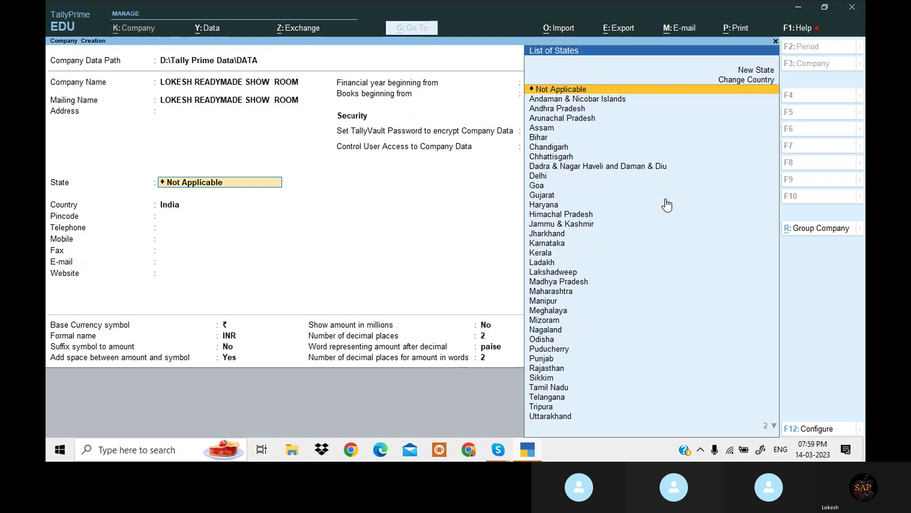
pyautogui.press('Down')
pyautogui.press('Down')
pyautogui.press('Return')
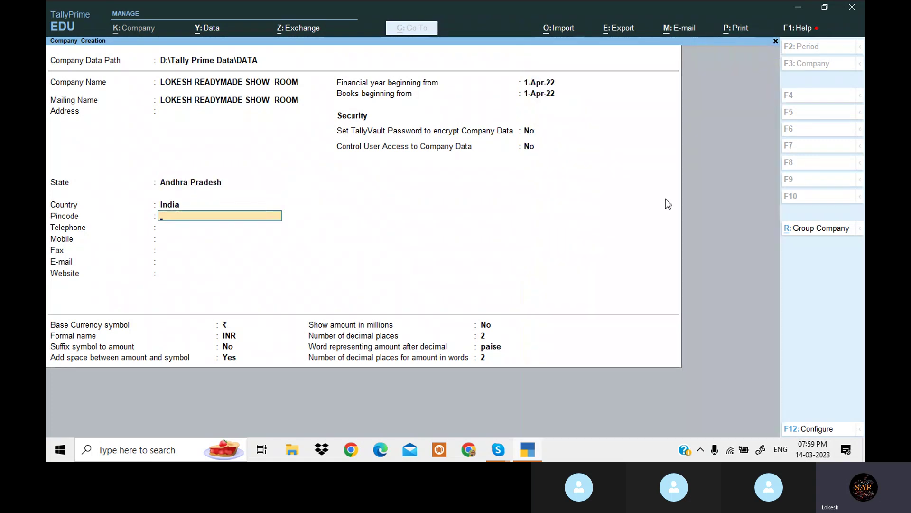
# Leave the pincode and all contact fields blank, and accept 1-Apr-22 as the beginning of the financial year
pyautogui.press('Return')
pyautogui.press('Return')
pyautogui.press('Return')
pyautogui.press('Return')
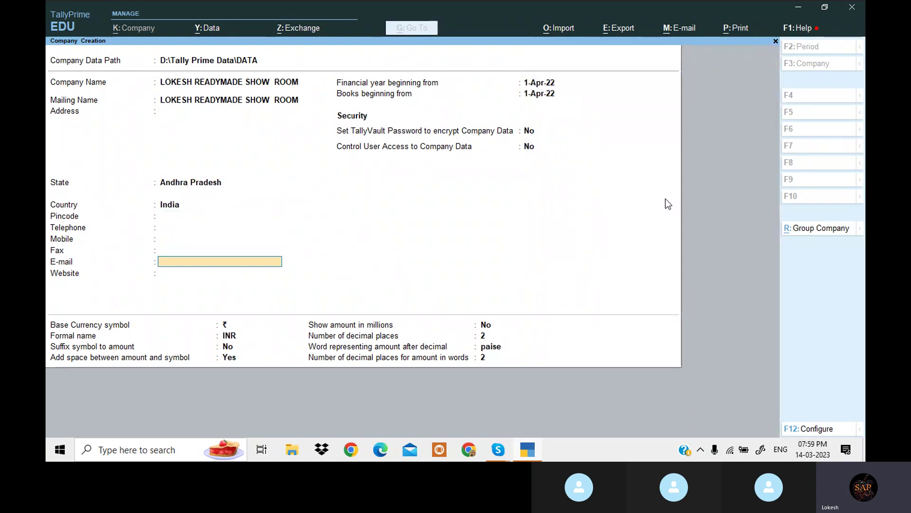
pyautogui.press('Return')
pyautogui.press('Return')
pyautogui.press('Return')
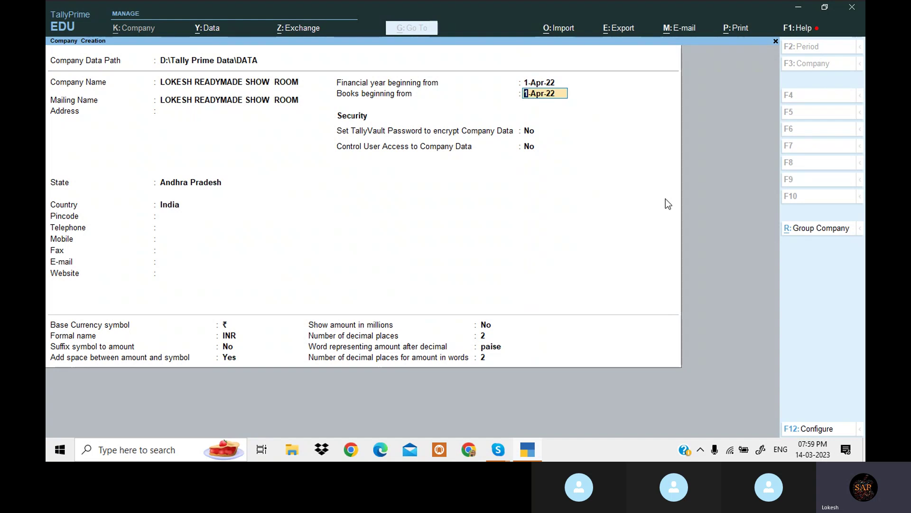
# Keep the default books beginning date, security and base currency settings, and save the company
pyautogui.press('Return')
pyautogui.press('Return')
pyautogui.press('Return')
pyautogui.press('Return')
pyautogui.press('Return')
pyautogui.press('Return')
pyautogui.press('Return')
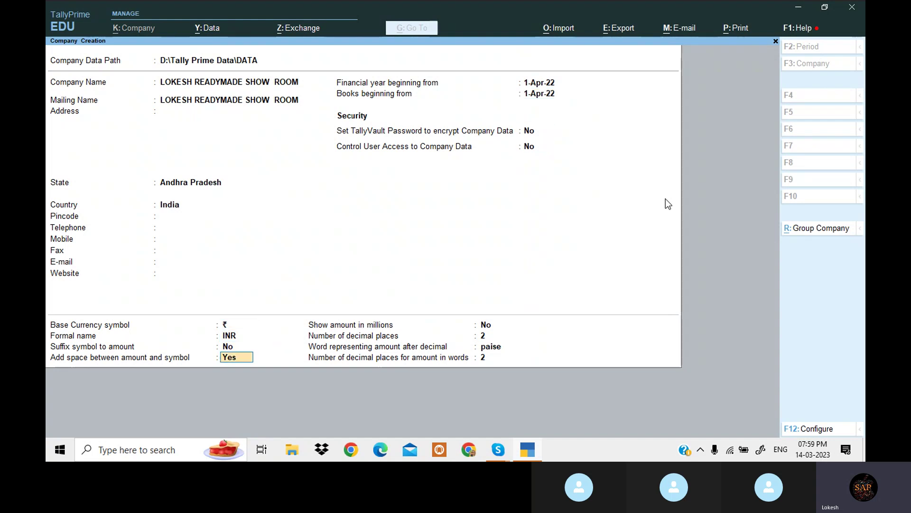
pyautogui.press('Return')
pyautogui.press('Return')
pyautogui.press('Return')
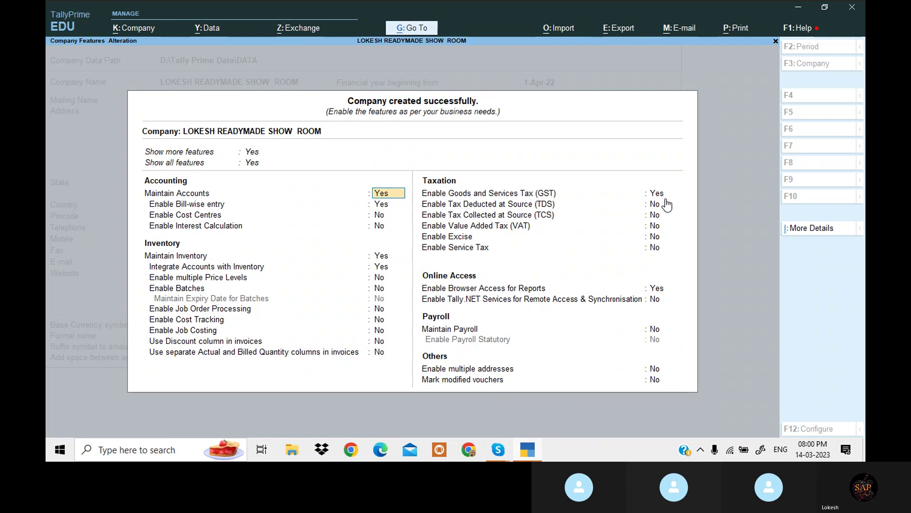
# Check the participants in the Skype call window and return to TallyPrime
pyautogui.click(497, 450)
pyautogui.click(496, 410)
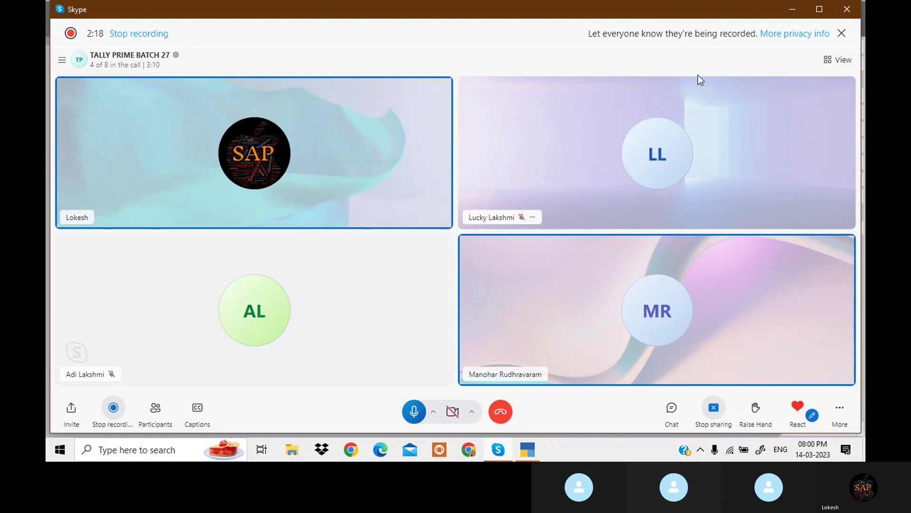
pyautogui.click(791, 9)
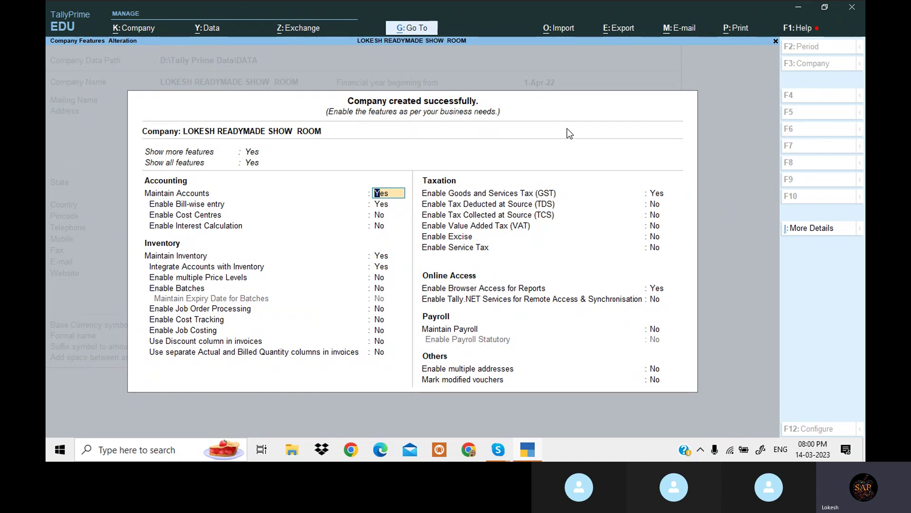
# Set Enable Bill-wise entry to No and keep the other accounting features at their defaults
pyautogui.press('Return')
pyautogui.write('N')
pyautogui.press('Return')
pyautogui.press('Return')
pyautogui.press('Return')
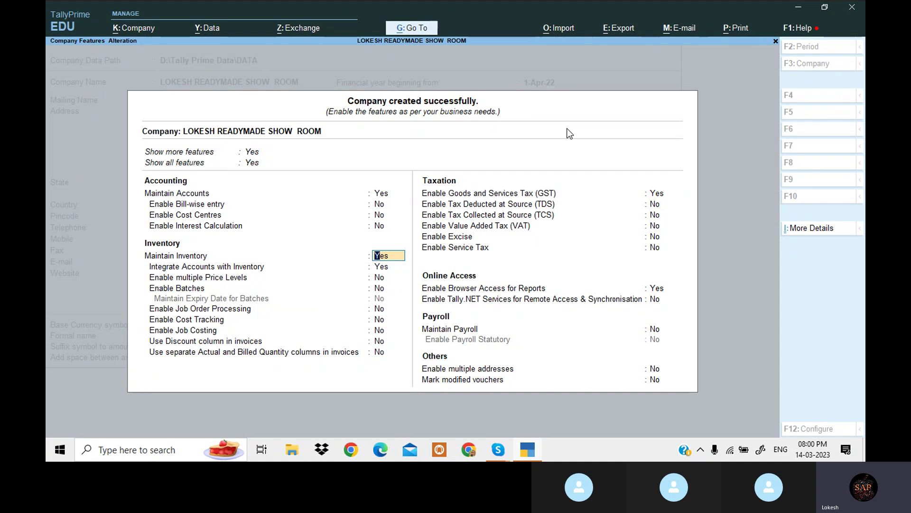
# Keep the default inventory features and set Enable Goods and Services Tax (GST) to No
pyautogui.press('Return')
pyautogui.press('Return')
pyautogui.press('Return')
pyautogui.press('Return')
pyautogui.press('Return')
pyautogui.press('Return')
pyautogui.press('Return')
pyautogui.press('Return')
pyautogui.press('Return')
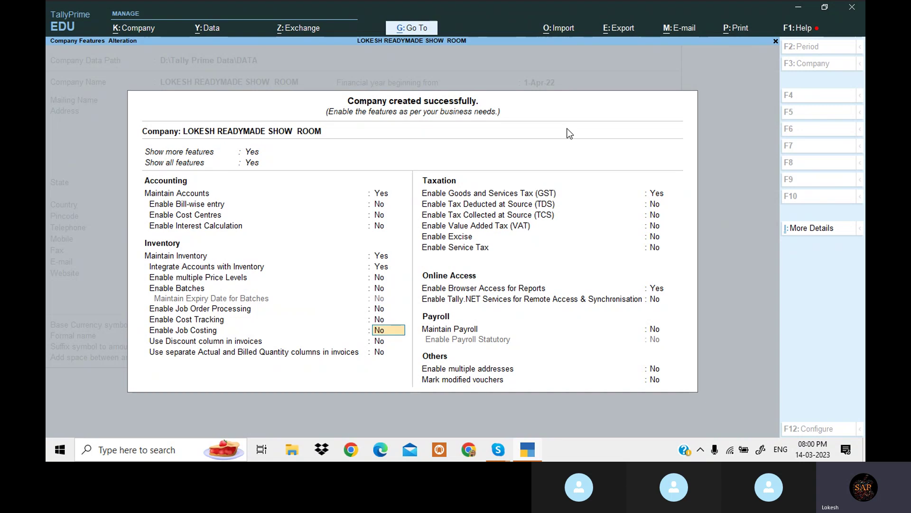
pyautogui.write('N')
pyautogui.press('Return')
pyautogui.press('Return')
pyautogui.press('Return')
pyautogui.press('Return')
pyautogui.press('Return')
pyautogui.press('Return')
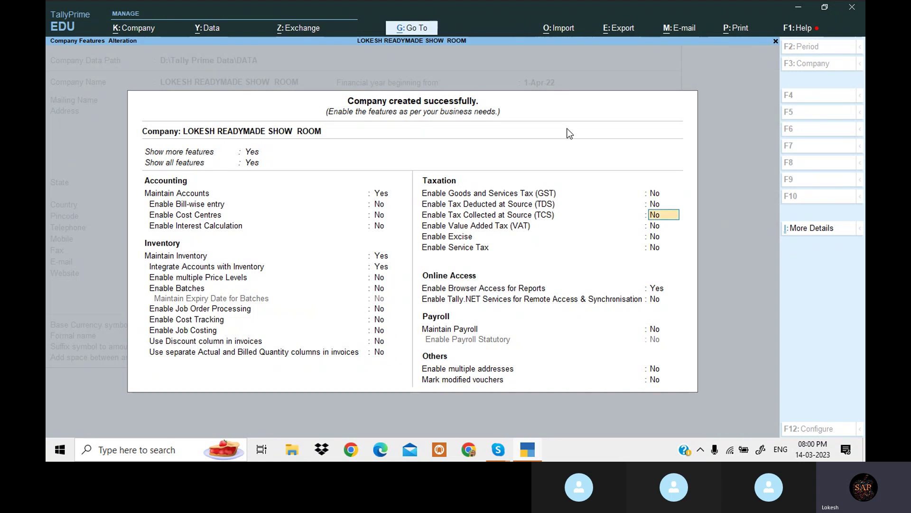
# Set Enable Browser Access for Reports to No and accept the remaining company features
pyautogui.write('n')
pyautogui.press('Return')
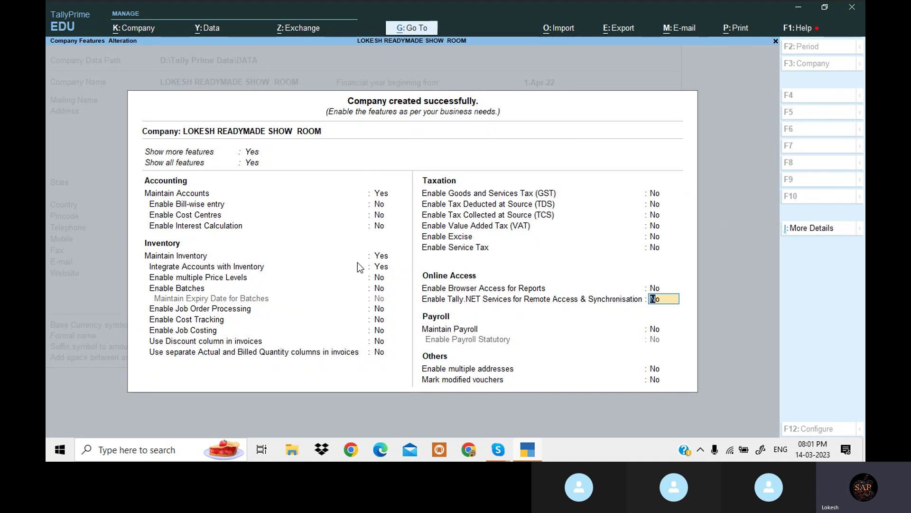
pyautogui.press('Return')
pyautogui.press('Return')
pyautogui.press('Return')
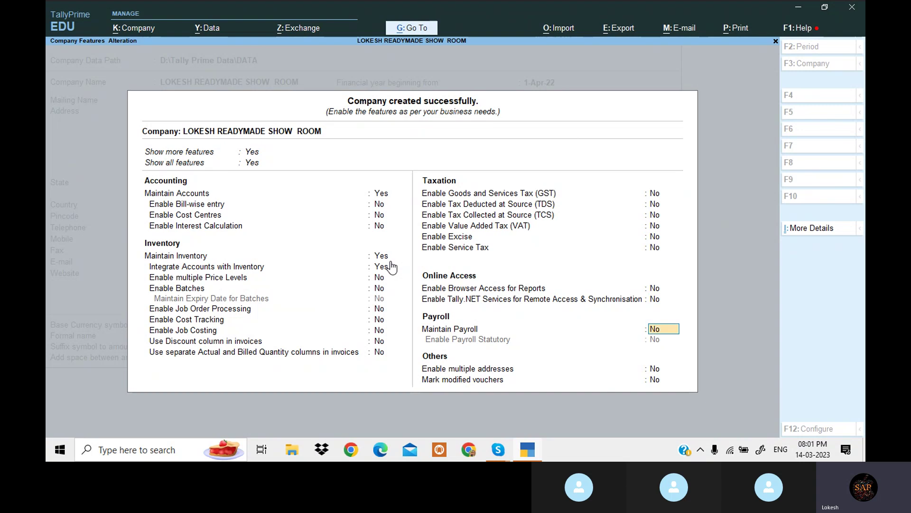
pyautogui.press('Return')
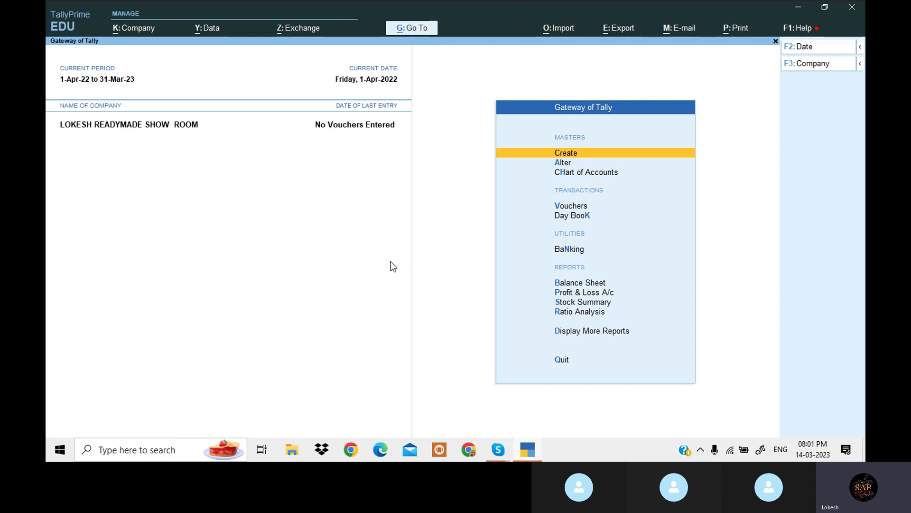
# Open the list of masters for creation and examine the accounting and inventory masters it offers
pyautogui.press('Return')
pyautogui.press('Down')
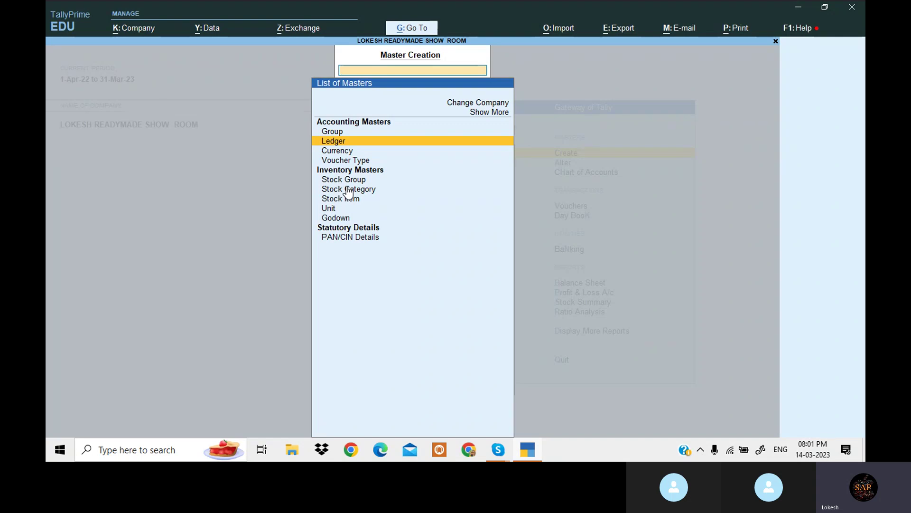
# Set Maintain Inventory to No in the company features and save the change
pyautogui.click(145, 27)
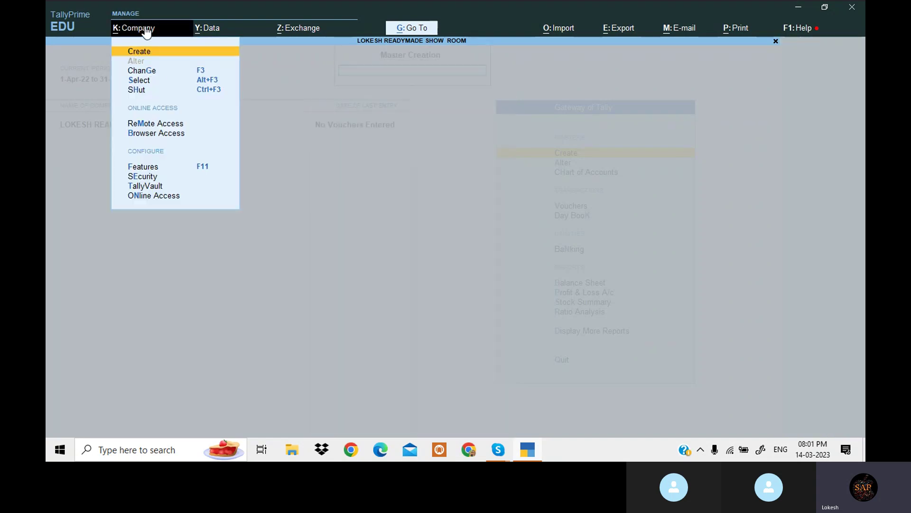
pyautogui.click(169, 171)
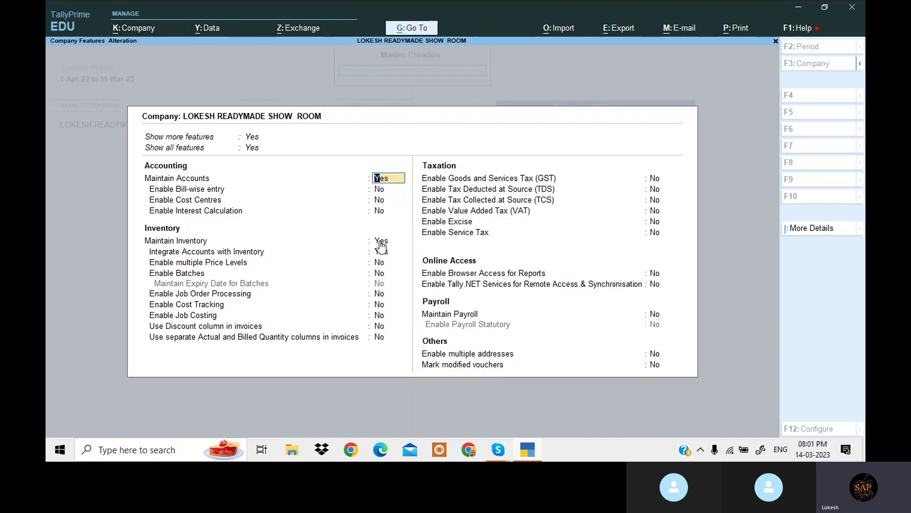
pyautogui.click(381, 241)
pyautogui.press('n')
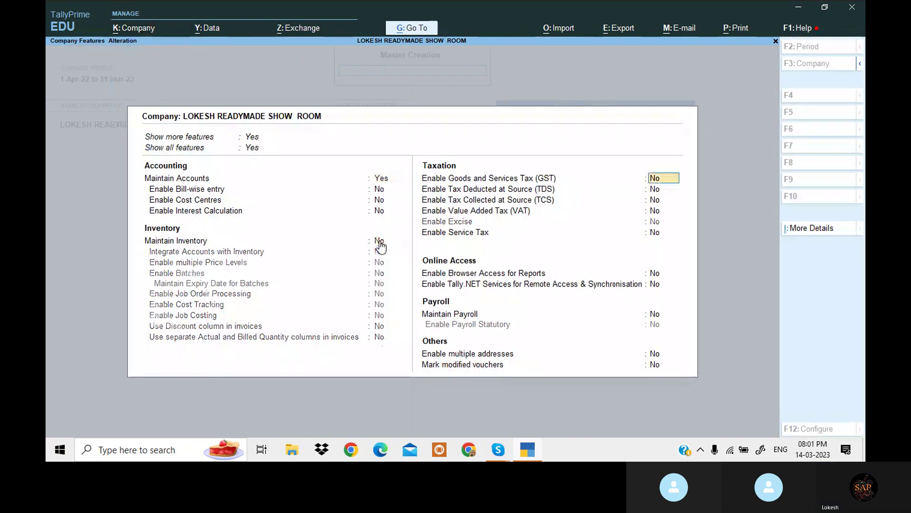
pyautogui.press('Return')
pyautogui.press('Return')
pyautogui.press('Return')
pyautogui.press('Return')
pyautogui.press('Return')
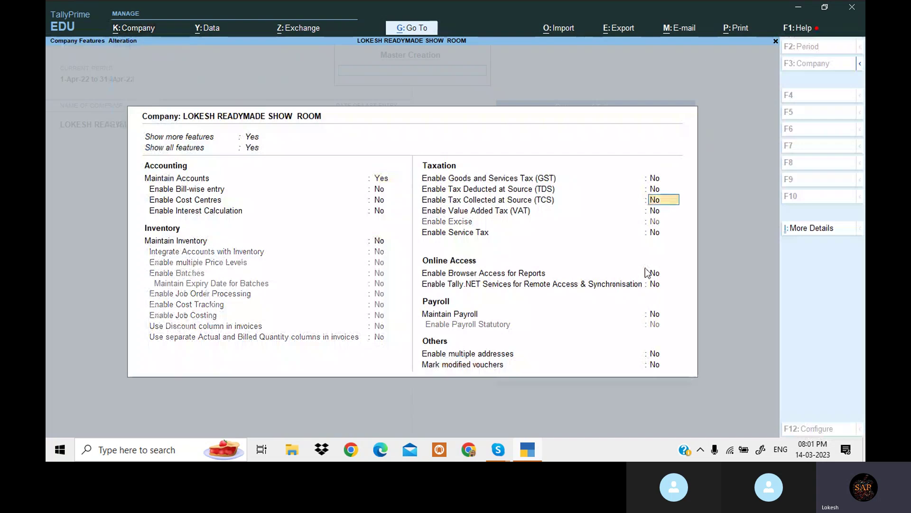
pyautogui.press('Return')
pyautogui.press('Return')
pyautogui.press('Return')
pyautogui.press('Return')
pyautogui.press('Return')
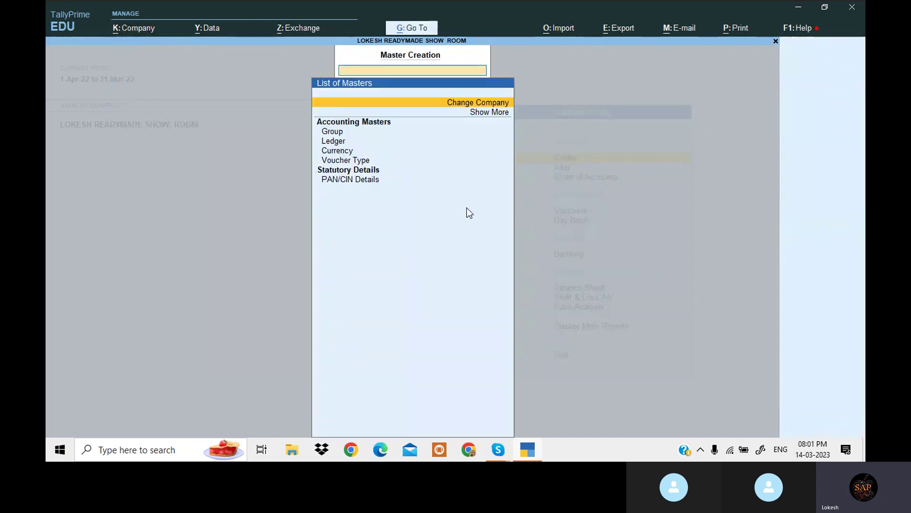
# Set Maintain Inventory to Yes in the company features and save the change
pyautogui.click(137, 29)
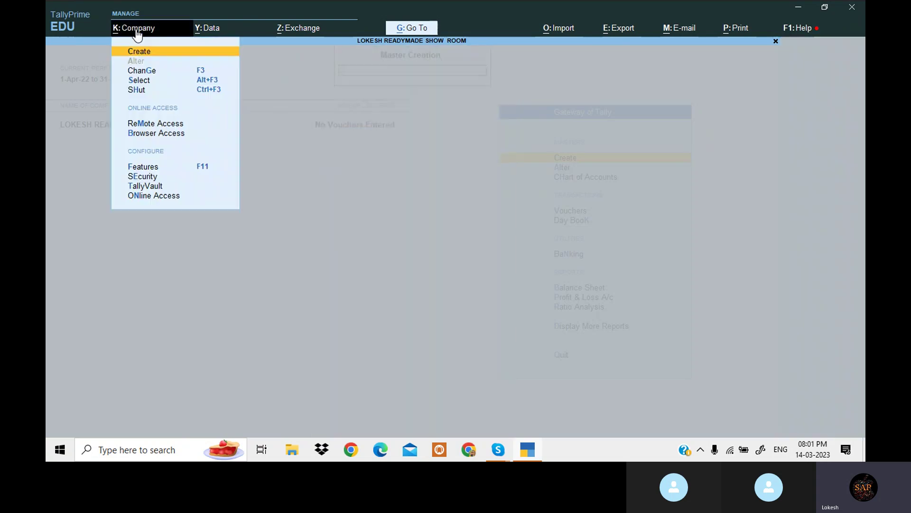
pyautogui.click(158, 169)
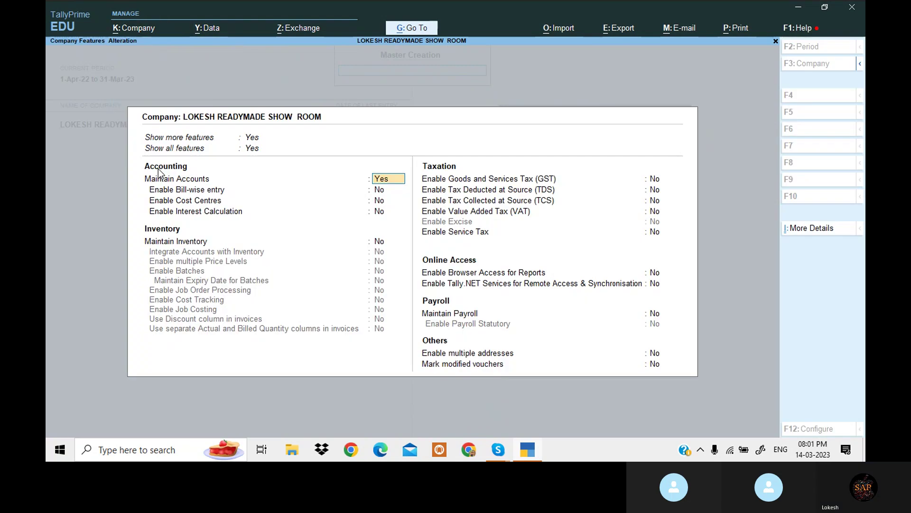
pyautogui.click(384, 242)
pyautogui.press('y')
pyautogui.hotkey('ctrl', 'a')
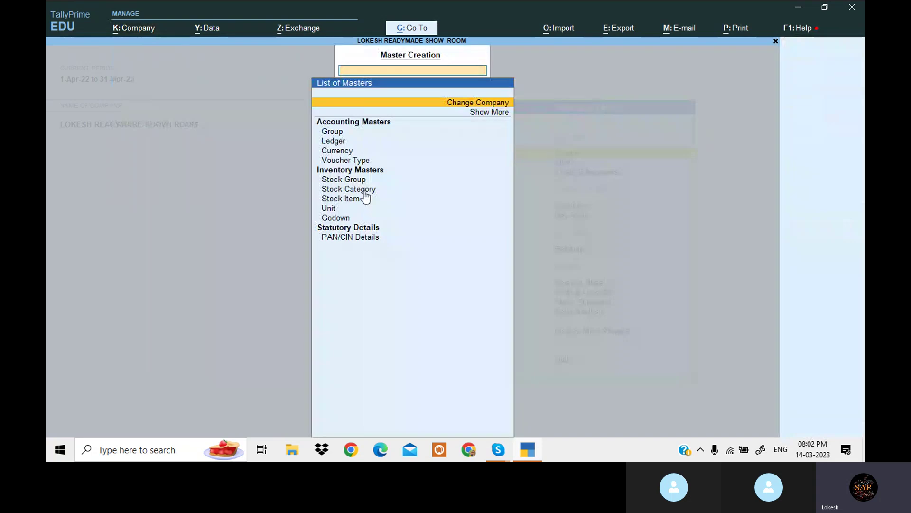
# Start a new ledger from the list of masters and name it Capital
pyautogui.press('Down')
pyautogui.press('Down')
pyautogui.press('Down')
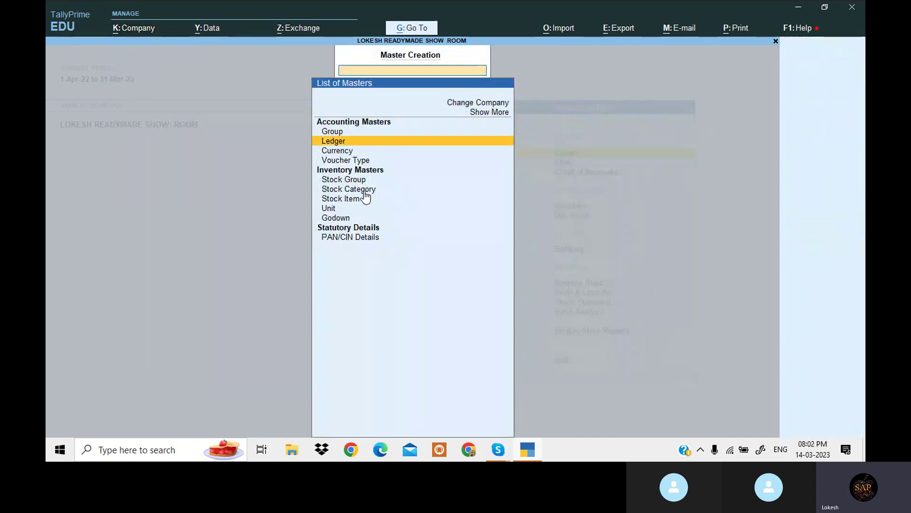
pyautogui.press('Return')
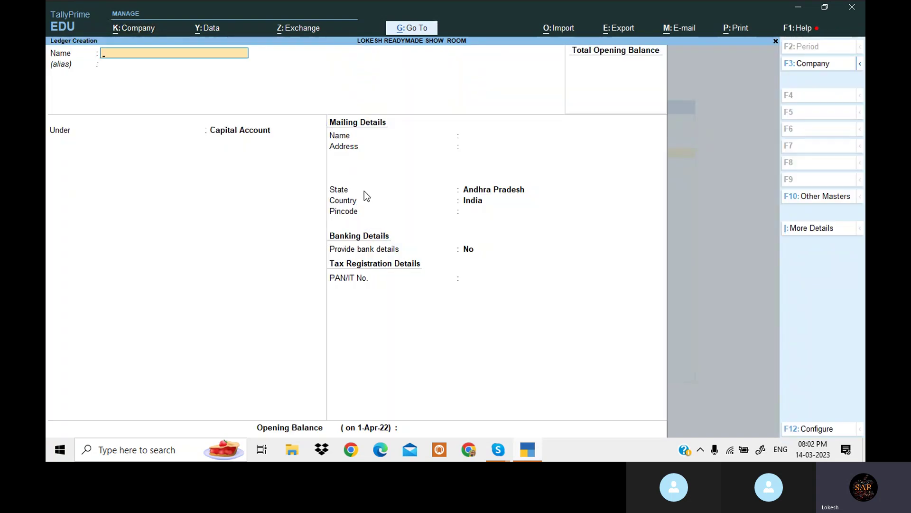
pyautogui.write('CAP')
pyautogui.press('BackSpace')
pyautogui.write('pita')
pyautogui.press('BackSpace')
pyautogui.write('al')
pyautogui.press('Return')
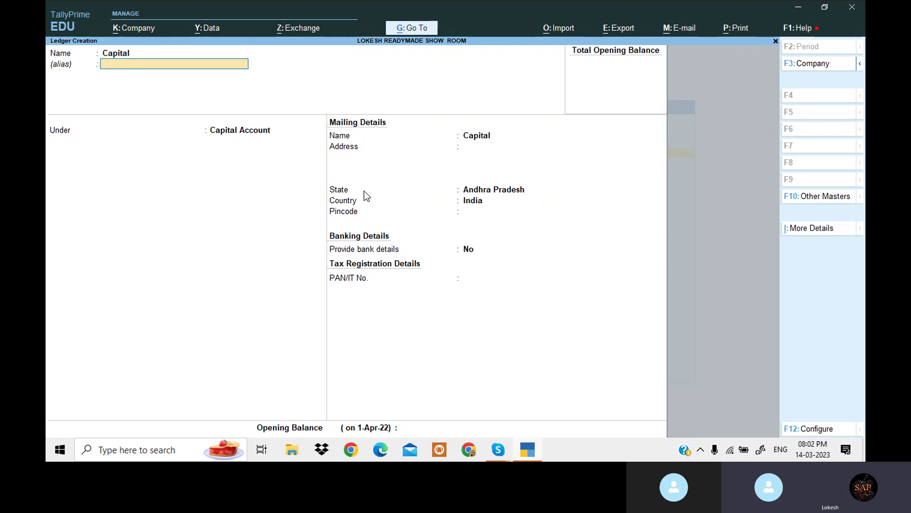
# Keep the Capital ledger under Capital Account and save it with the default details
pyautogui.press('Return')
pyautogui.press('Return')
pyautogui.press('Return')
pyautogui.press('Return')
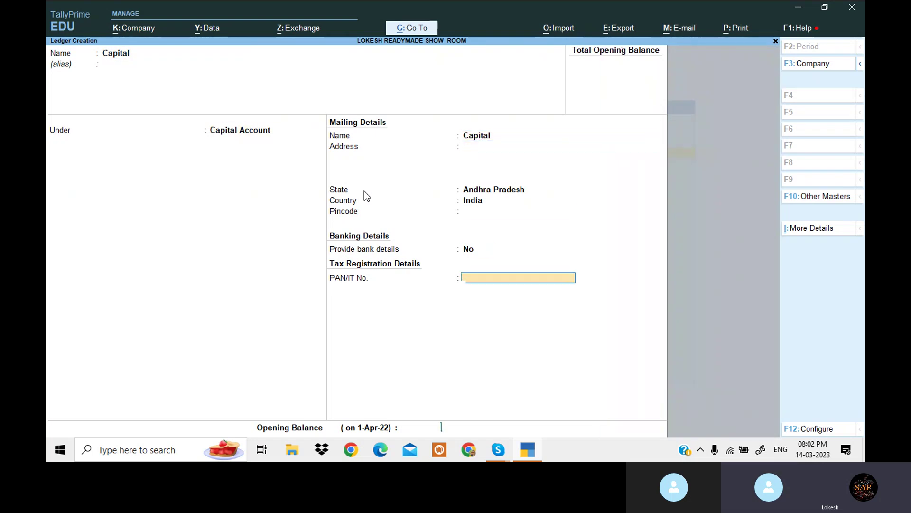
pyautogui.press('Return')
# Create a ledger named Purchase under Purchase Accounts with the remaining details left at their defaults
pyautogui.write('Purchase')
pyautogui.press('Return')
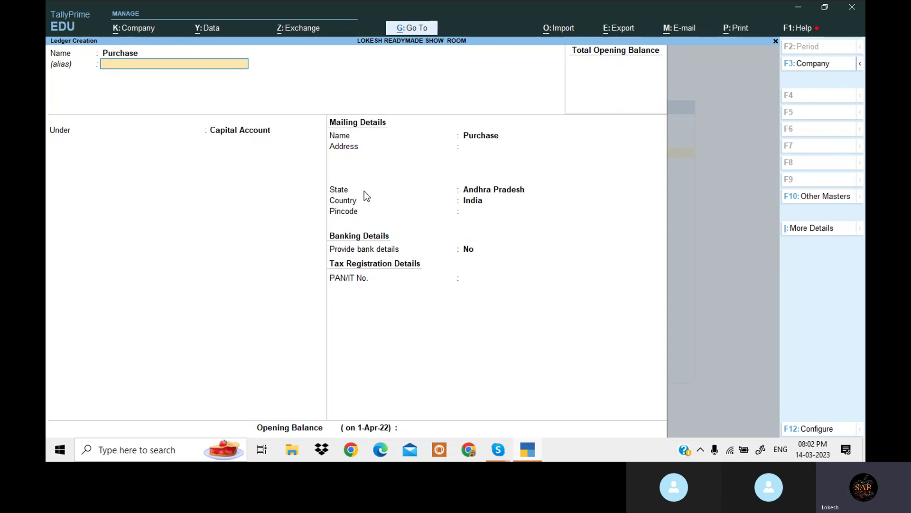
pyautogui.press('Return')
pyautogui.write('P')
pyautogui.press('Return')
pyautogui.press('Return')
pyautogui.press('Return')
pyautogui.press('Return')
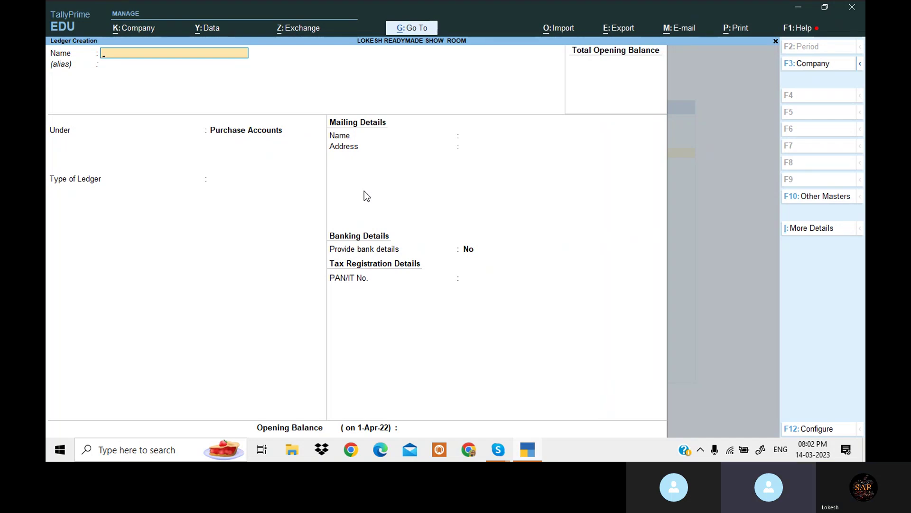
# Name the next new ledger Harsha Show Room
pyautogui.write('Harsha S')
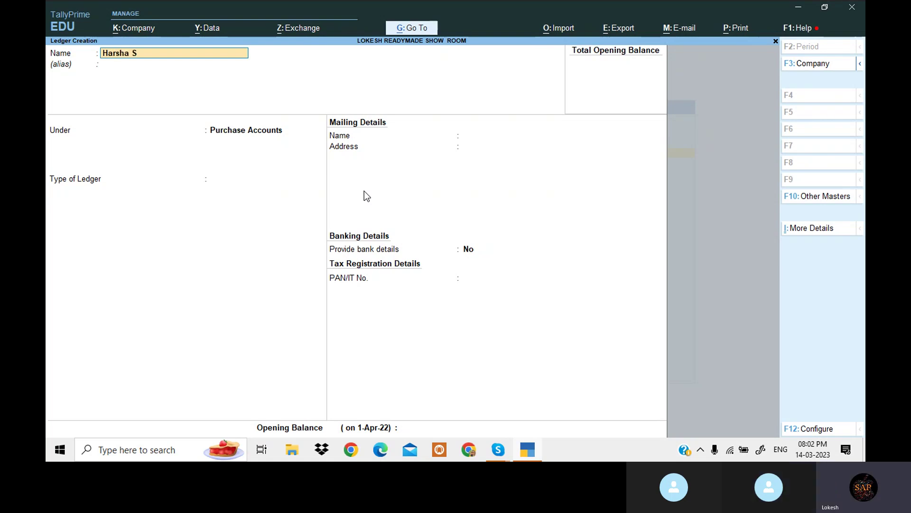
pyautogui.write('how Rrooo')
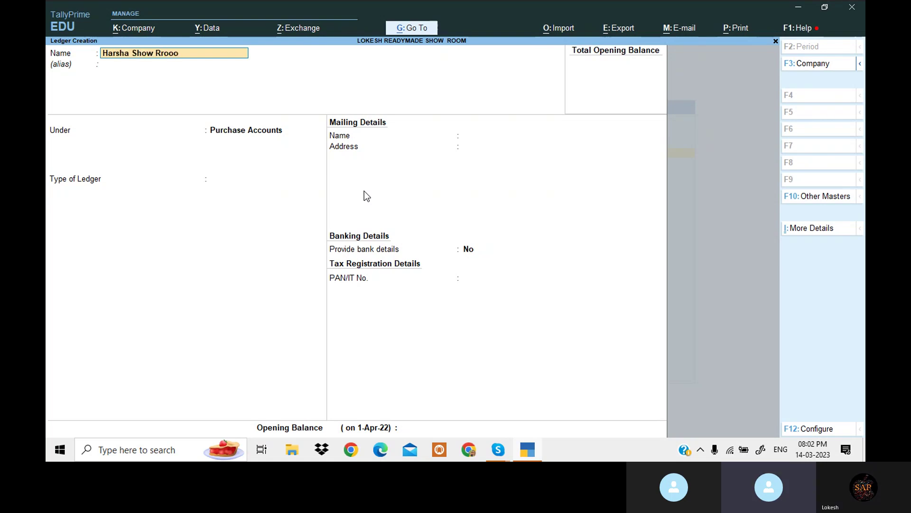
pyautogui.press('BackSpace')
pyautogui.press('BackSpace')
pyautogui.press('BackSpace')
pyautogui.press('BackSpace')
pyautogui.write('oom')
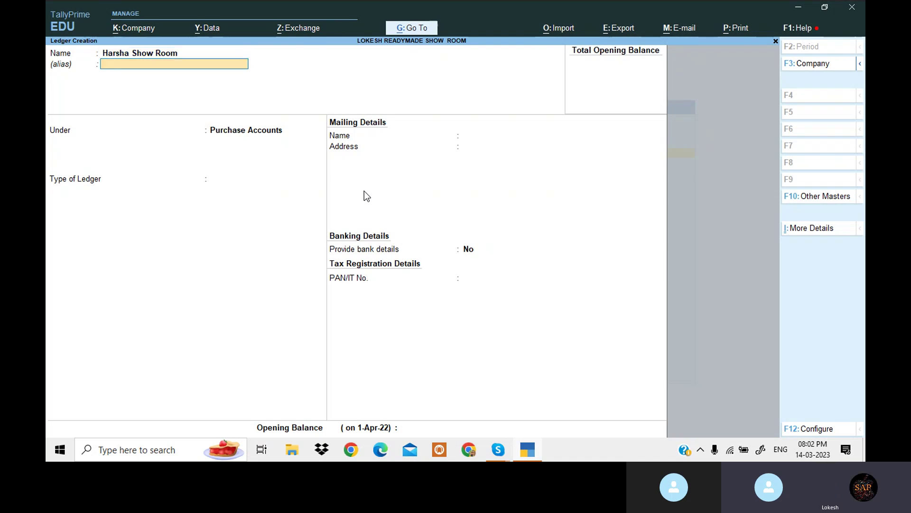
# Place the Harsha Show Room ledger under Sundry Creditors and save it with the default details
pyautogui.press('Return')
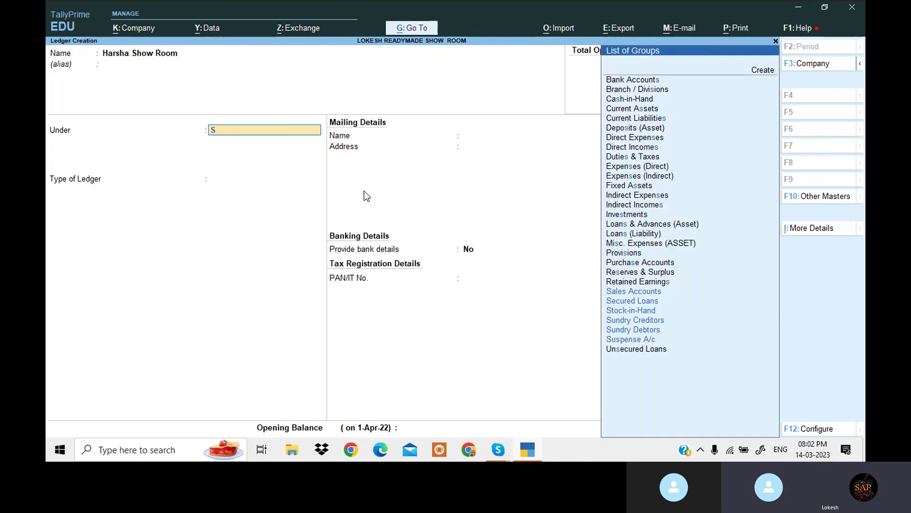
pyautogui.write('sun')
pyautogui.press('Return')
pyautogui.press('Return')
pyautogui.press('Return')
pyautogui.press('Return')
pyautogui.press('Return')
pyautogui.press('Return')
pyautogui.press('Return')
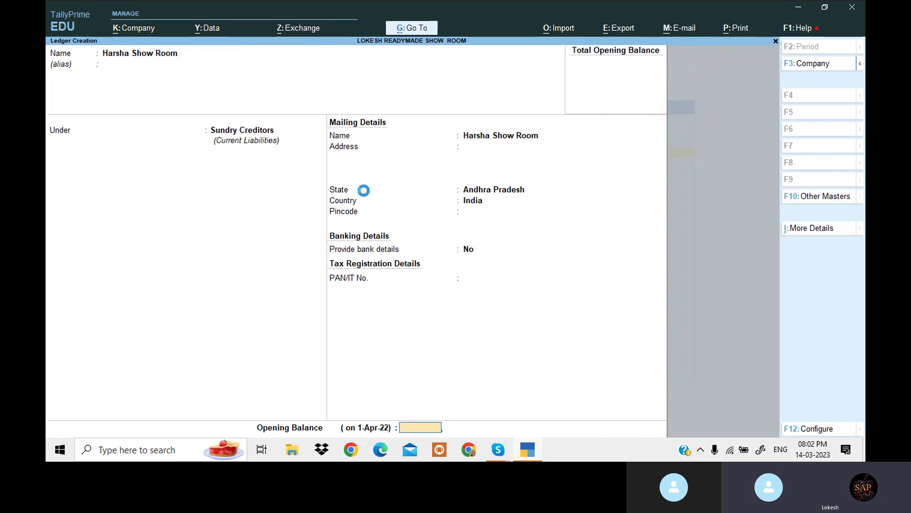
# Create a ledger named Sales under Sales Accounts with the remaining details left at their defaults
pyautogui.write('Sales')
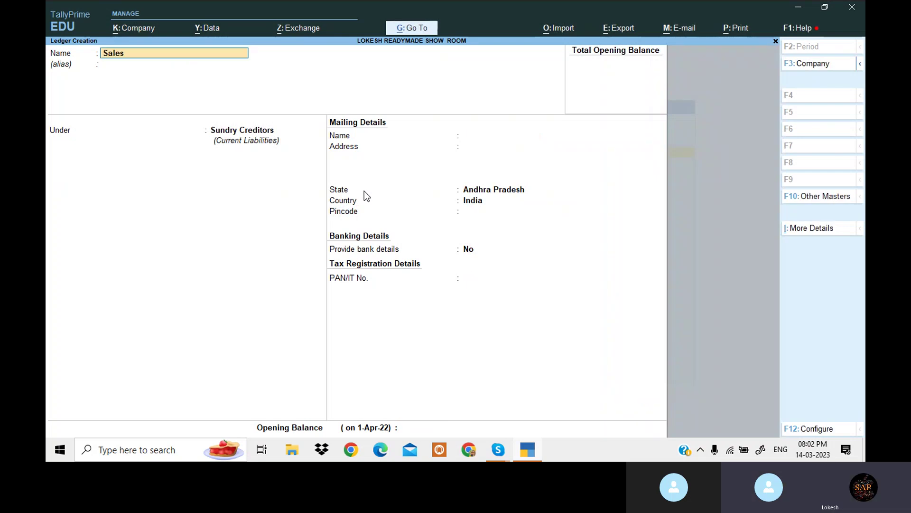
pyautogui.press('Return')
pyautogui.press('Return')
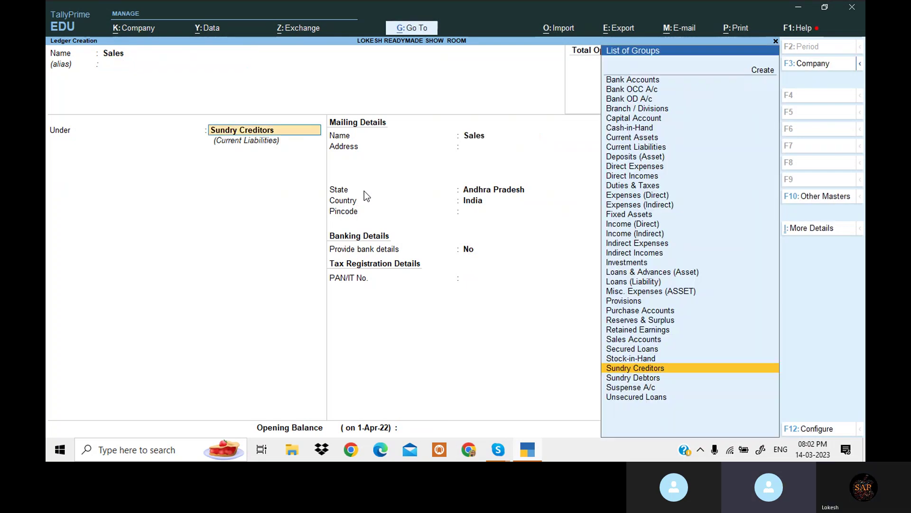
pyautogui.write('sales')
pyautogui.press('Return')
pyautogui.press('Return')
pyautogui.press('Return')
pyautogui.press('Return')
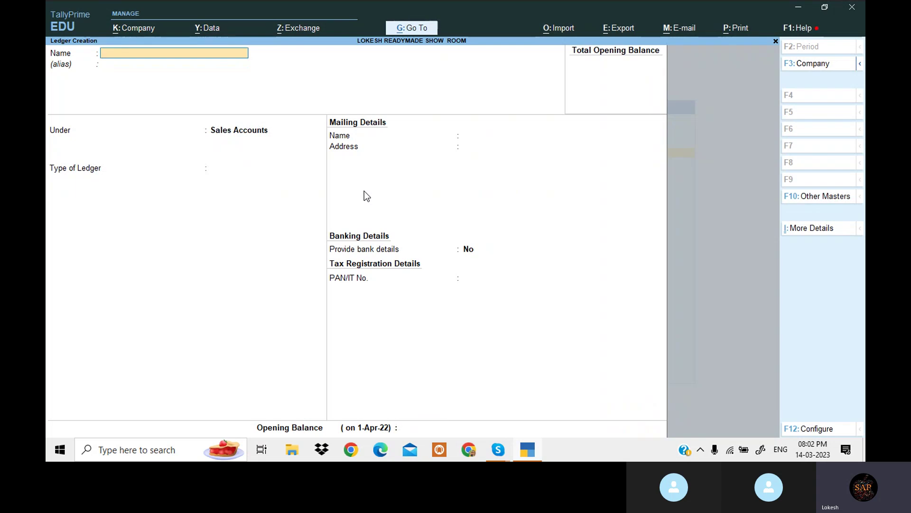
# Name the next new ledger Indian Traders
pyautogui.write('Indian')
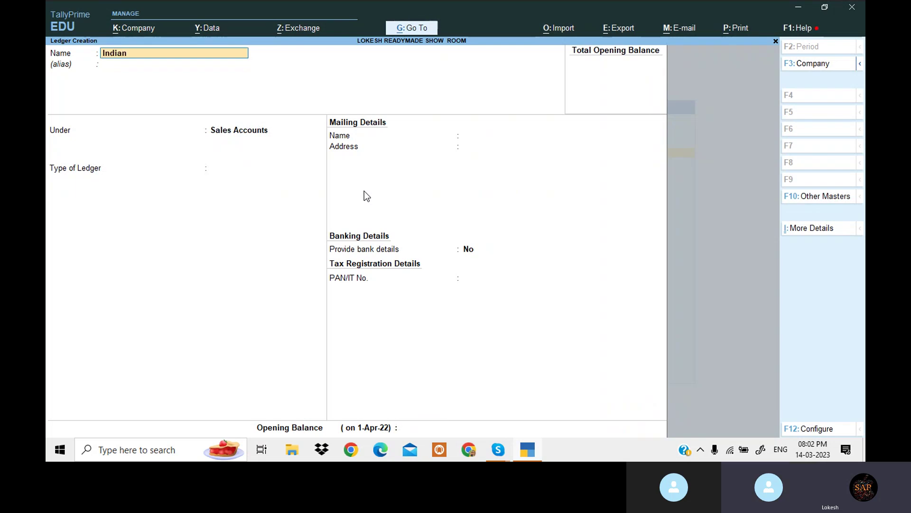
pyautogui.write(' Re')
pyautogui.press('BackSpace')
pyautogui.press('BackSpace')
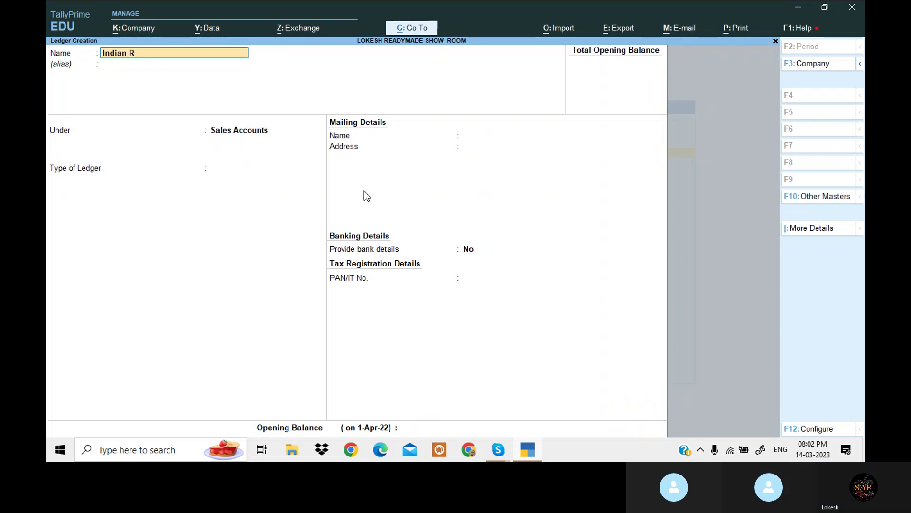
pyautogui.write('Traders')
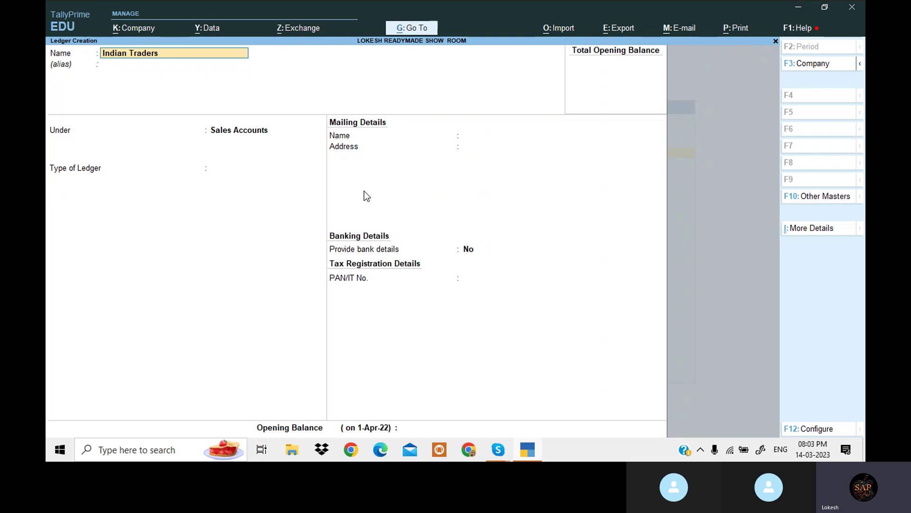
# Place the Indian Traders ledger under Sundry Debtors and save it with the default details
pyautogui.press('Return')
pyautogui.press('Return')
pyautogui.write('Sun')
pyautogui.press('Down')
pyautogui.press('Return')
pyautogui.press('Return')
pyautogui.press('Return')
pyautogui.press('Return')
pyautogui.press('Return')
pyautogui.press('Return')
pyautogui.press('Return')
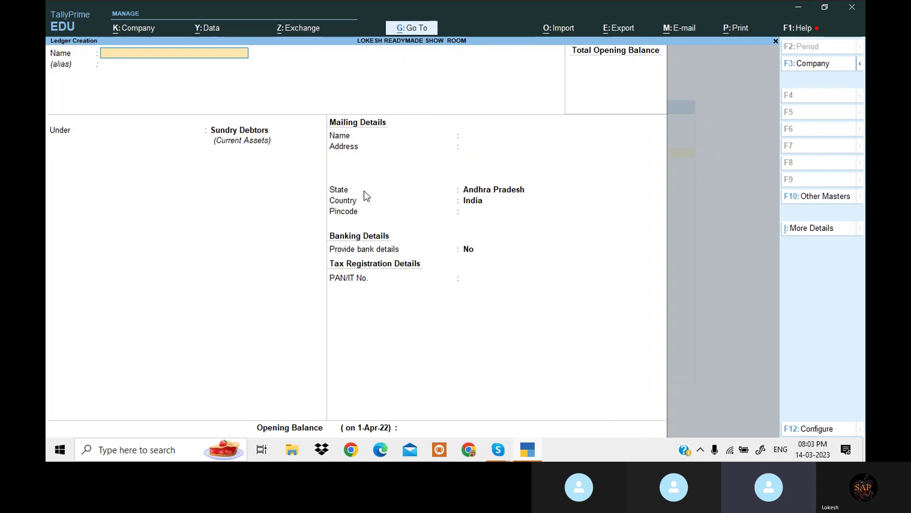
# Create a ledger named Dinesh Traders under Sundry Debtors and save it with the default details
pyautogui.write('Dinesh Traders')
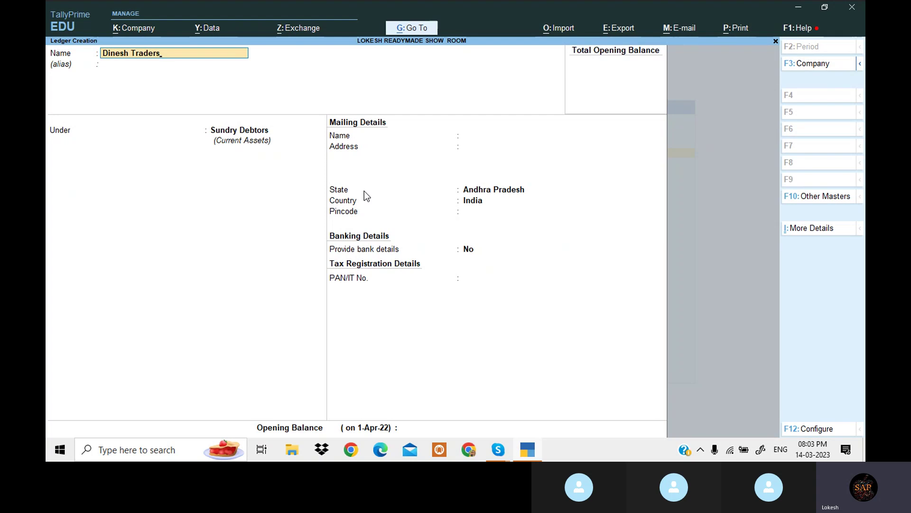
pyautogui.press('Return')
pyautogui.press('Return')
pyautogui.press('Return')
pyautogui.press('Return')
pyautogui.press('Return')
pyautogui.press('Return')
pyautogui.press('Return')
pyautogui.press('Return')
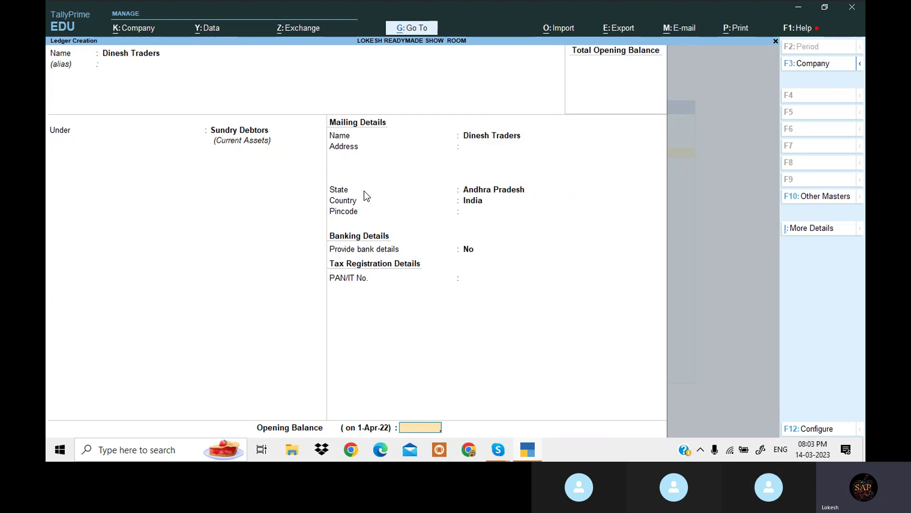
pyautogui.press('Return')
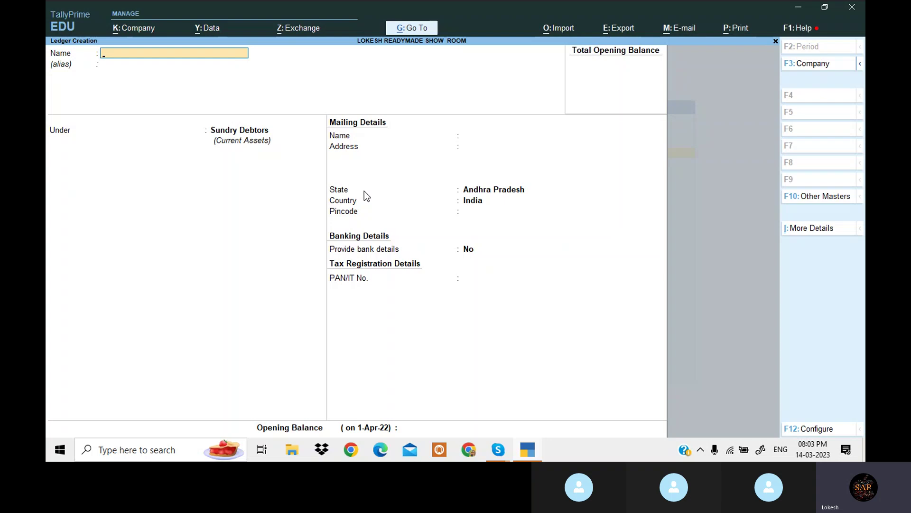
# Leave ledger creation and open the creation form for a Unit from the inventory masters
pyautogui.press('Escape')
pyautogui.press('Return')
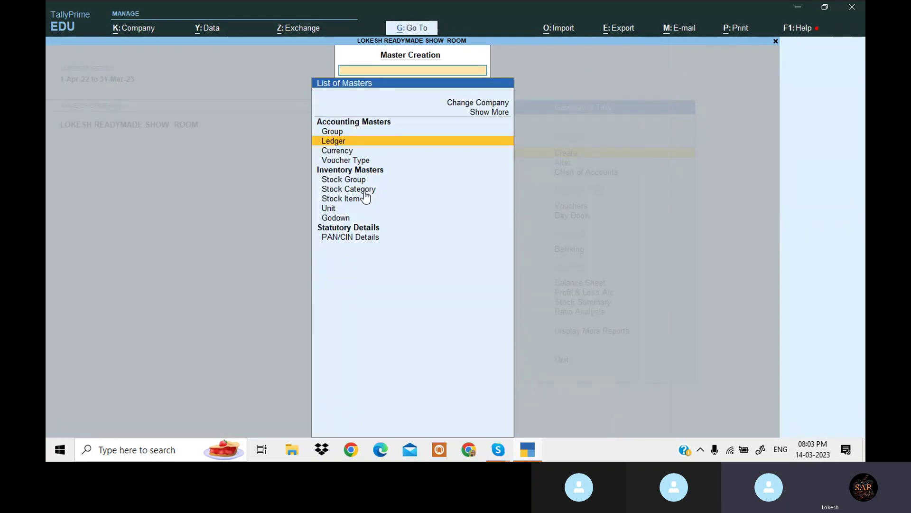
pyautogui.press('Down')
pyautogui.press('Down')
pyautogui.press('Down')
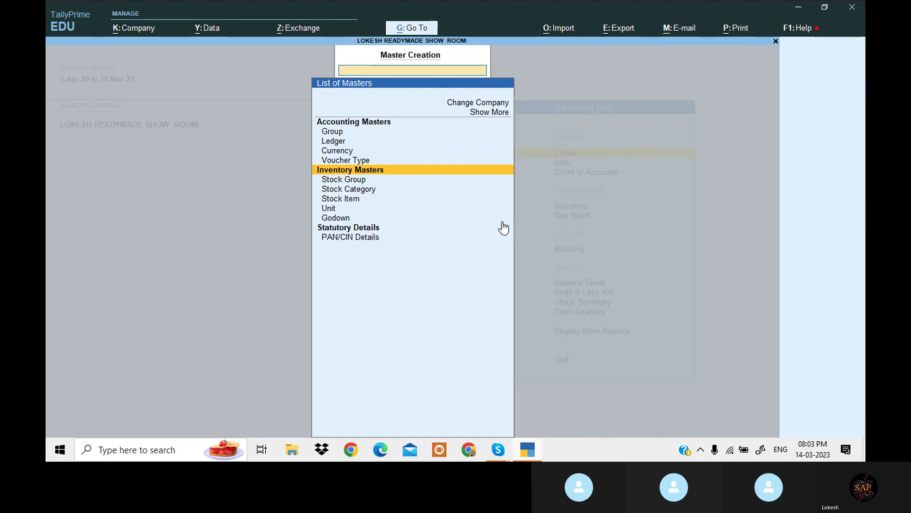
pyautogui.press('Down')
pyautogui.press('Down')
pyautogui.press('Down')
pyautogui.press('Down')
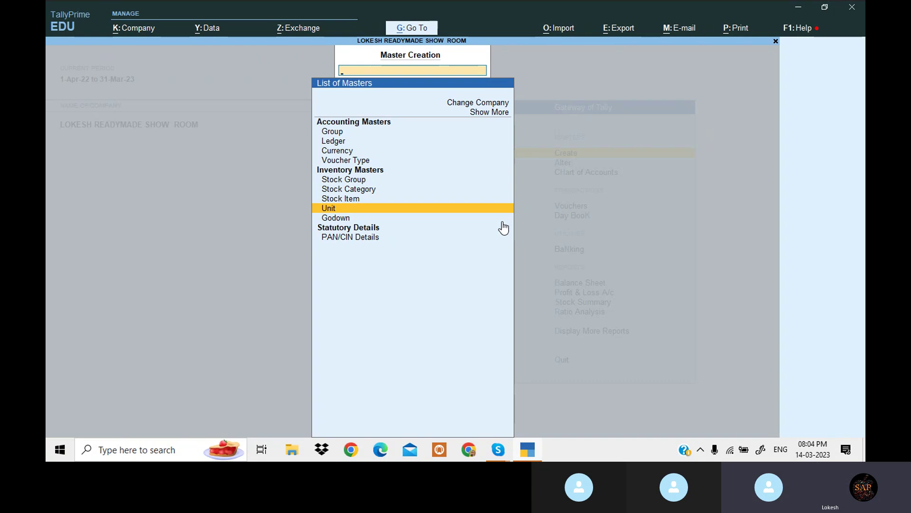
pyautogui.press('Return')
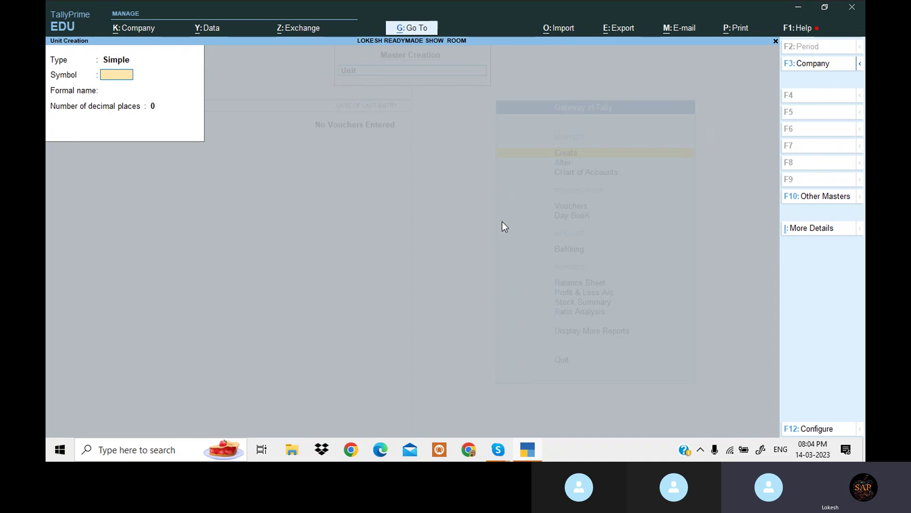
# Create a simple unit with symbol nos, formal name Numbers and 0 decimal places
pyautogui.write('no')
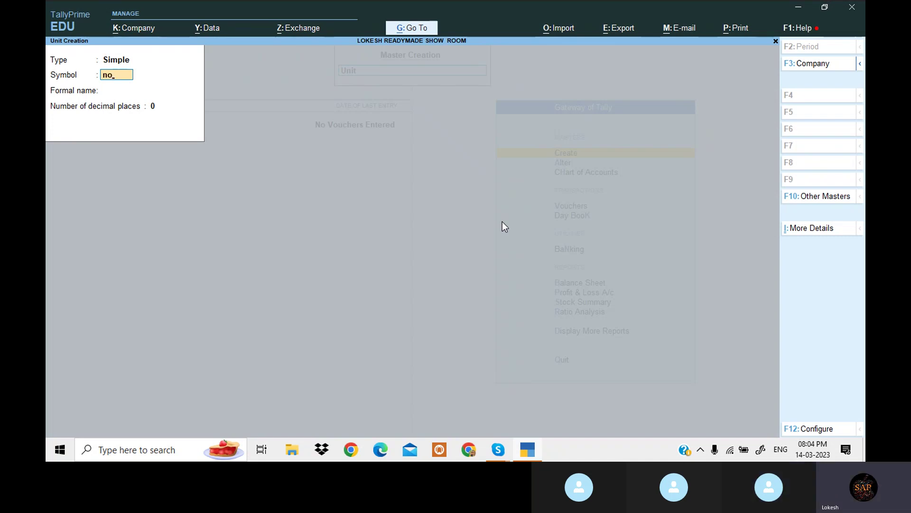
pyautogui.write('s')
pyautogui.press('Return')
pyautogui.write('Numbers')
pyautogui.press('Return')
pyautogui.press('Return')
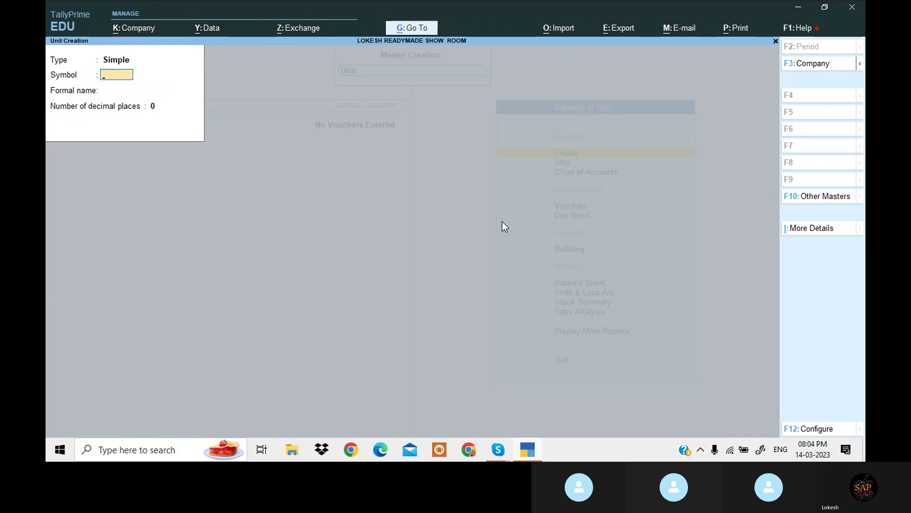
# Create a simple unit with symbol bx, formal name Boxes and 0 decimal places
pyautogui.write('bx')
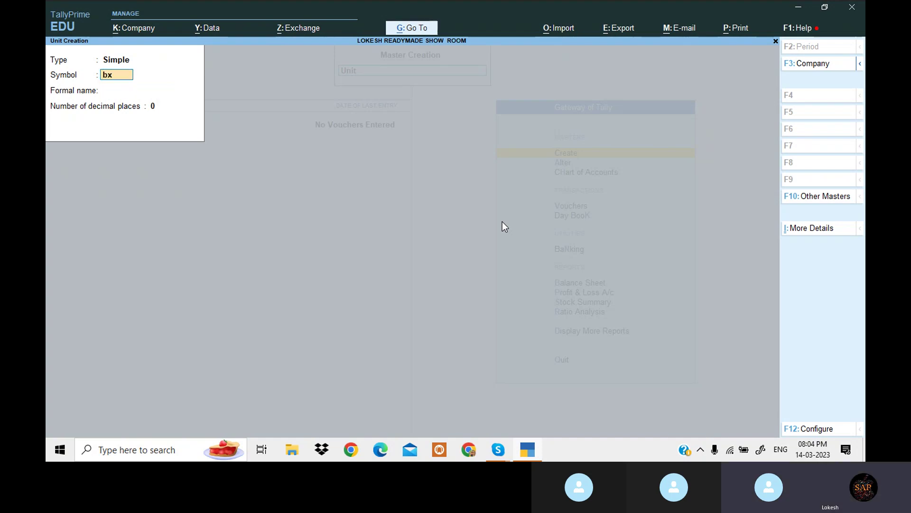
pyautogui.press('Return')
pyautogui.write('Boxes')
pyautogui.press('Return')
pyautogui.press('Return')
pyautogui.press('Return')
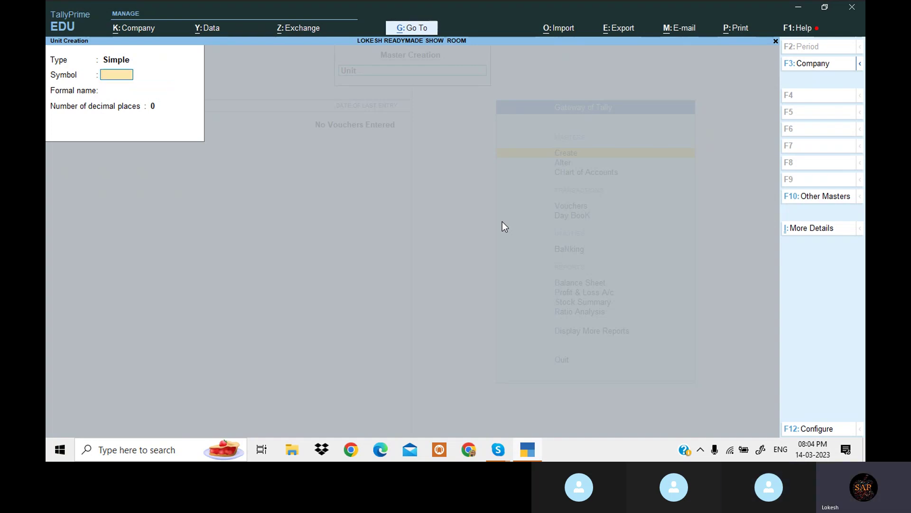
# Create a simple unit with symbol pk, formal name Packets and 0 decimal places
pyautogui.write('pk')
pyautogui.press('Return')
pyautogui.write('Packets')
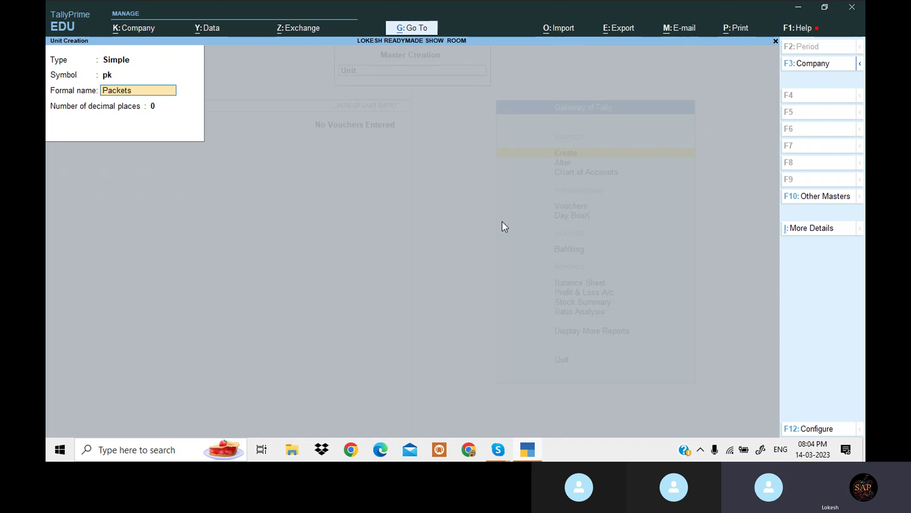
pyautogui.press('Return')
pyautogui.press('Return')
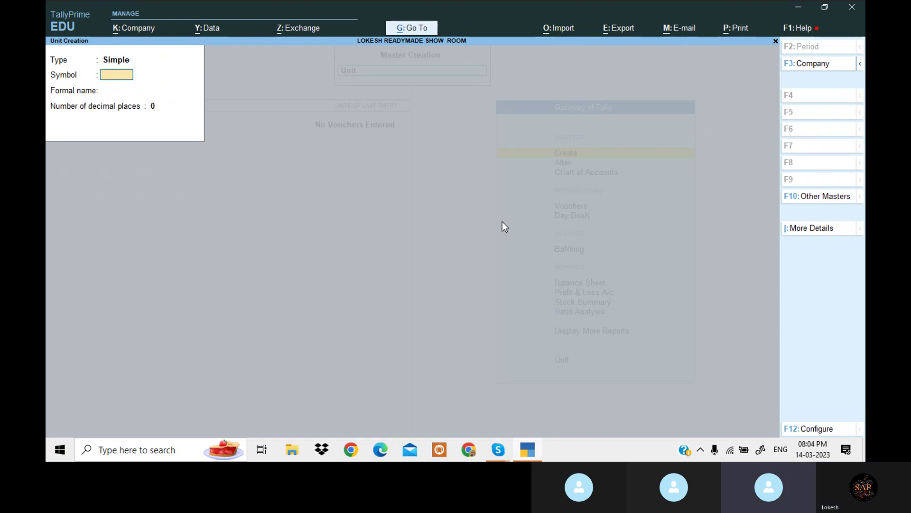
# Create a simple unit with symbol pc, formal name Pices and 0 decimal places
pyautogui.write('pc')
pyautogui.press('Return')
pyautogui.write('Pices')
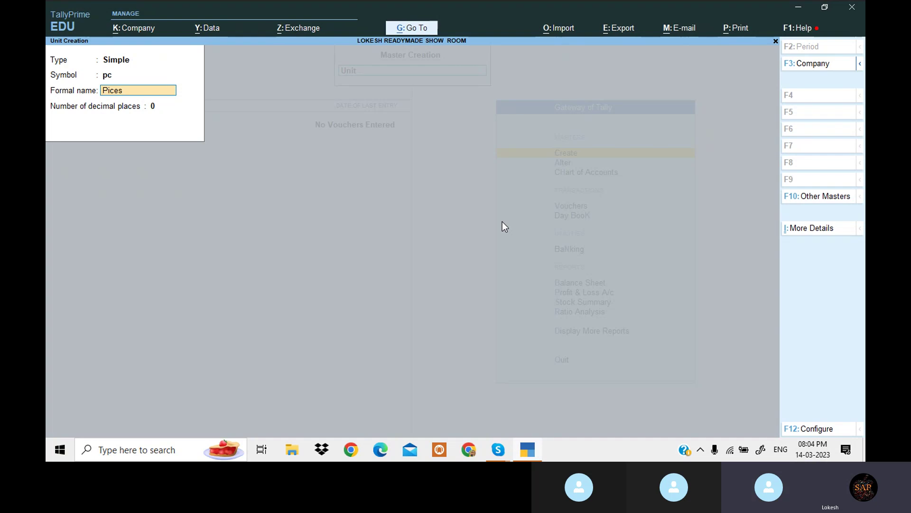
pyautogui.press('Return')
pyautogui.press('Return')
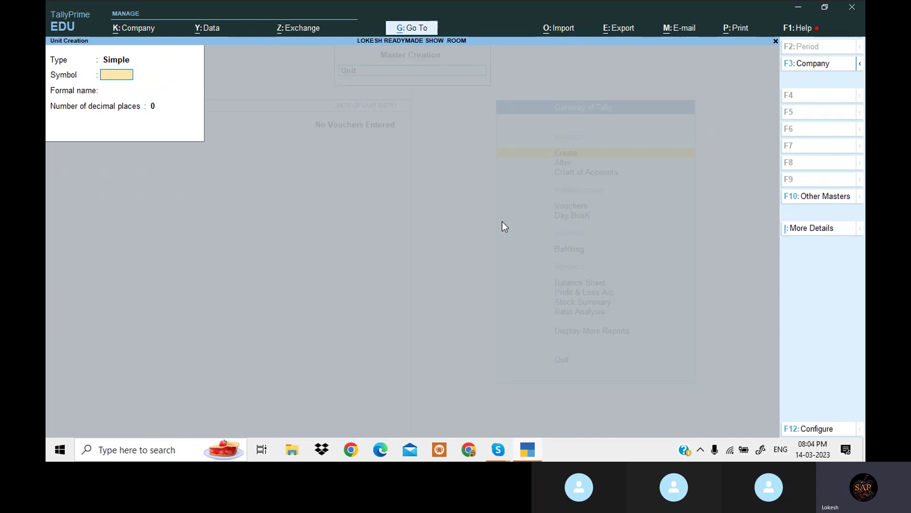
# Create a simple unit with symbol kg, formal name Killograms and 0 decimal places
pyautogui.write('kg')
pyautogui.press('Return')
pyautogui.write('Killo')
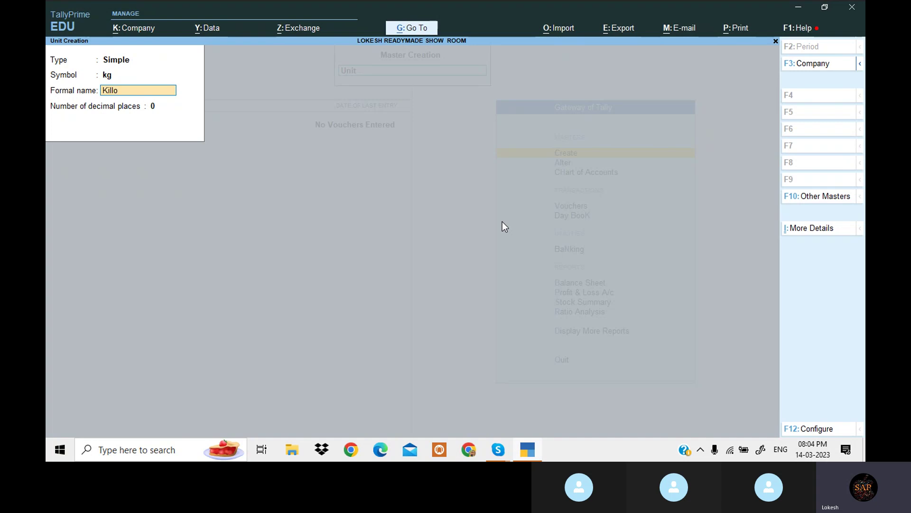
pyautogui.write('grams')
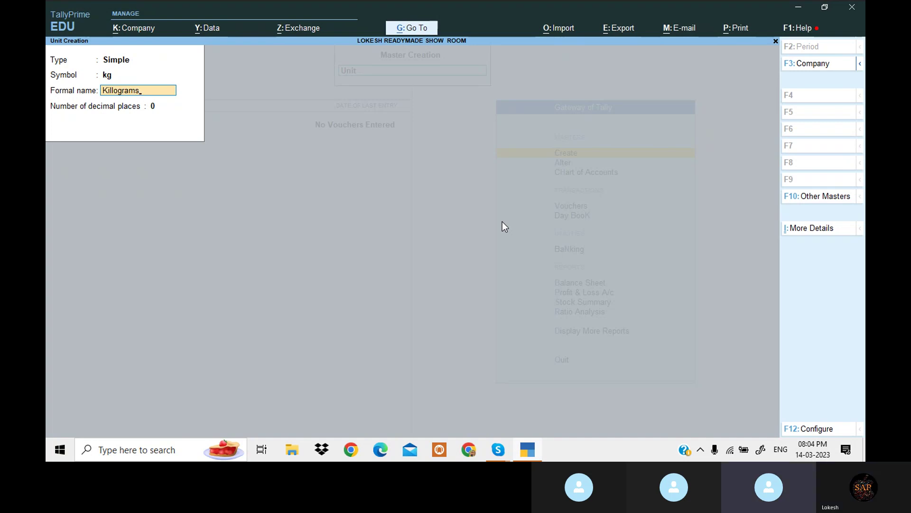
pyautogui.press('Return')
pyautogui.press('Return')
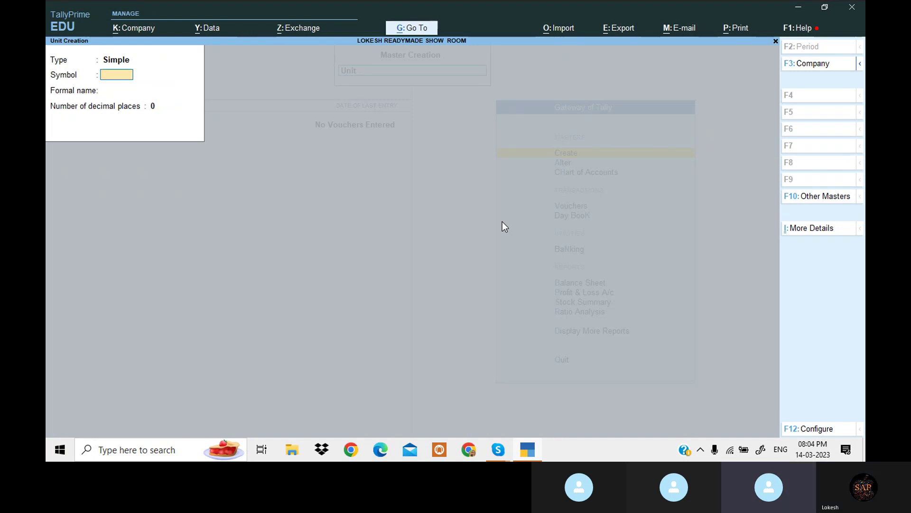
# Create a simple unit with symbol bt, formal name Bottols and 0 decimal places
pyautogui.write('bt')
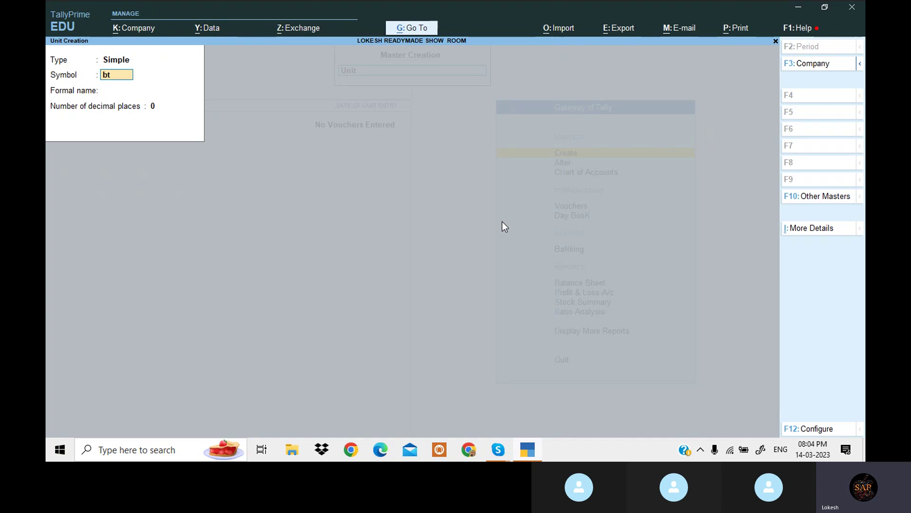
pyautogui.press('Return')
pyautogui.write('Botto')
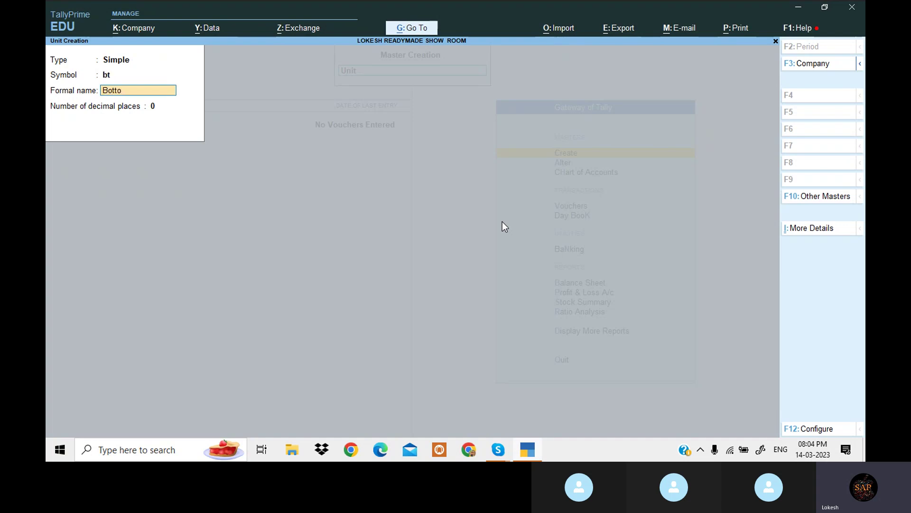
pyautogui.write('m')
pyautogui.press('Return')
pyautogui.press('Return')
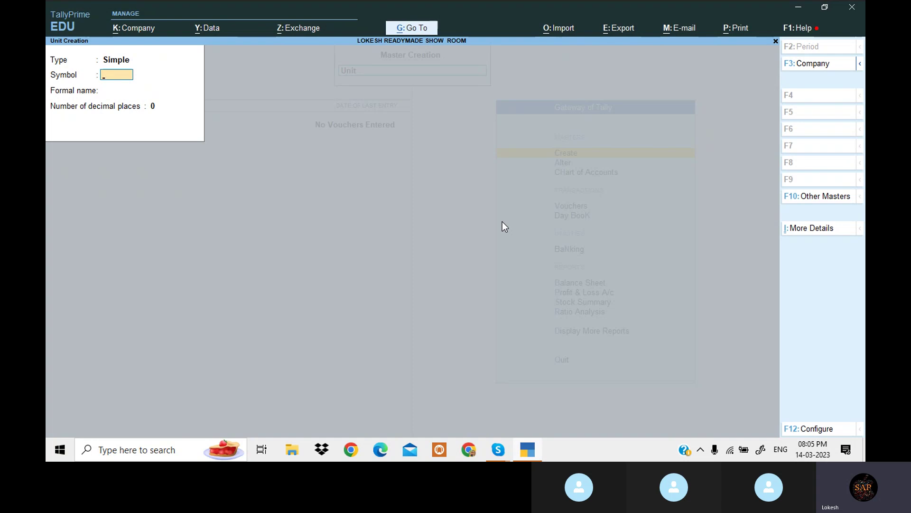
# Leave unit creation and open the creation form for a Stock Group from the inventory masters
pyautogui.press('Escape')
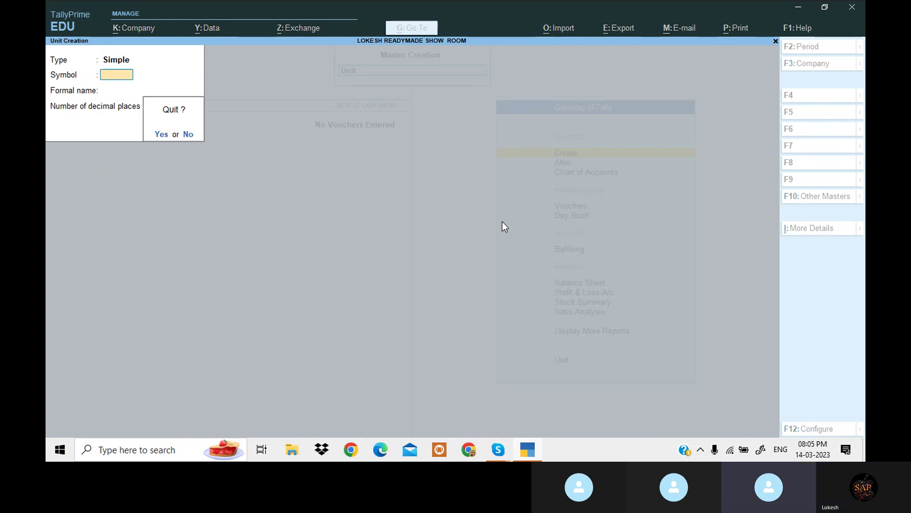
pyautogui.press('y')
pyautogui.press('Up')
pyautogui.press('Up')
pyautogui.press('Up')
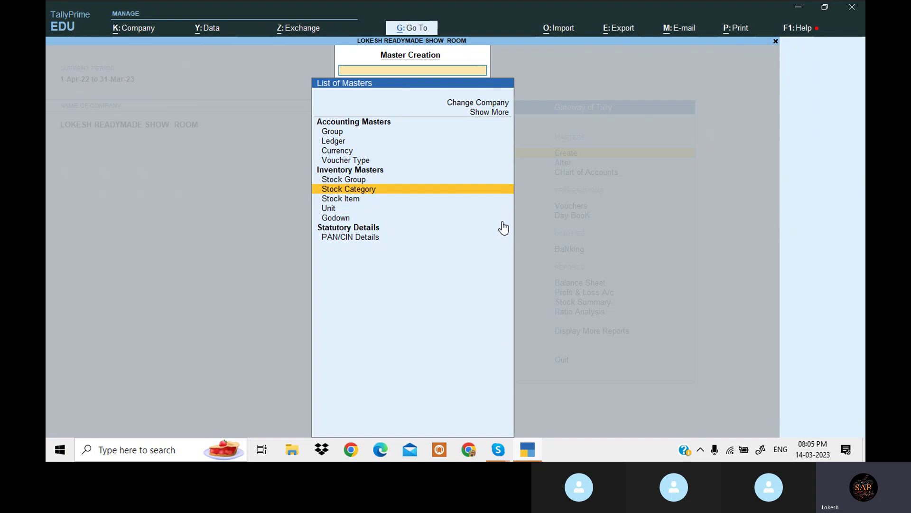
pyautogui.press('Return')
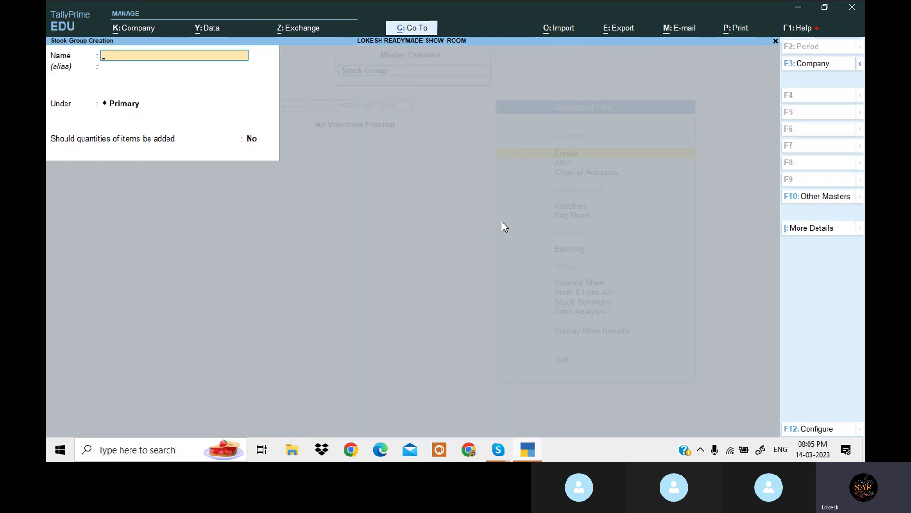
# Create the stock group Pants under Primary, with adding item quantities set to No
pyautogui.write('Pants')
pyautogui.press('Return')
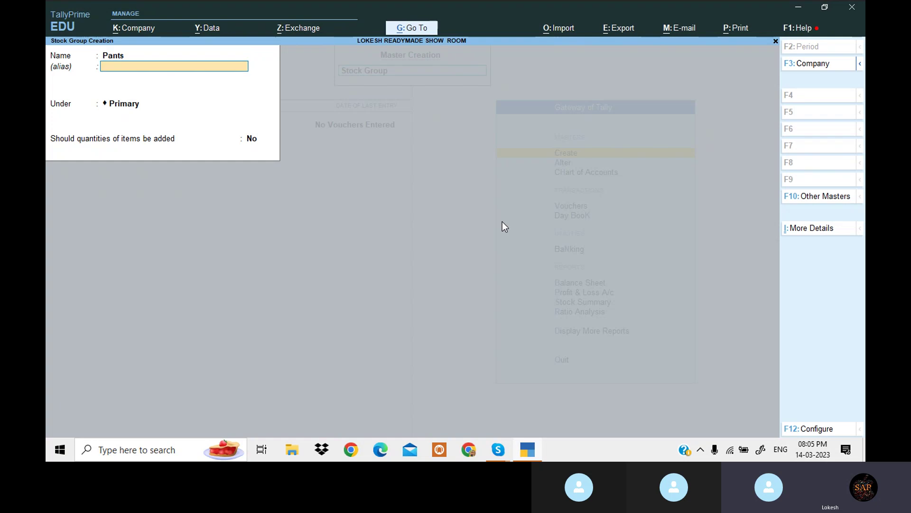
pyautogui.press('Return')
pyautogui.press('Return')
pyautogui.press('Return')
pyautogui.press('Return')
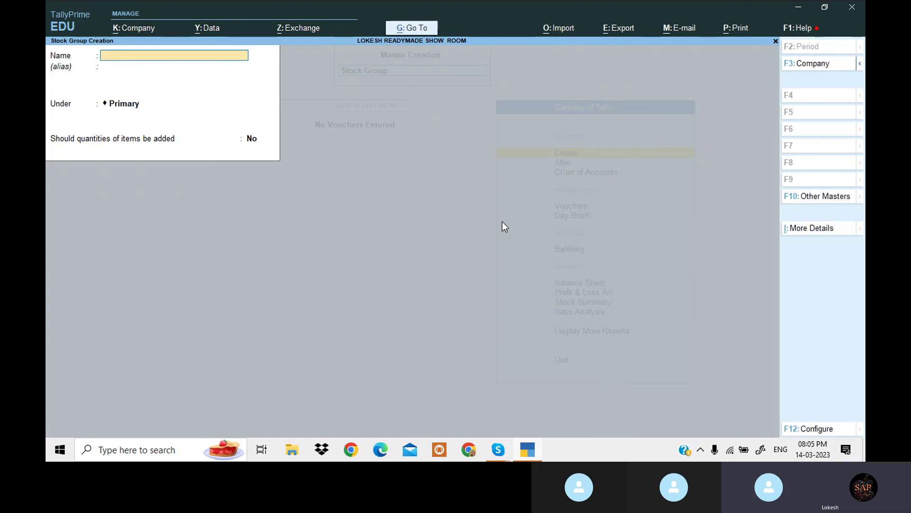
# Create the stock group Shirts under Primary, with adding item quantities set to No
pyautogui.write('Shi')
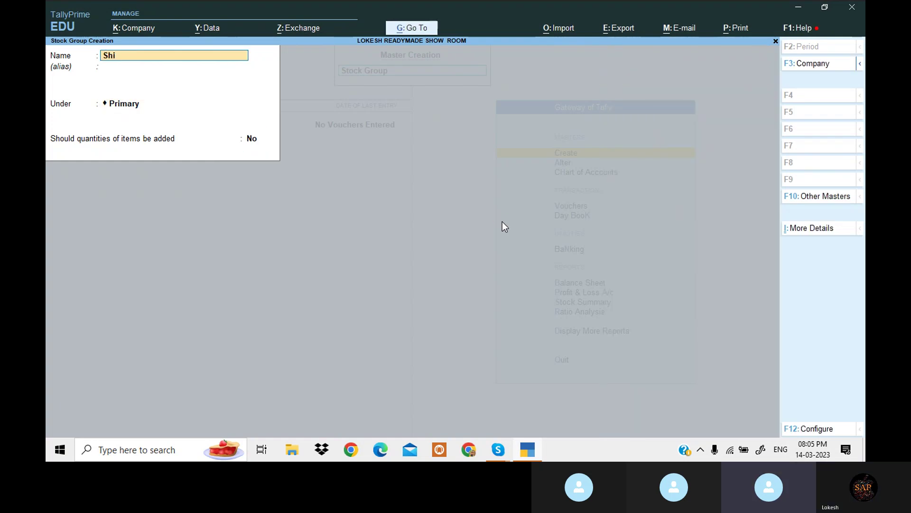
pyautogui.press('Return')
pyautogui.press('Return')
pyautogui.press('Return')
pyautogui.press('Return')
pyautogui.press('Return')
# Create the stock group Shoes under Primary, with adding item quantities set to No
pyautogui.write('Shoes')
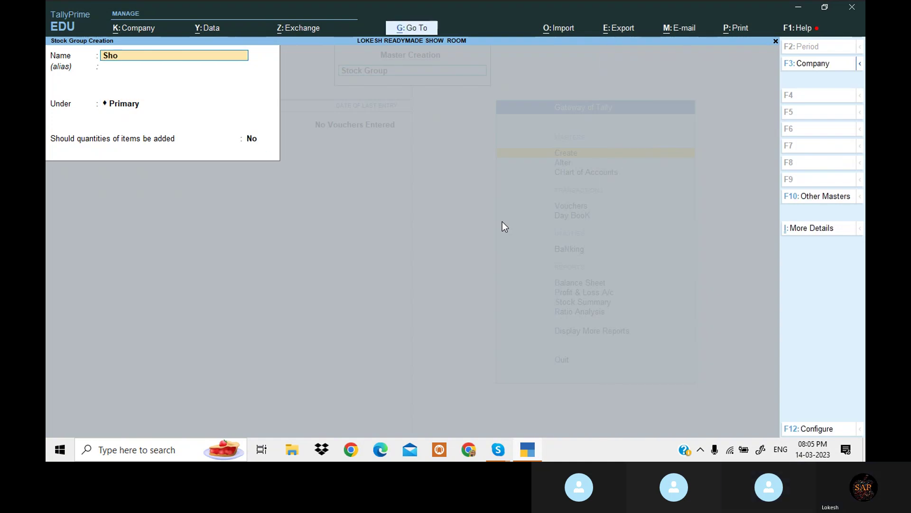
pyautogui.press('Return')
pyautogui.press('Return')
pyautogui.press('Return')
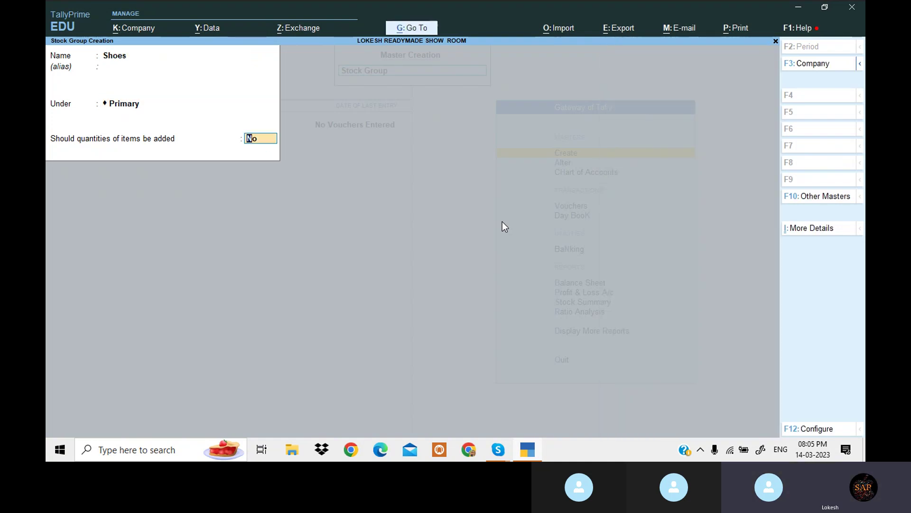
pyautogui.press('Return')
pyautogui.press('Return')
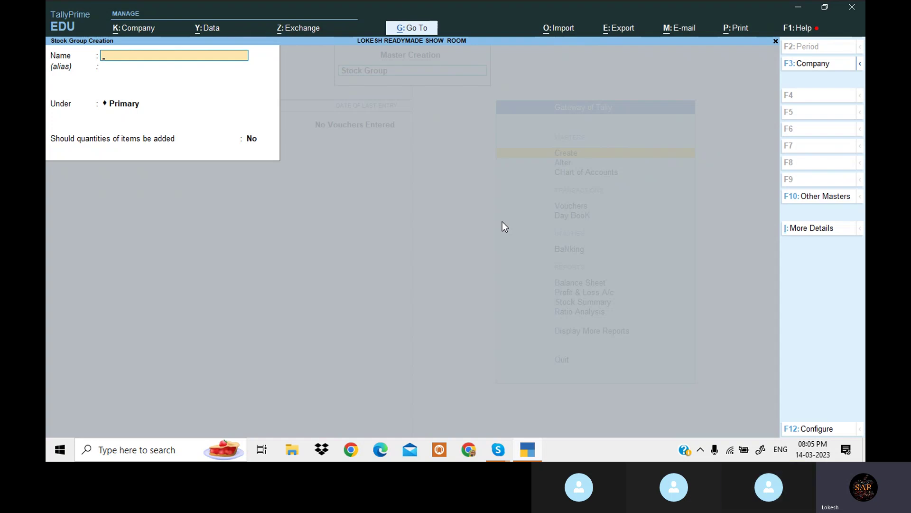
# Leave stock group creation and open the creation form for a Stock Item from the inventory masters
pyautogui.press('Escape')
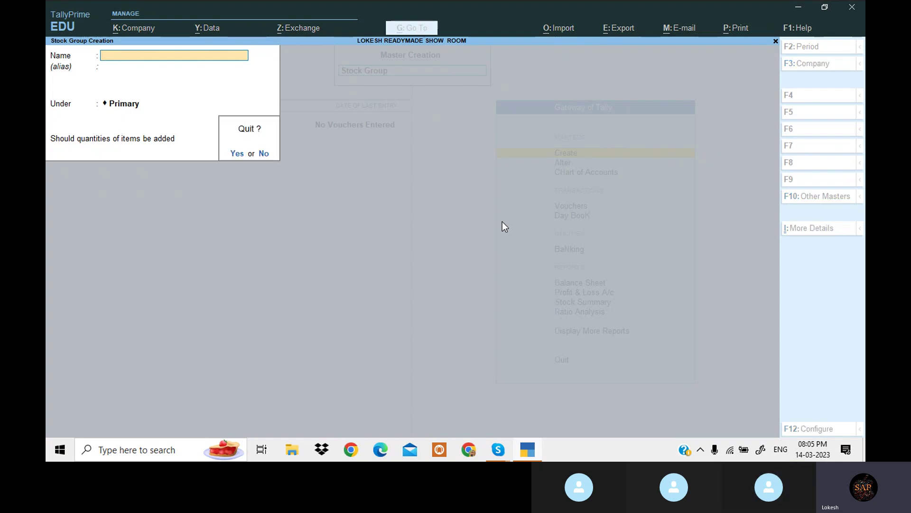
pyautogui.press('y')
pyautogui.press('Down')
pyautogui.press('Down')
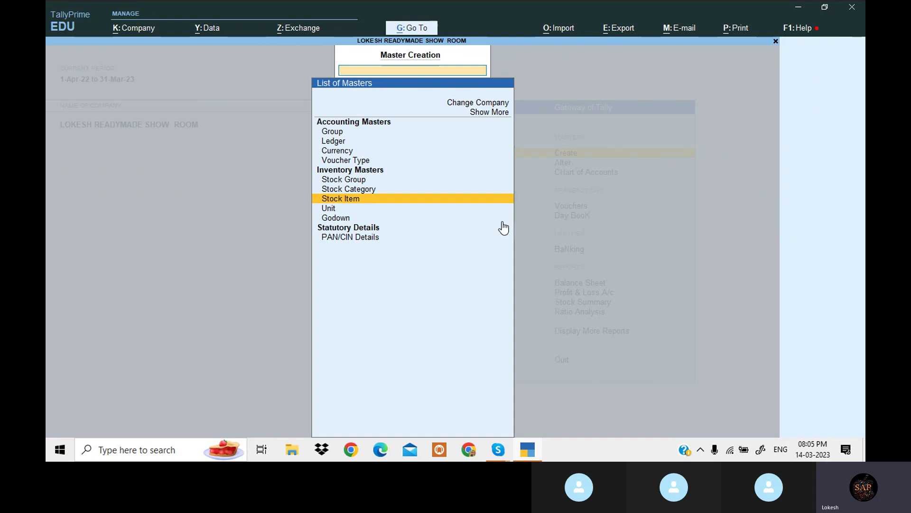
pyautogui.press('Return')
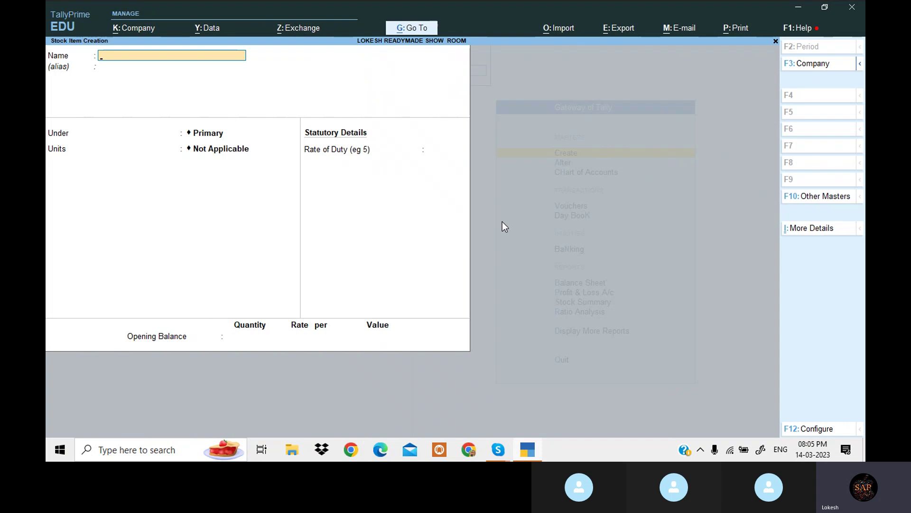
# Create the stock item Dig Jam Pant under the Pants group with unit nos and no opening balance
pyautogui.write('Dig J')
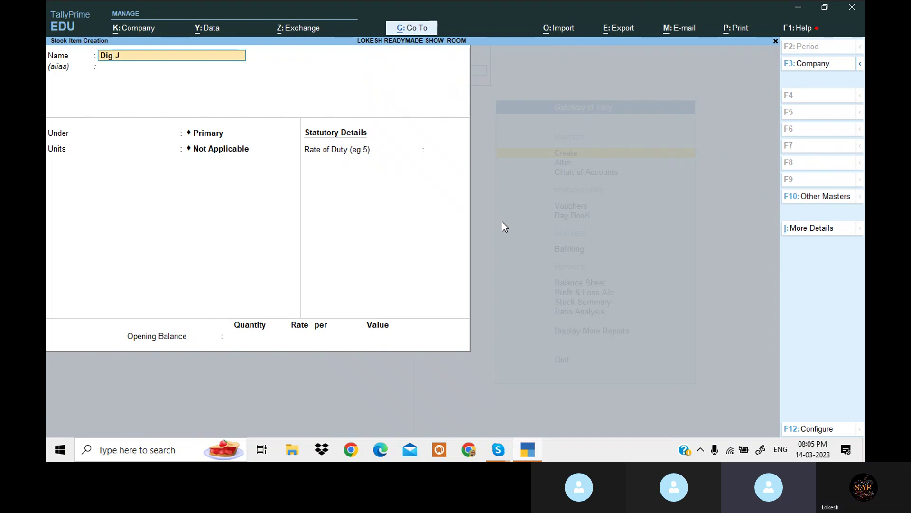
pyautogui.write('am Pant')
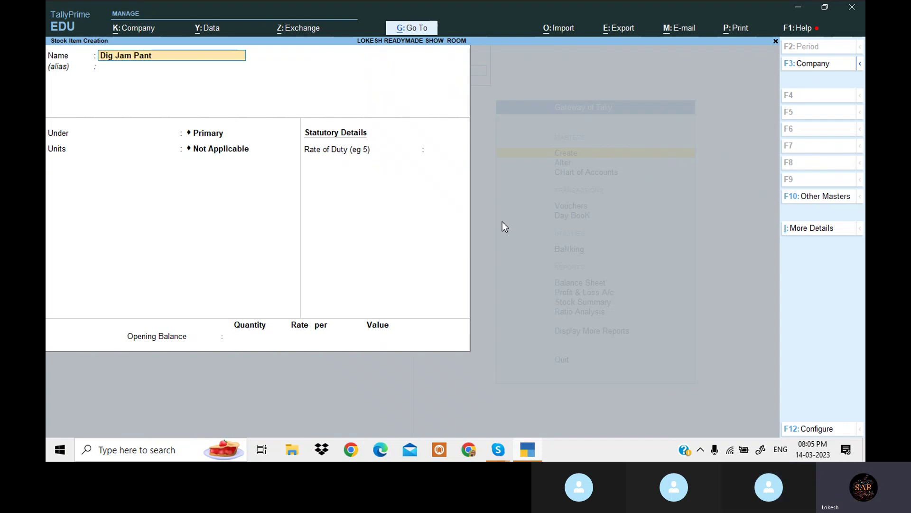
pyautogui.press('Return')
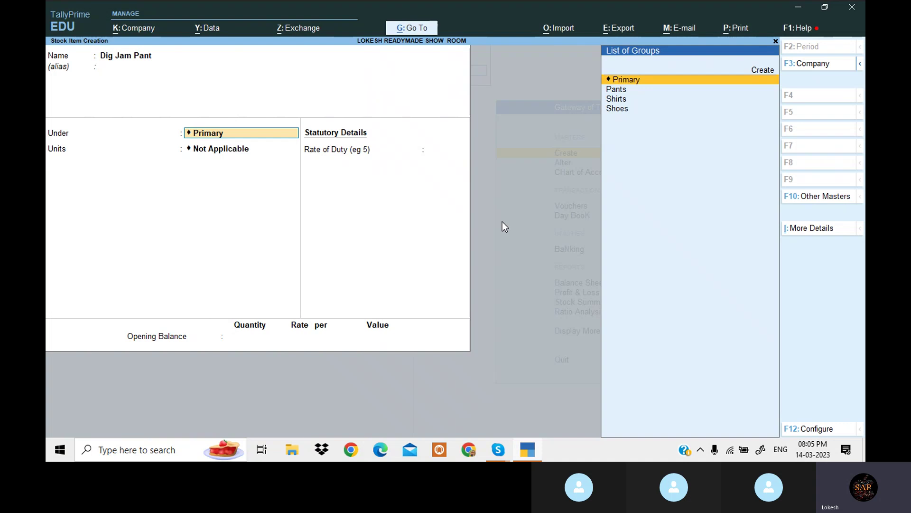
pyautogui.press('Down')
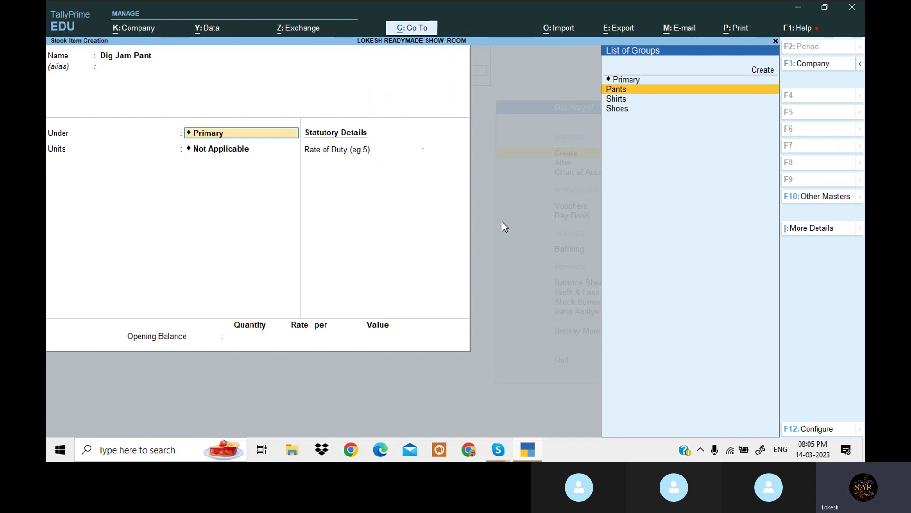
pyautogui.press('Return')
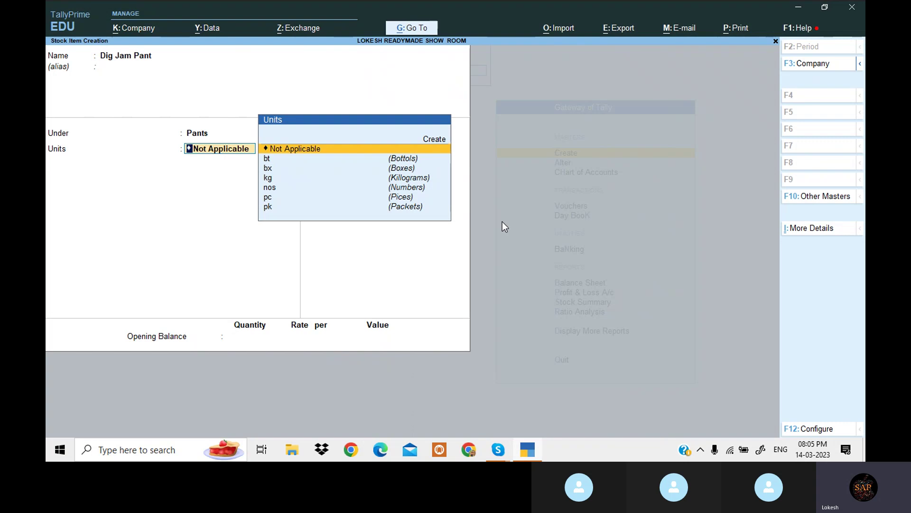
pyautogui.write('n')
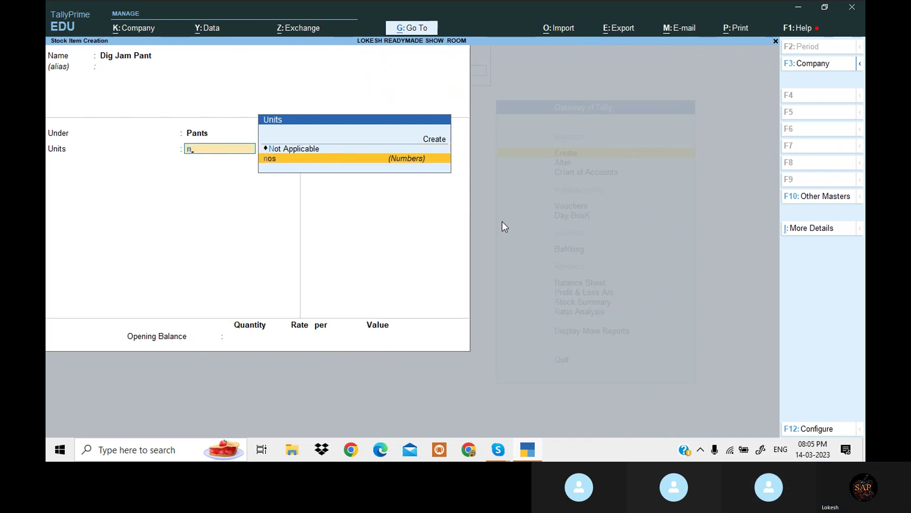
pyautogui.press('Return')
pyautogui.press('Return')
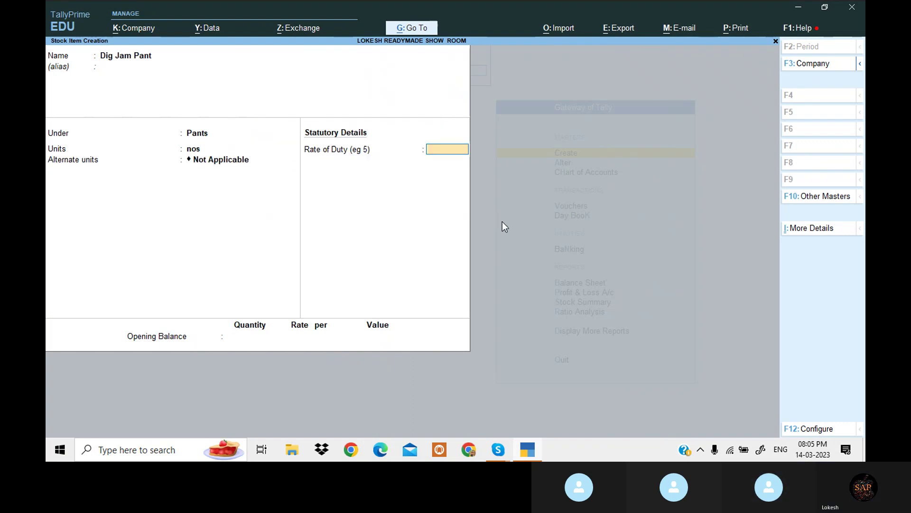
pyautogui.press('Return')
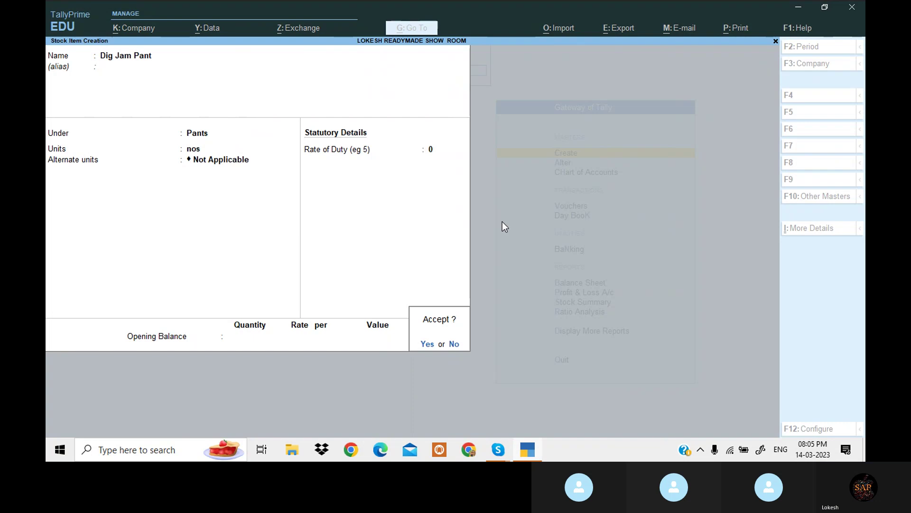
pyautogui.press('Return')
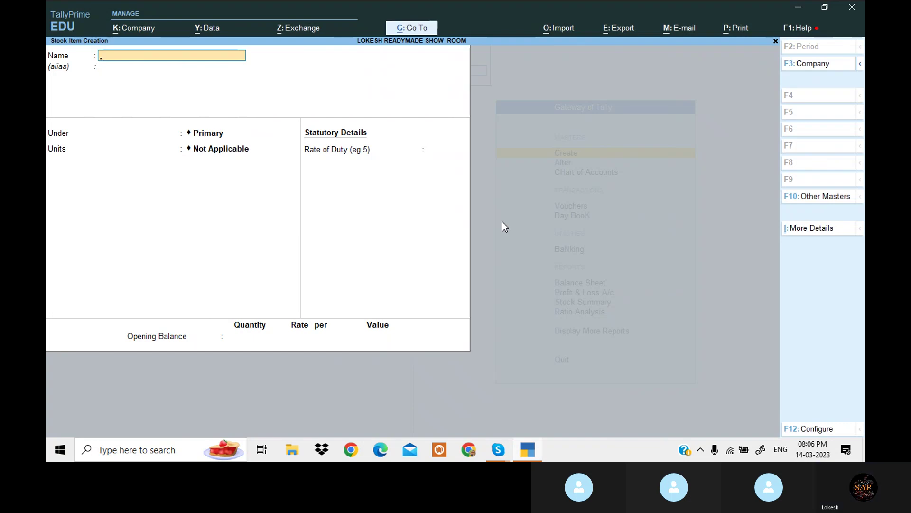
# Create the stock item Raymond Pant under the Pants group with unit nos and no opening balance
pyautogui.write('Raymond Pant')
pyautogui.press('Return')
pyautogui.press('Return')
pyautogui.press('Down')
pyautogui.press('Return')
pyautogui.press('Down')
pyautogui.press('Down')
pyautogui.press('Down')
pyautogui.press('Return')
pyautogui.press('Return')
pyautogui.press('Return')
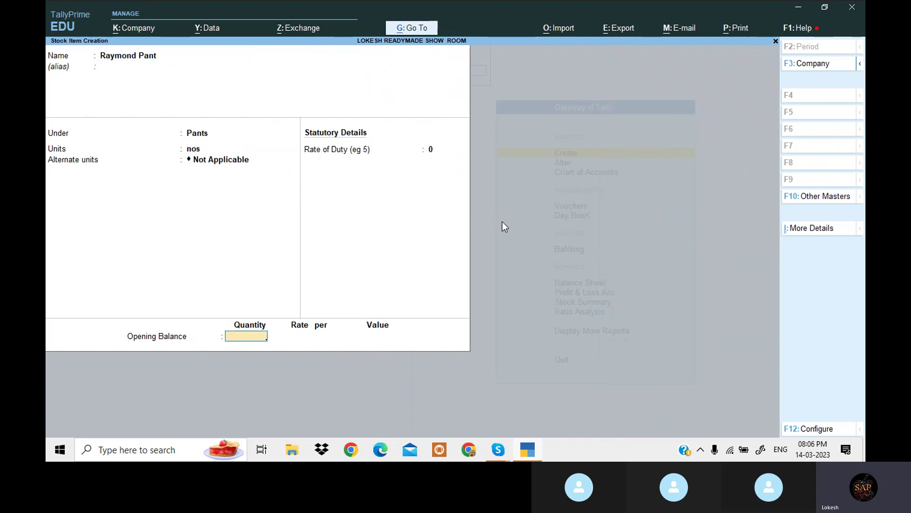
pyautogui.press('Return')
pyautogui.press('Return')
# Create the stock item Ocm Pant under the Pants group with unit nos and no opening balance
pyautogui.write('Ocm Pan')
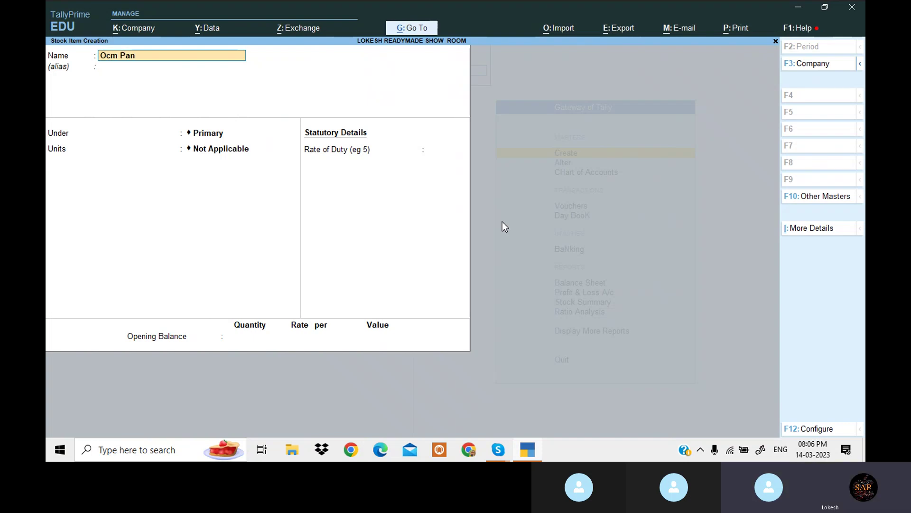
pyautogui.write('t')
pyautogui.press('Return')
pyautogui.press('Down')
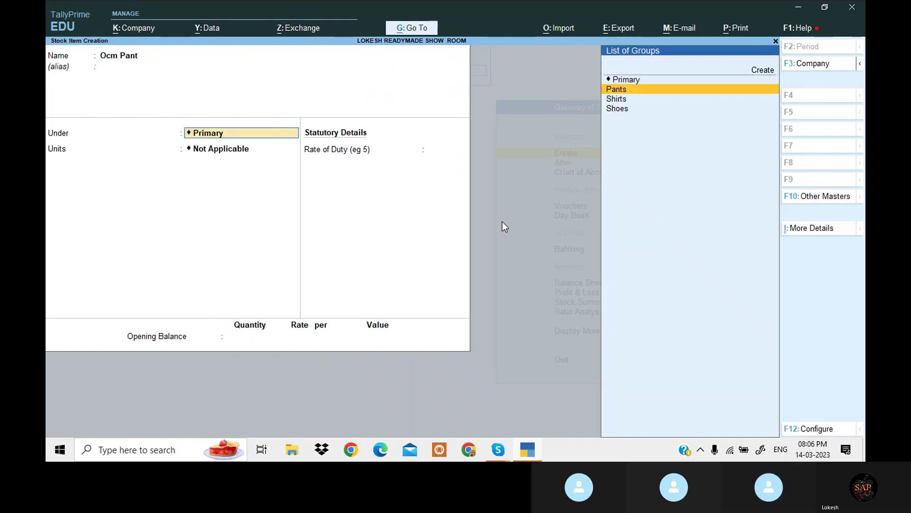
pyautogui.press('Return')
pyautogui.press('Down')
pyautogui.press('Down')
pyautogui.press('Down')
pyautogui.press('Return')
pyautogui.press('Return')
pyautogui.press('Return')
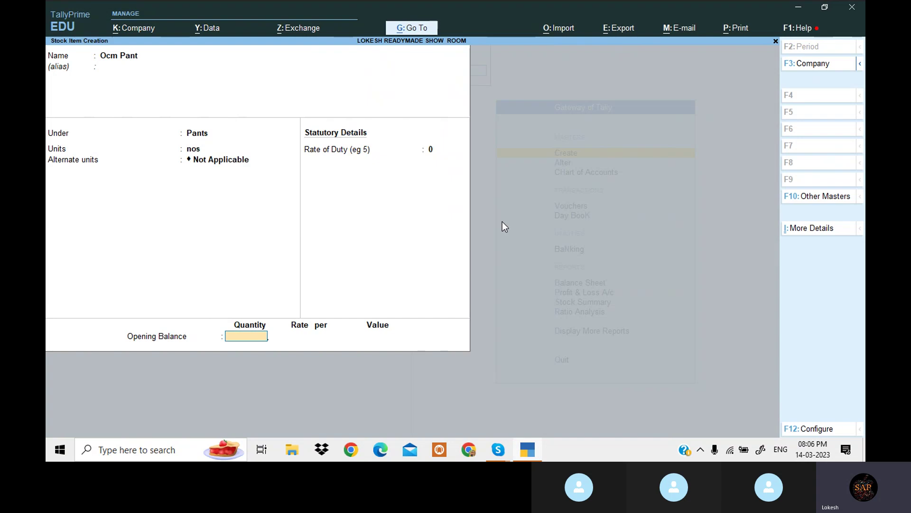
pyautogui.press('Return')
pyautogui.press('Return')
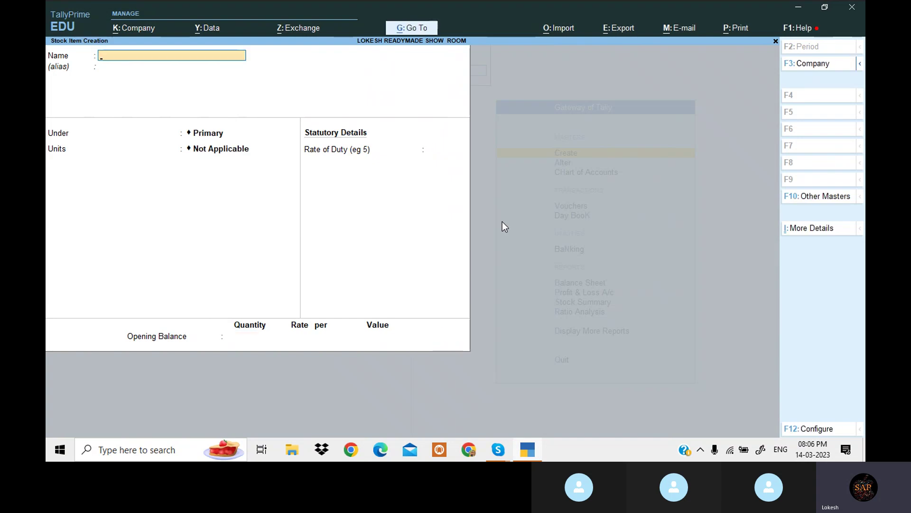
# Create the stock item Zodiac Shirt under the Shirts group with unit nos and no opening balance
pyautogui.write('Z')
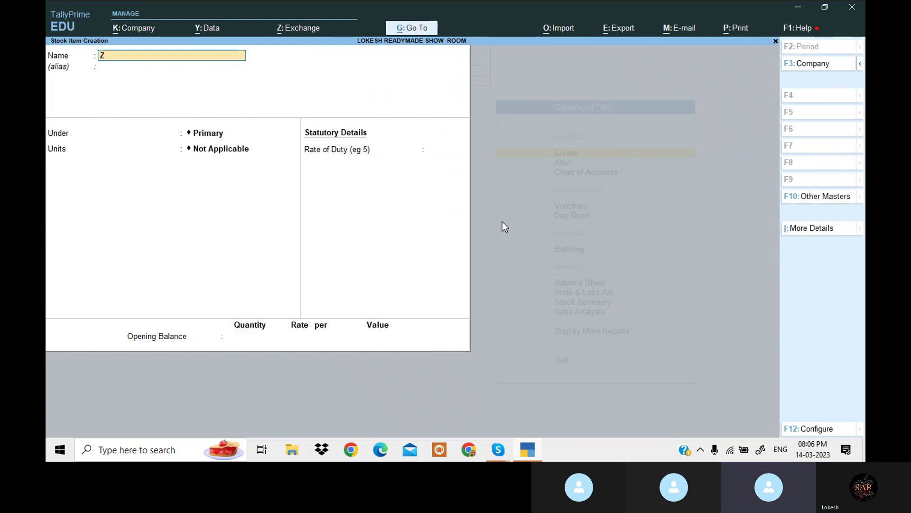
pyautogui.write('odiac S')
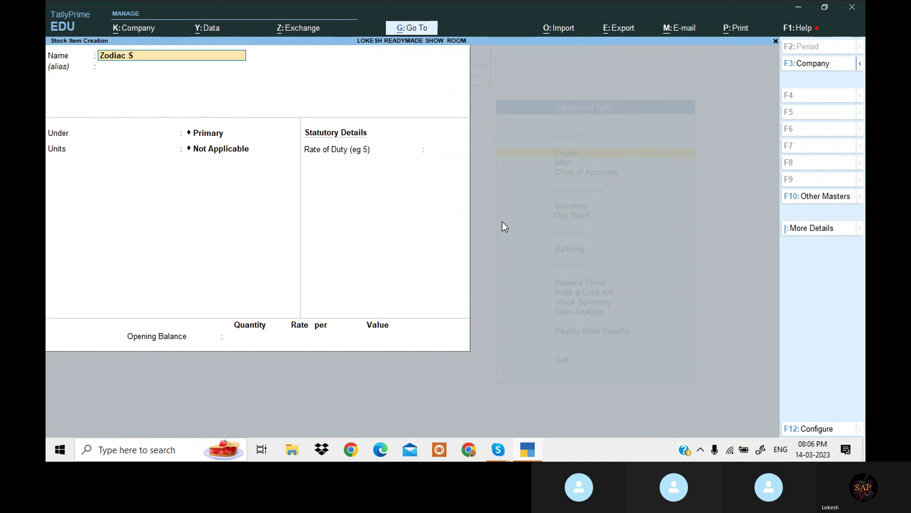
pyautogui.write('hirt')
pyautogui.press('Return')
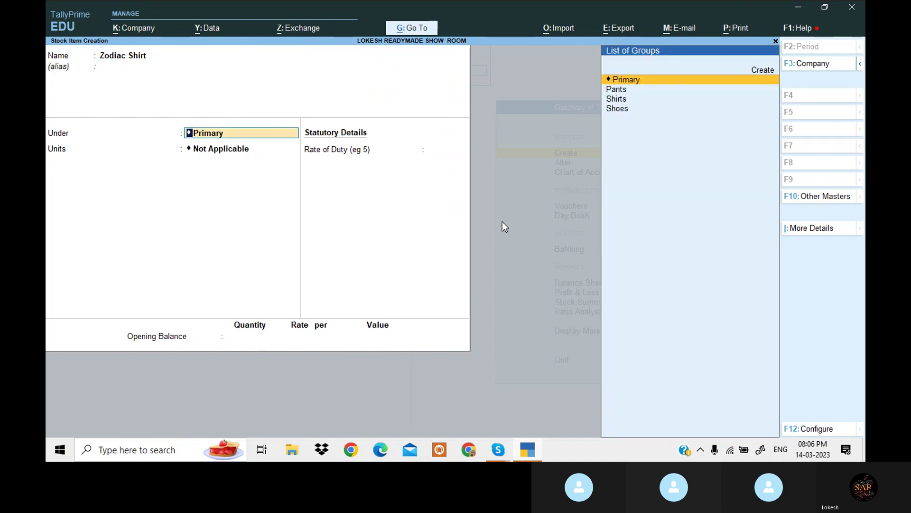
pyautogui.press('Down')
pyautogui.press('Down')
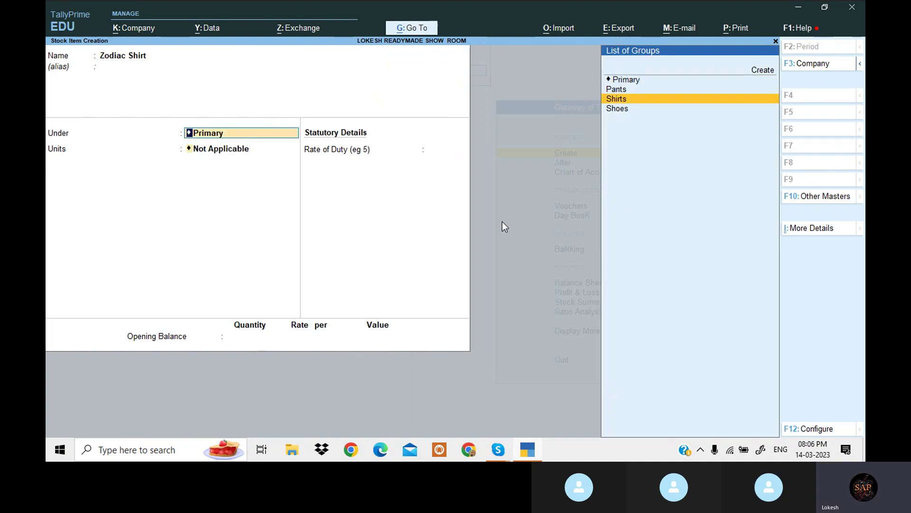
pyautogui.press('Return')
pyautogui.press('Down')
pyautogui.press('Down')
pyautogui.press('Down')
pyautogui.press('Down')
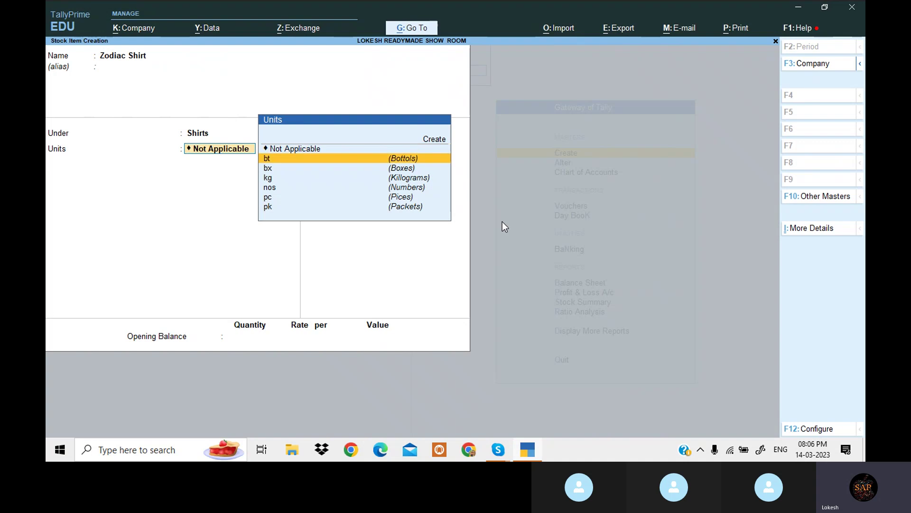
pyautogui.press('Return')
pyautogui.press('Return')
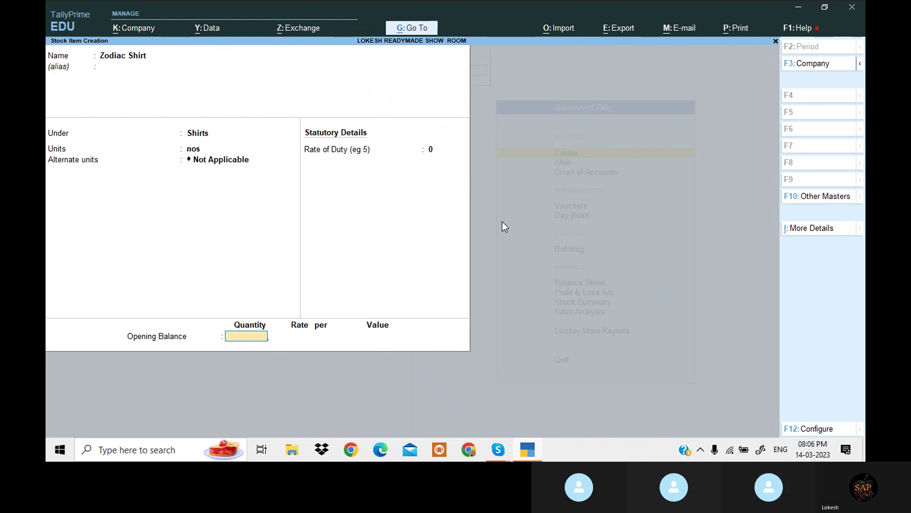
pyautogui.press('Return')
pyautogui.press('Return')
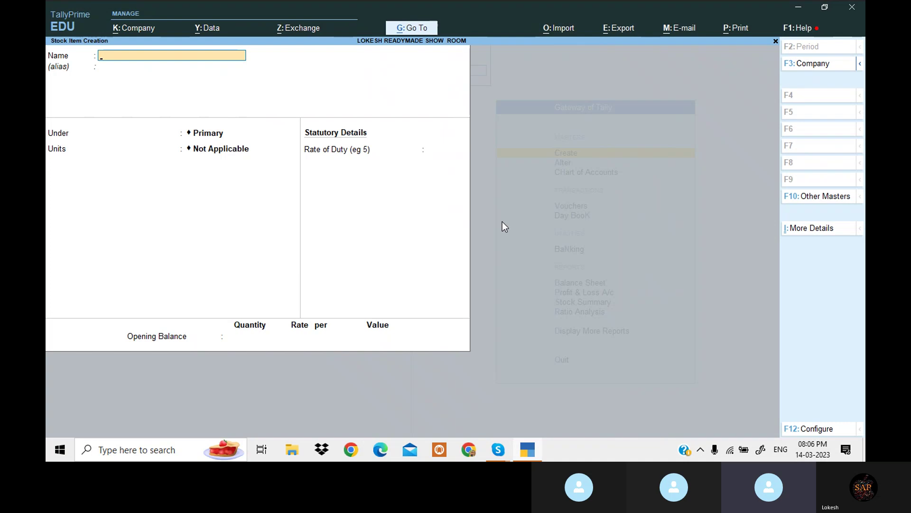
# Create the stock item Oxemburg Shirt under the Shirts group with a unit of measure and no opening balance
pyautogui.write('Oxemburg Shirt')
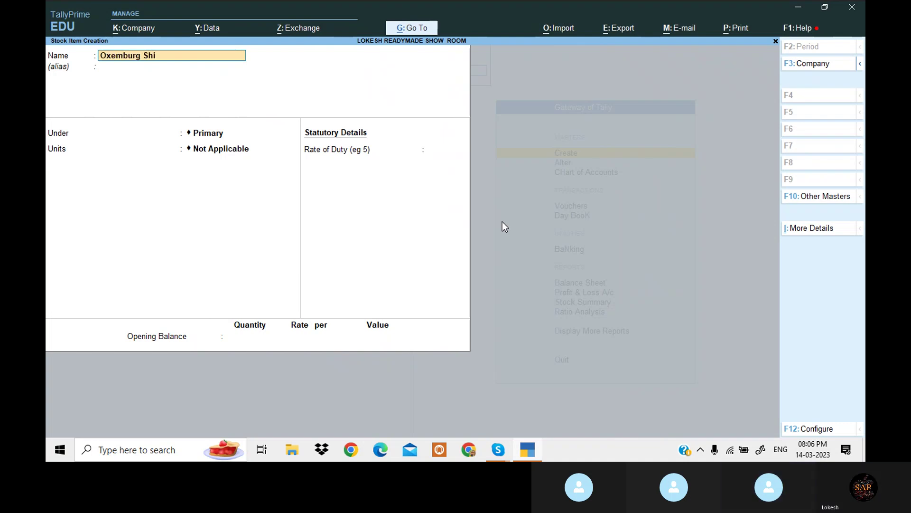
pyautogui.press('Return')
pyautogui.press('Return')
pyautogui.press('Down')
pyautogui.press('Down')
pyautogui.press('Return')
pyautogui.press('Down')
pyautogui.press('Down')
pyautogui.press('Down')
pyautogui.press('Return')
pyautogui.press('Return')
pyautogui.press('Return')
pyautogui.press('Return')
pyautogui.press('Return')
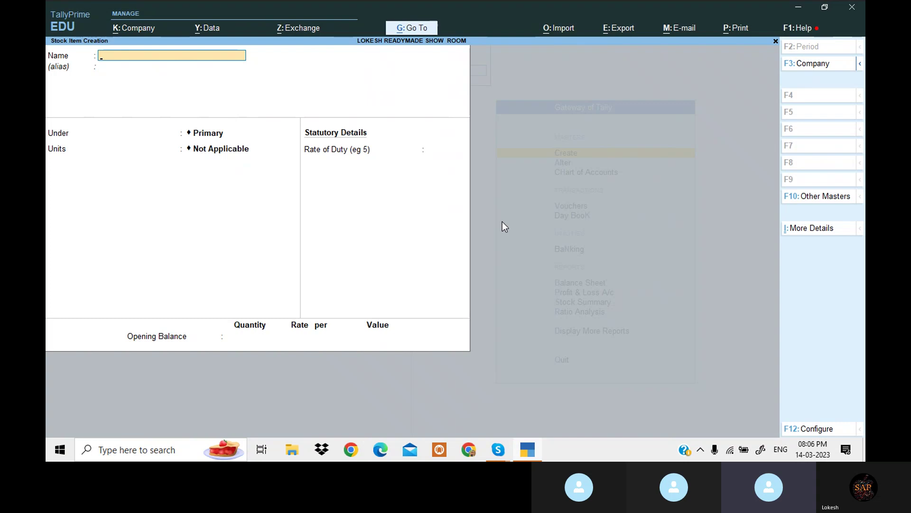
# Create the stock item Crocodile Shirt under the Shirts group with a unit of measure and no opening balance
pyautogui.write('Crocodile Shi')
pyautogui.press('Return')
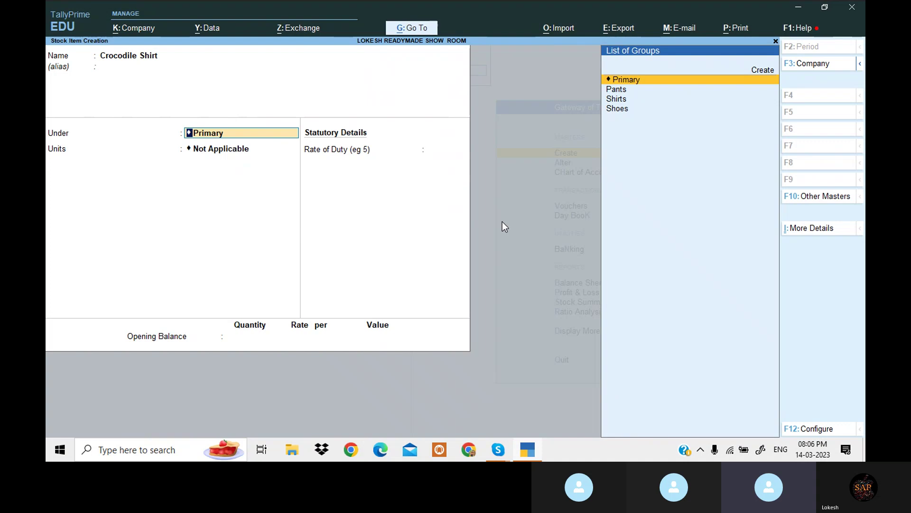
pyautogui.press('Down')
pyautogui.press('Down')
pyautogui.press('Return')
pyautogui.press('Down')
pyautogui.press('Down')
pyautogui.press('Down')
pyautogui.press('Return')
pyautogui.press('Return')
pyautogui.press('Return')
pyautogui.press('Return')
pyautogui.press('Return')
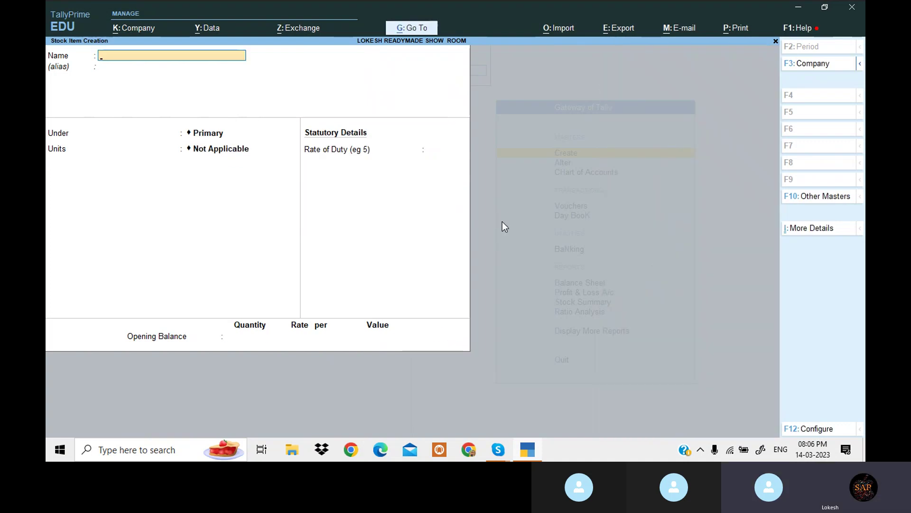
# Create the stock item Bata Shoes under the Shoes group with unit bx and no opening balance
pyautogui.write('Bata Cho')
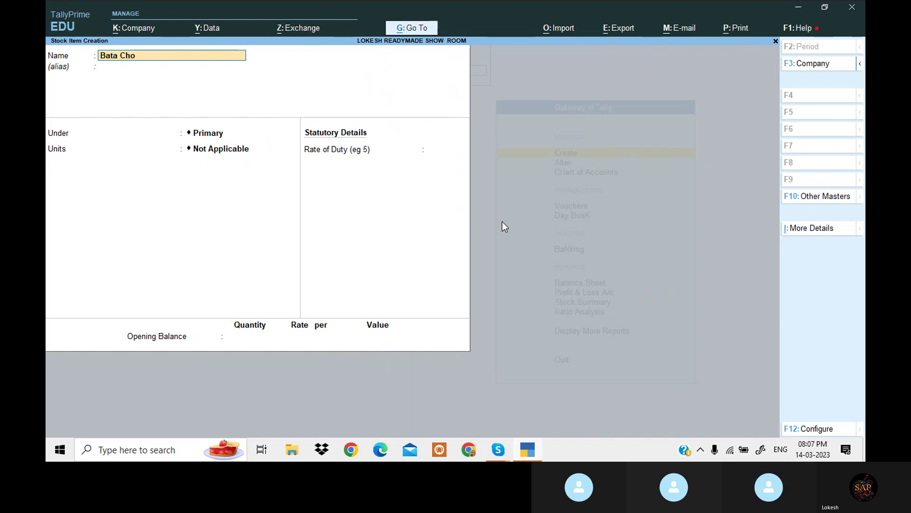
pyautogui.press('BackSpace')
pyautogui.press('BackSpace')
pyautogui.press('BackSpace')
pyautogui.write('c')
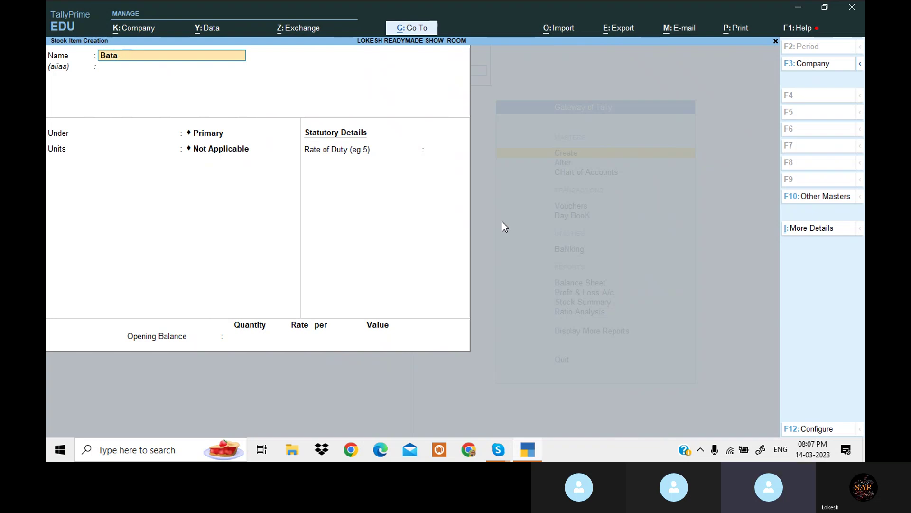
pyautogui.write('Shoes')
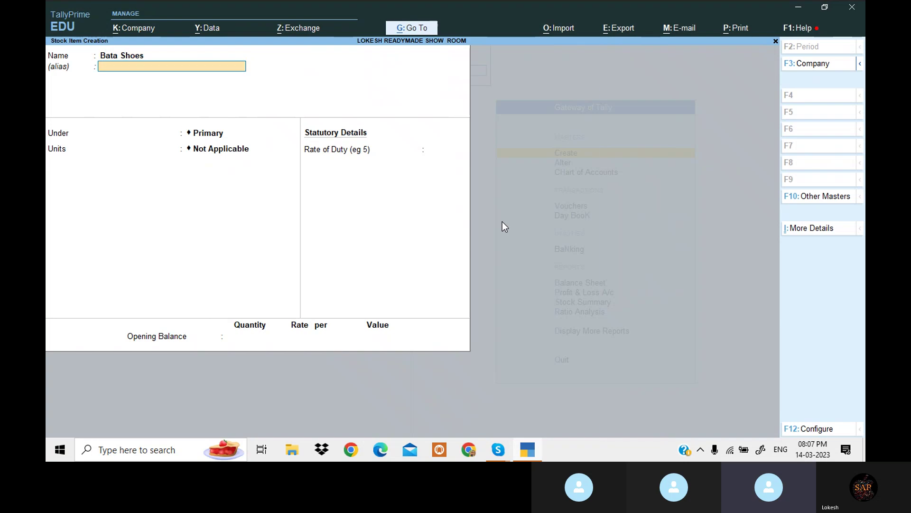
pyautogui.press('Return')
pyautogui.press('Return')
pyautogui.press('Down')
pyautogui.press('Down')
pyautogui.press('Down')
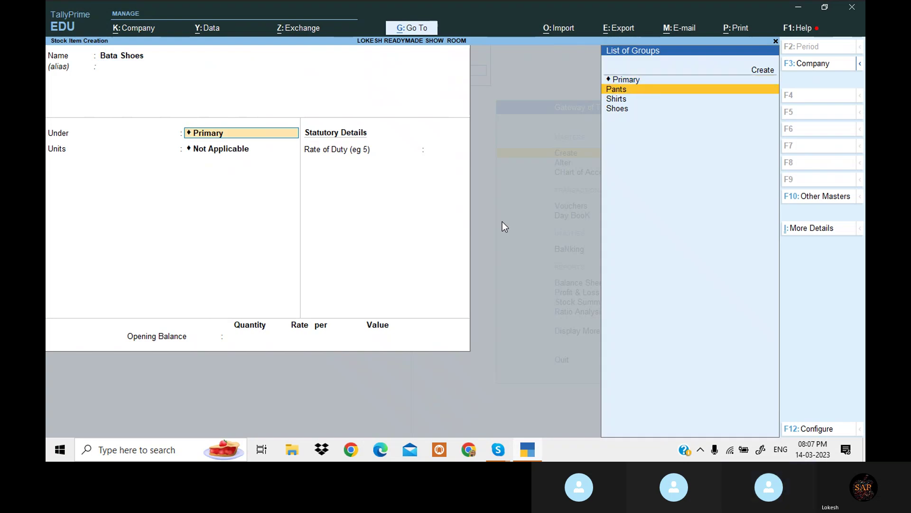
pyautogui.press('Return')
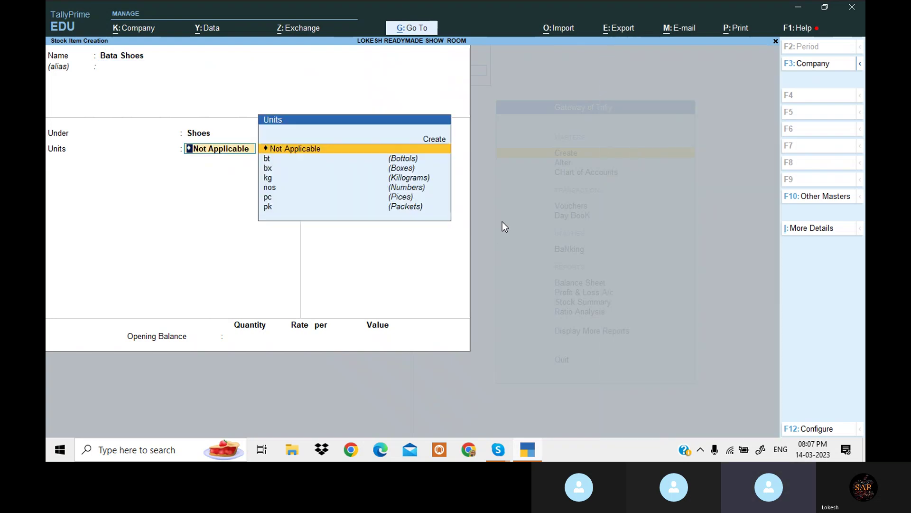
pyautogui.press('Down')
pyautogui.press('Down')
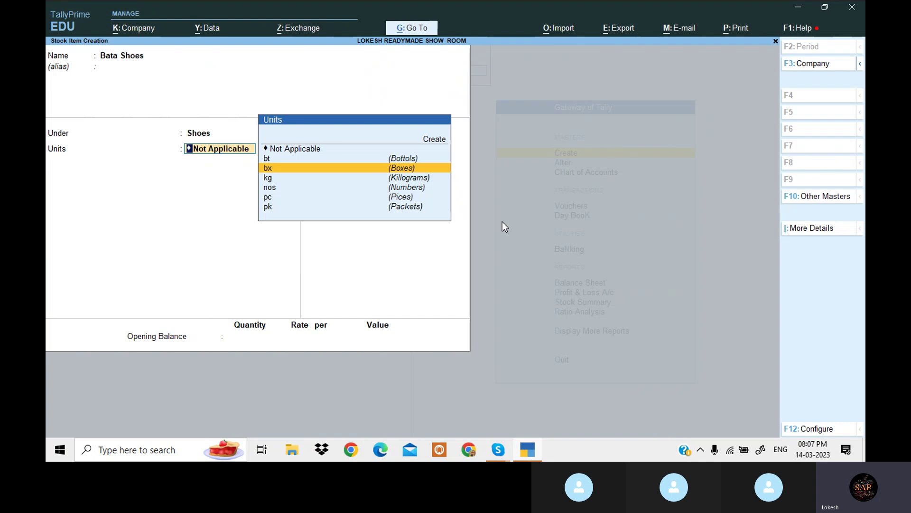
pyautogui.press('Return')
pyautogui.press('Return')
pyautogui.press('Return')
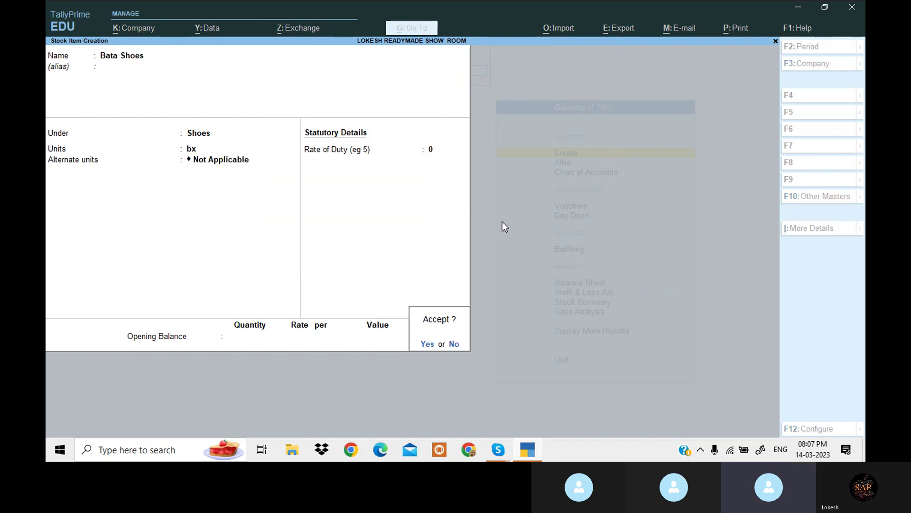
pyautogui.press('Return')
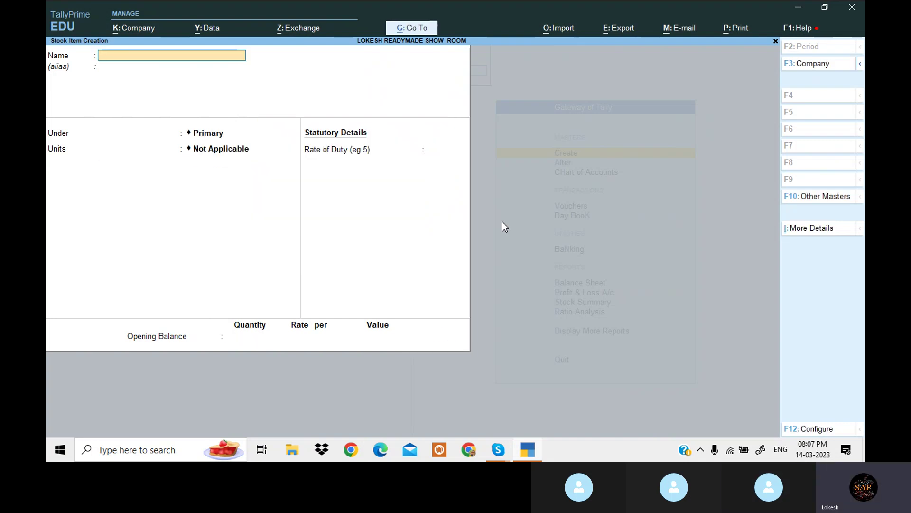
# Create the stock item Lotus Shoes under the Shoes group with unit bx and no opening balance
pyautogui.write('Lotus Shoes')
pyautogui.press('Return')
pyautogui.press('Return')
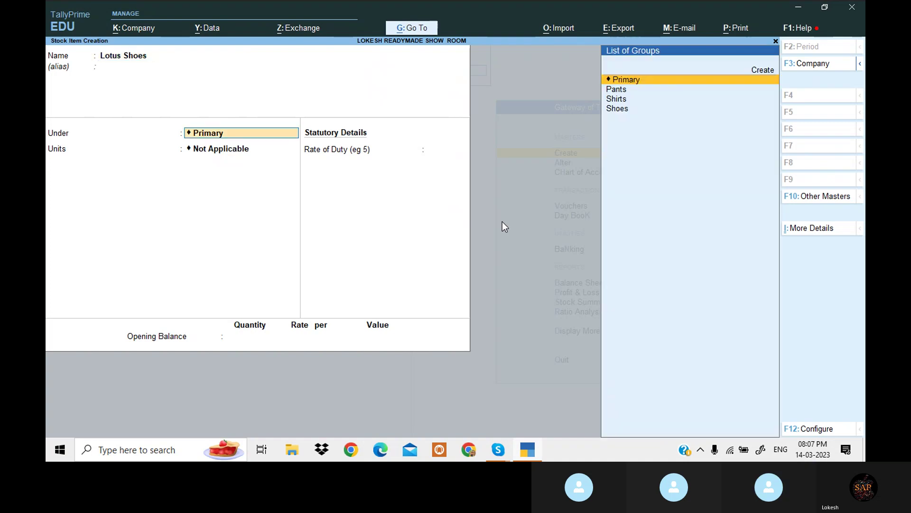
pyautogui.press('Down')
pyautogui.press('Down')
pyautogui.press('Down')
pyautogui.press('Return')
pyautogui.press('Down')
pyautogui.press('Down')
pyautogui.press('Return')
pyautogui.press('Return')
pyautogui.press('Return')
pyautogui.press('Return')
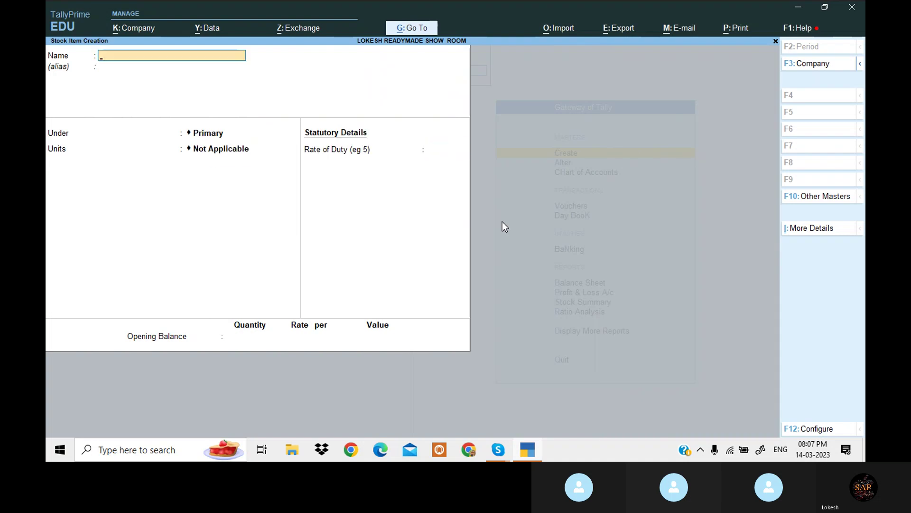
# Create the stock item Nike Shoes under the Shoes group with unit bx and no opening balance
pyautogui.write('Nike Soes')
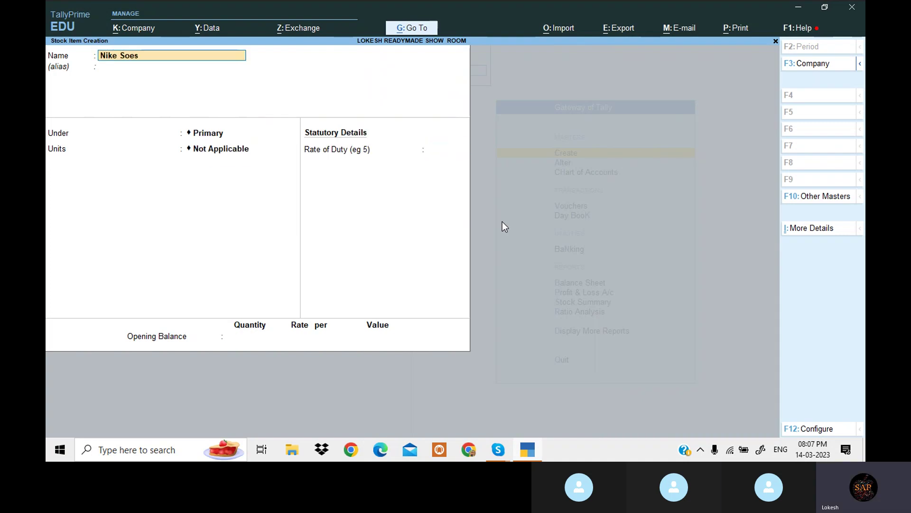
pyautogui.press('BackSpace')
pyautogui.press('BackSpace')
pyautogui.press('BackSpace')
pyautogui.write('hoes')
pyautogui.press('Return')
pyautogui.press('Down')
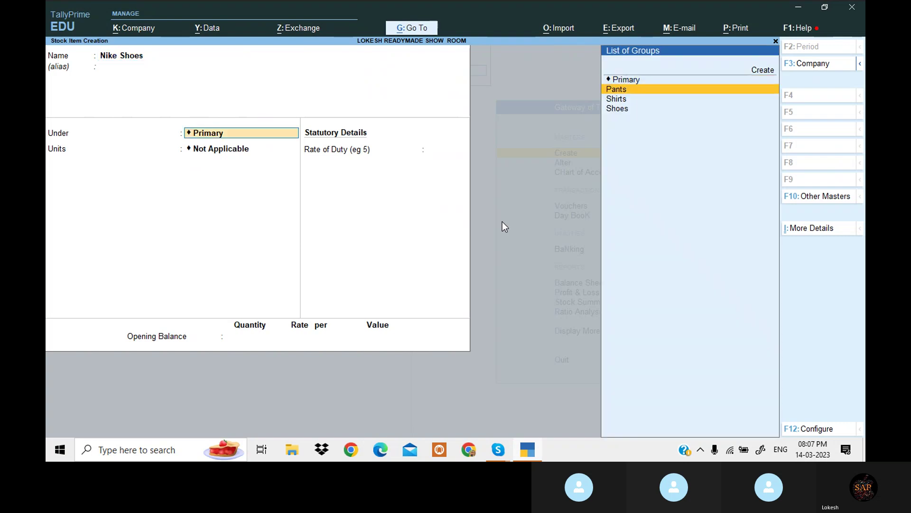
pyautogui.press('Down')
pyautogui.press('Down')
pyautogui.press('Return')
pyautogui.press('Down')
pyautogui.press('Return')
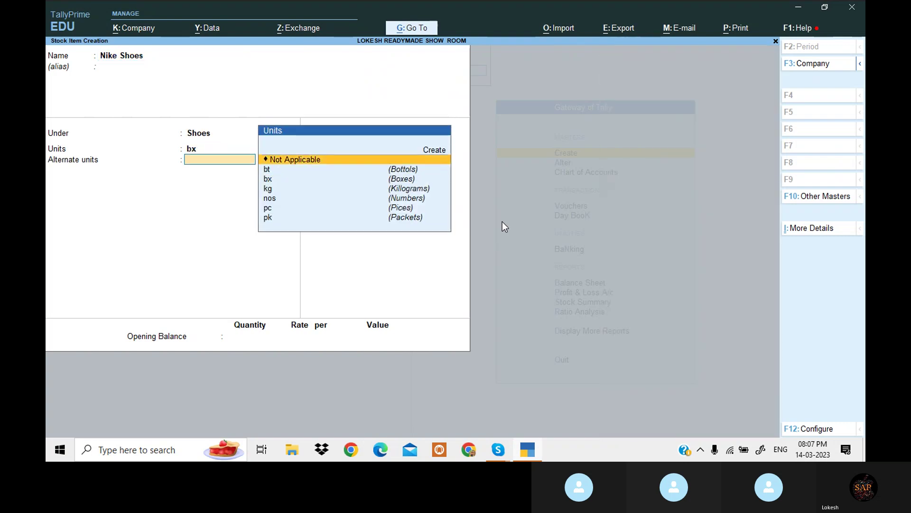
pyautogui.press('Return')
pyautogui.press('Return')
pyautogui.press('Return')
pyautogui.press('Return')
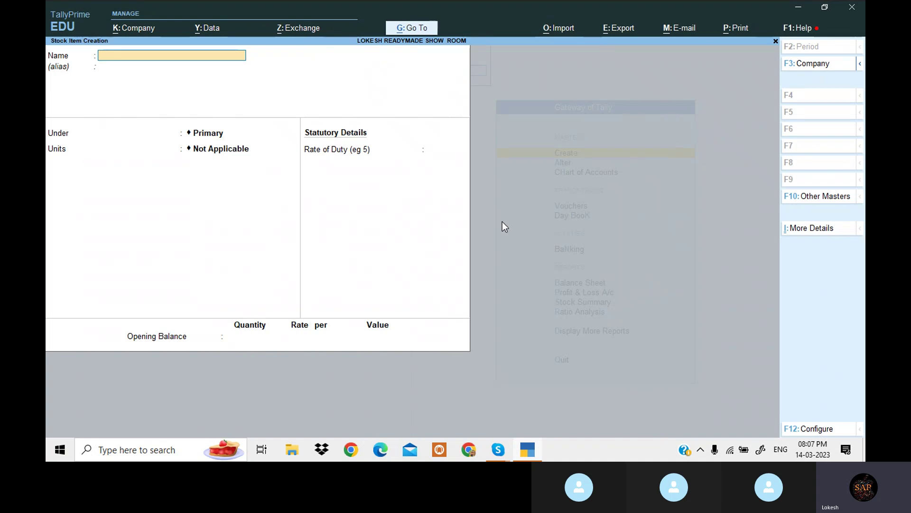
# Leave stock item and master creation and open a Receipt voucher in voucher entry
pyautogui.press('Escape')
pyautogui.press('Return')
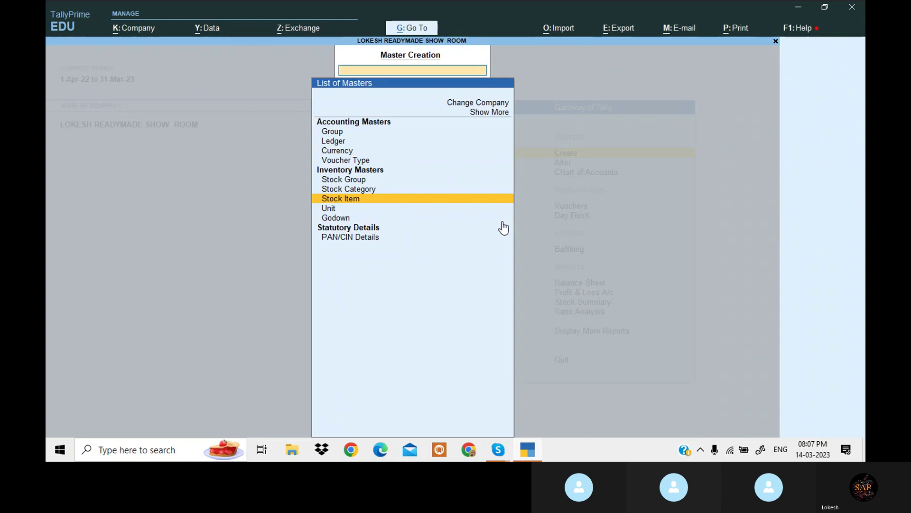
pyautogui.press('Escape')
pyautogui.press('Down')
pyautogui.press('v')
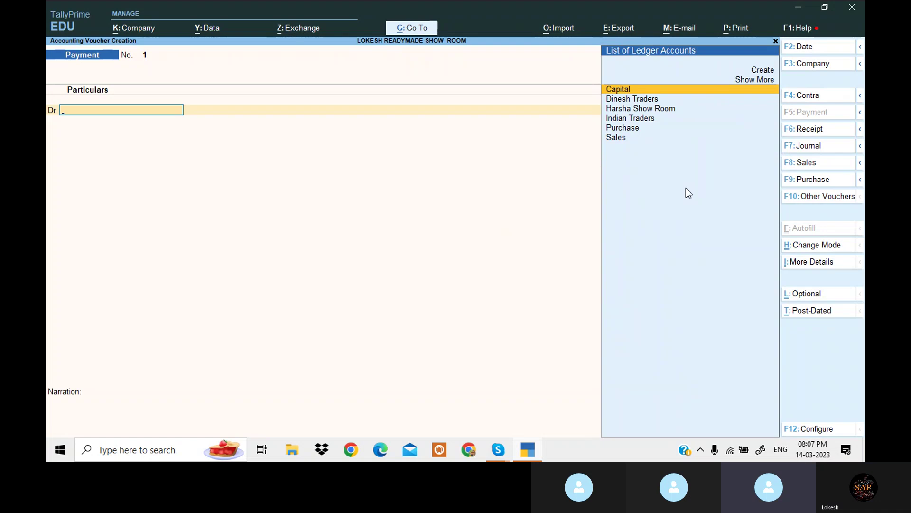
pyautogui.click(825, 131)
# Record the receipt voucher crediting Capital with 20,00,000 and debiting Cash for the same amount, without a narration
pyautogui.press('Return')
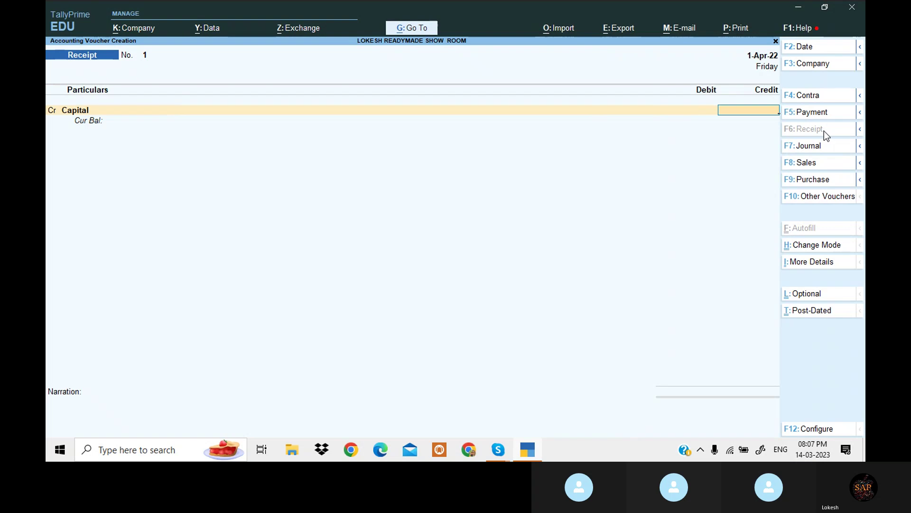
pyautogui.write('20,00,')
pyautogui.write('000000')
pyautogui.press('Return')
pyautogui.press('Down')
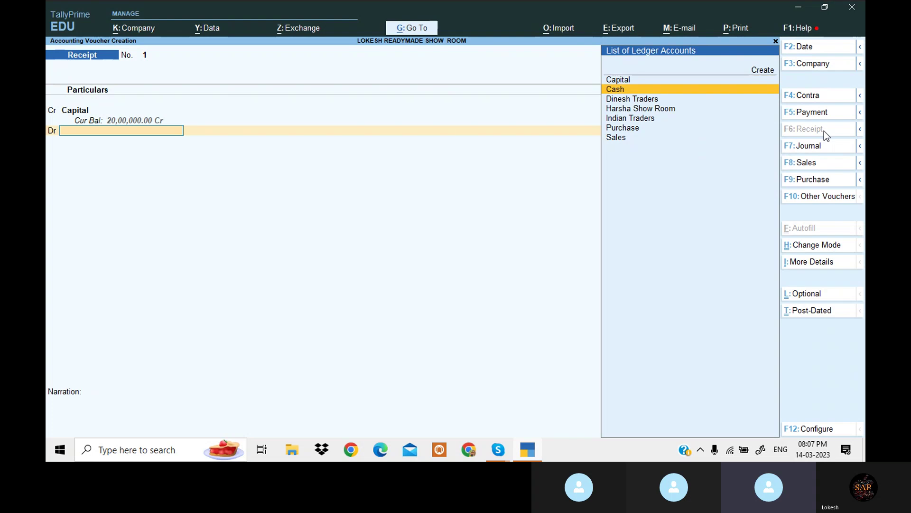
pyautogui.press('Return')
pyautogui.press('Return')
pyautogui.press('Return')
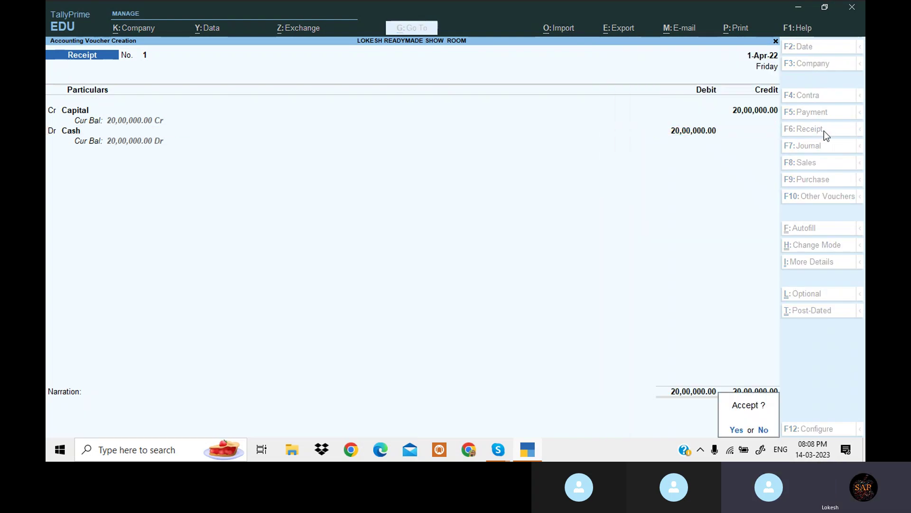
pyautogui.press('Return')
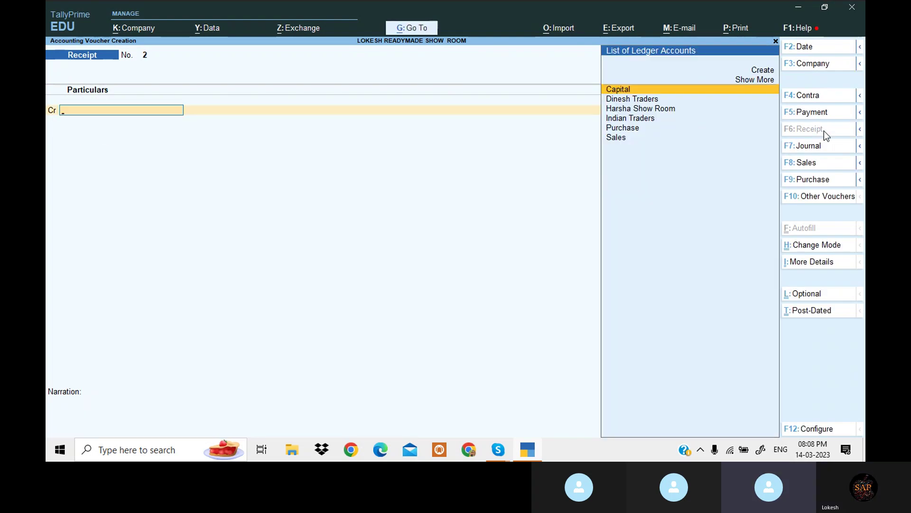
# Start a Purchase voucher with no supplier invoice number and choose Harsha Show Room as the party account
pyautogui.click(827, 183)
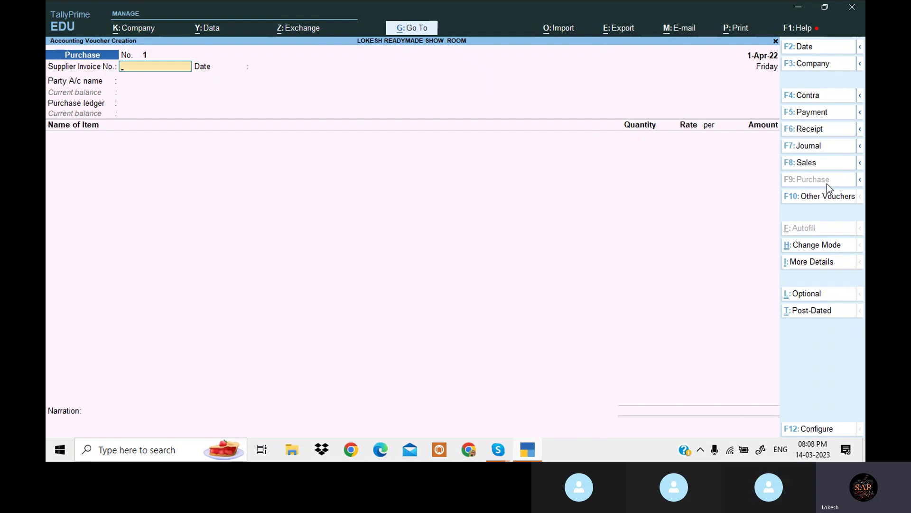
pyautogui.press('Return')
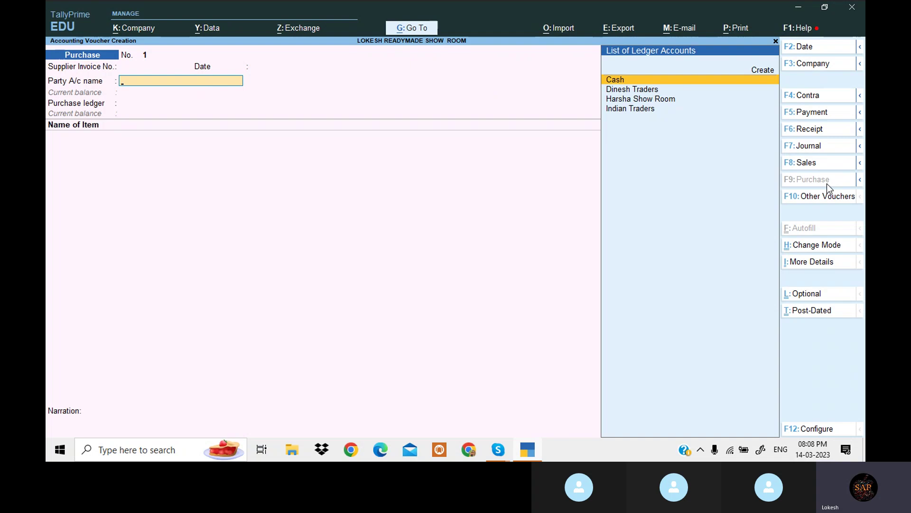
pyautogui.press('Down')
pyautogui.press('Down')
pyautogui.press('Down')
pyautogui.press('Up')
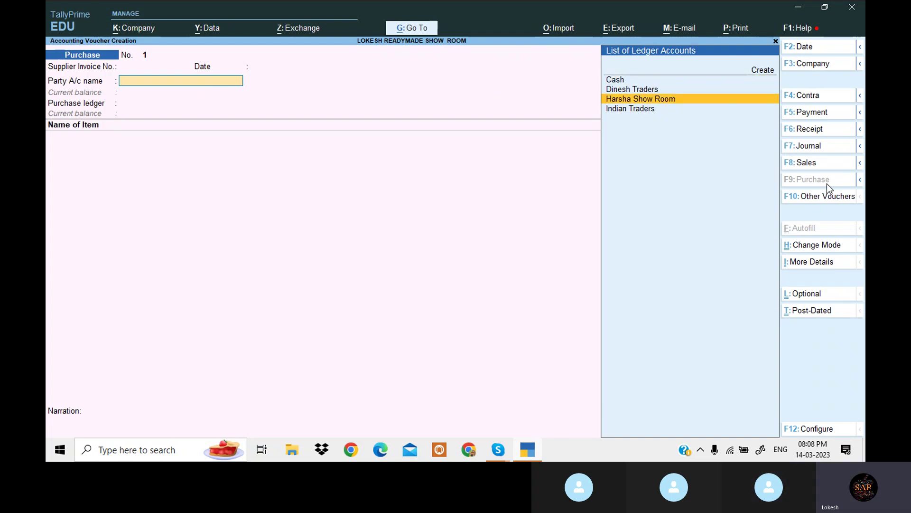
pyautogui.press('Return')
# Confirm Harsha Show Room as the party and leave its receipt details blank, with the receipt note number Not Applicable
pyautogui.press('Return')
pyautogui.press('Return')
pyautogui.press('Return')
pyautogui.press('Return')
pyautogui.press('Return')
pyautogui.press('Return')
pyautogui.press('Return')
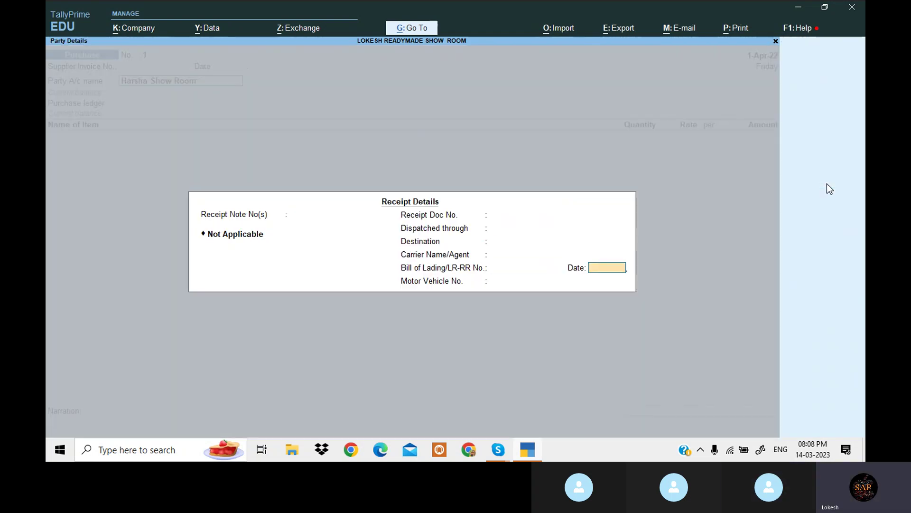
pyautogui.press('Return')
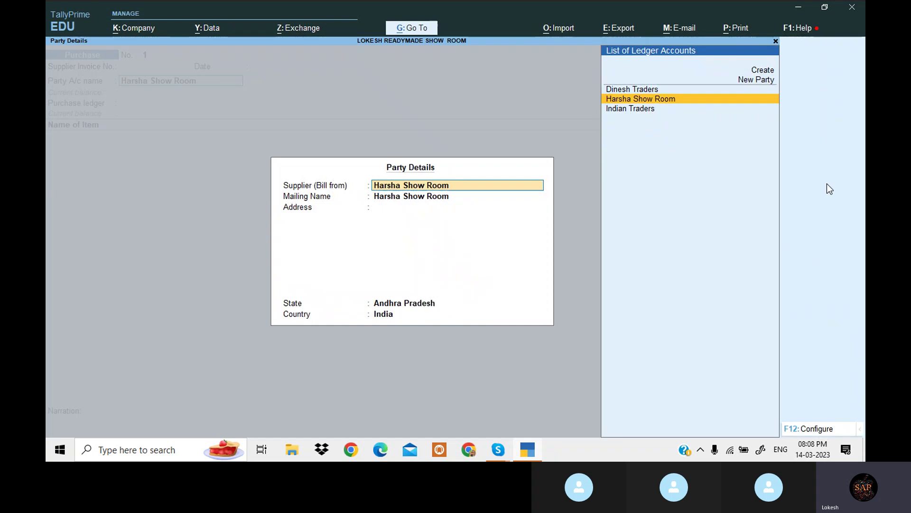
# Accept the default supplier party details for Harsha Show Room and choose Purchase as the purchase ledger
pyautogui.press('Return')
pyautogui.press('Return')
pyautogui.press('Return')
pyautogui.press('Return')
pyautogui.press('Return')
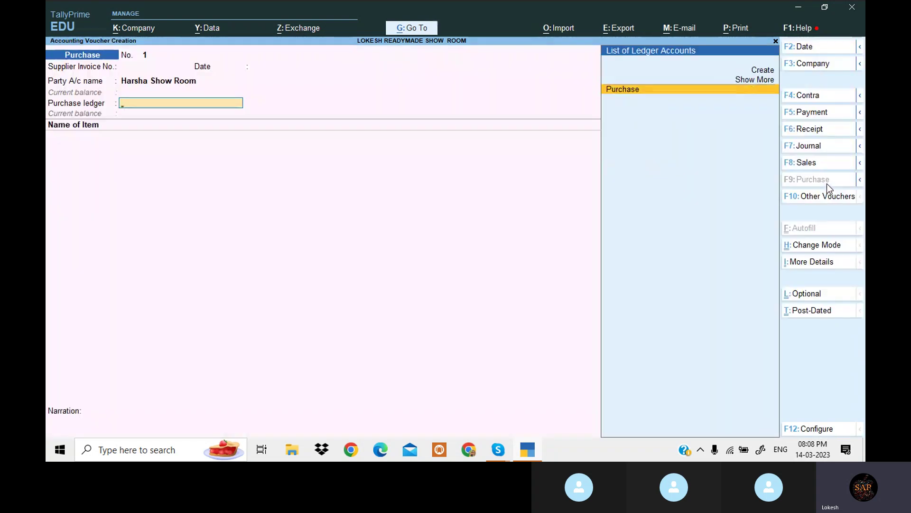
pyautogui.press('Return')
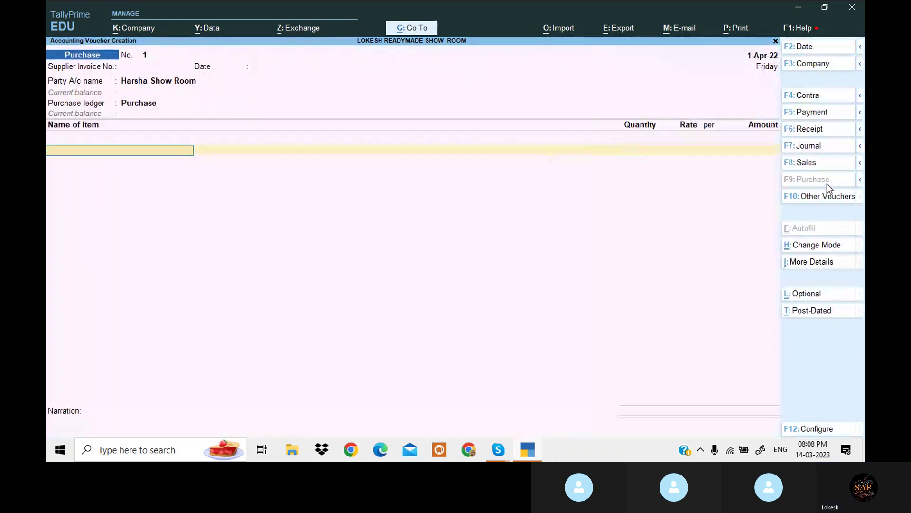
# Add Dig Jam Pant to the purchase voucher with 20 nos at a rate of 2,500 and tracking number Not Applicable
pyautogui.write('D')
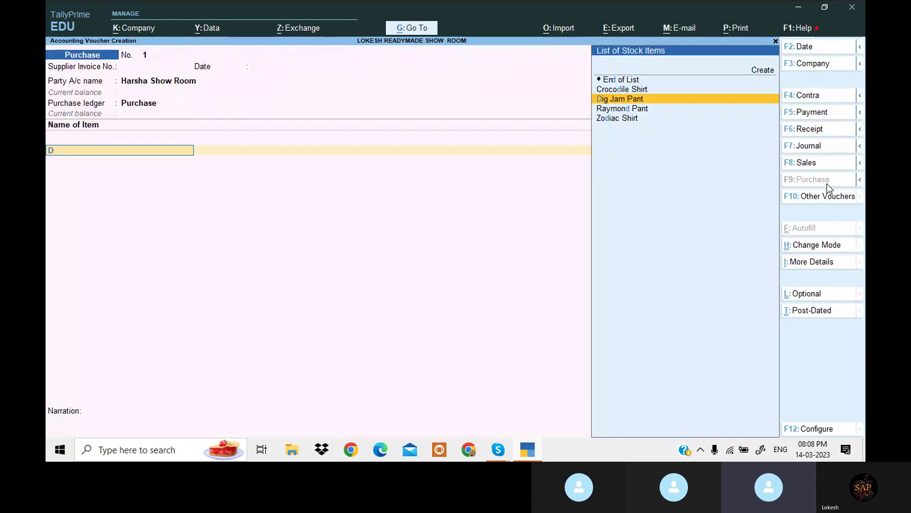
pyautogui.press('Return')
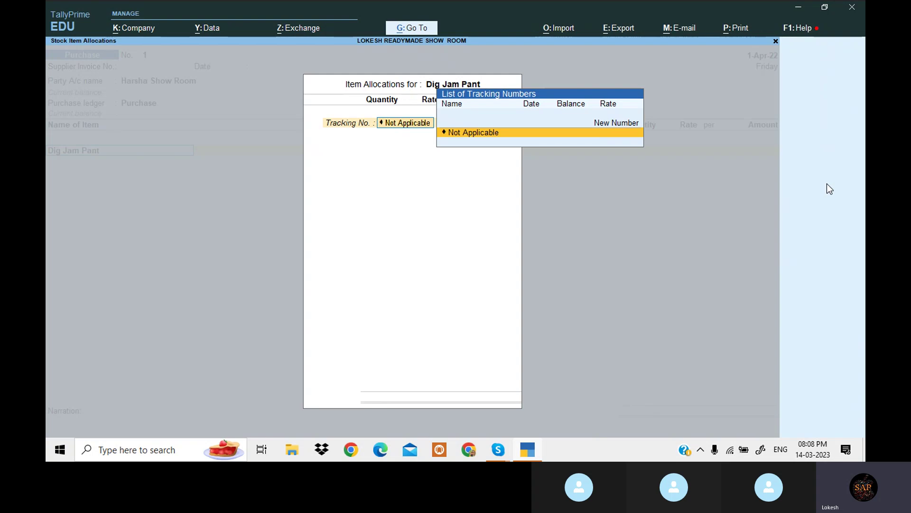
pyautogui.press('Return')
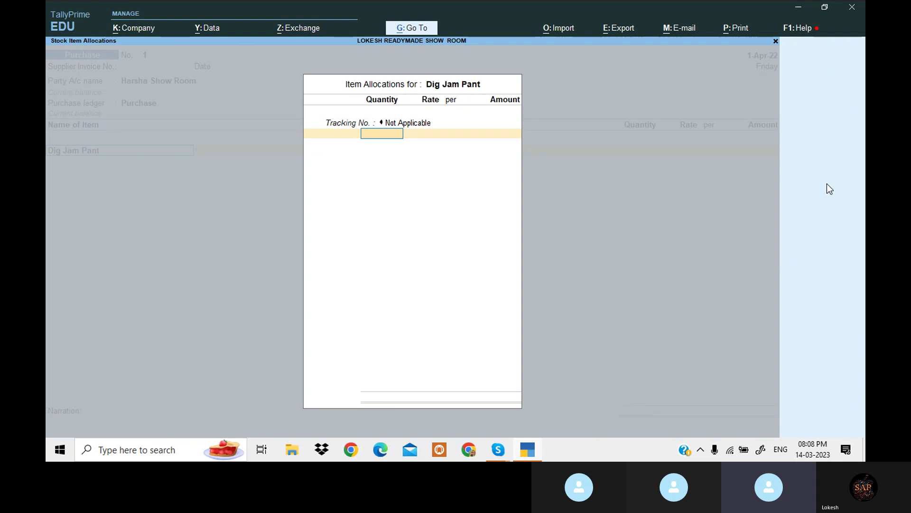
pyautogui.write('20')
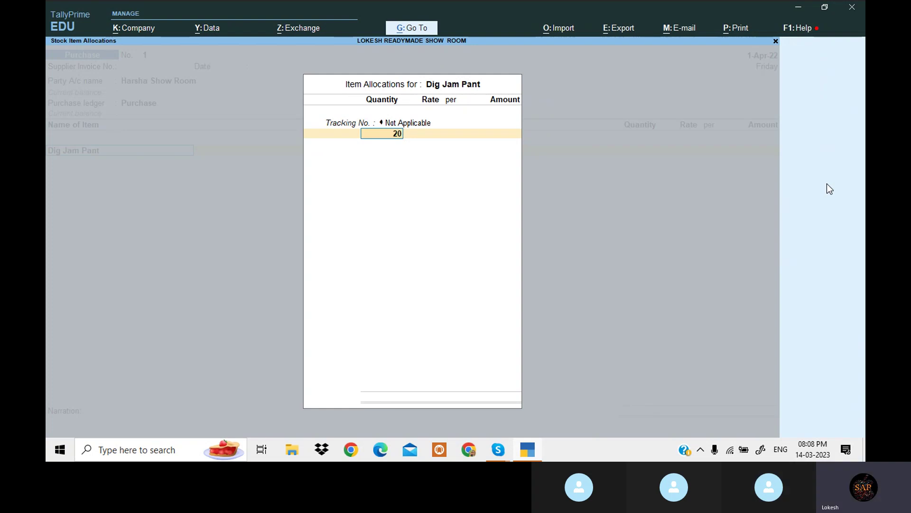
pyautogui.press('Return')
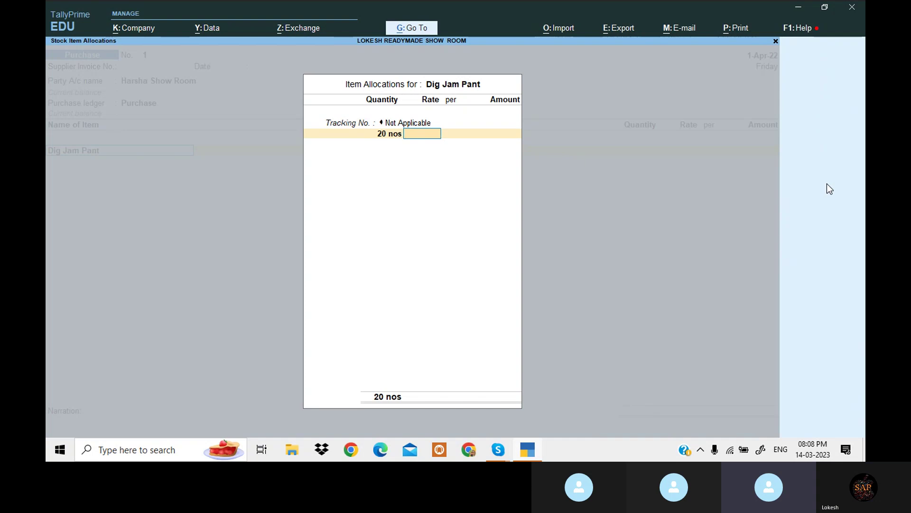
pyautogui.write('2500')
pyautogui.press('Return')
pyautogui.press('Return')
pyautogui.press('Return')
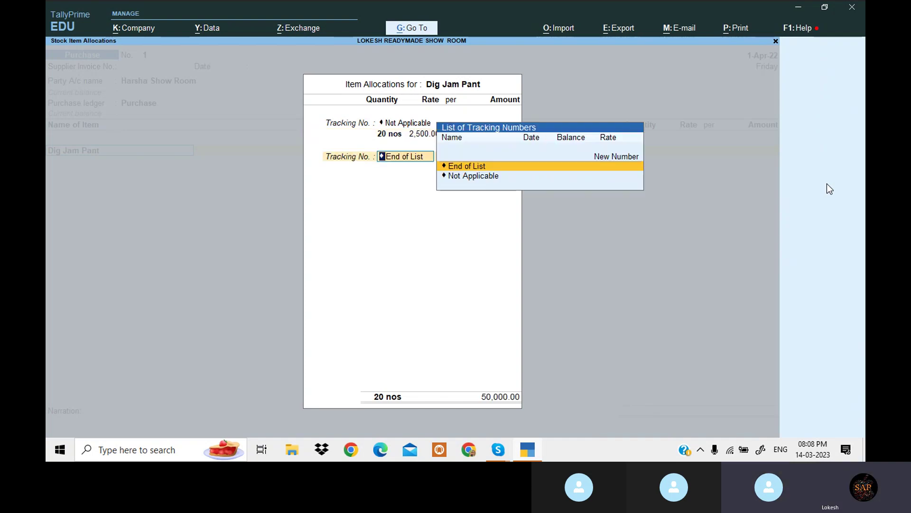
pyautogui.press('Return')
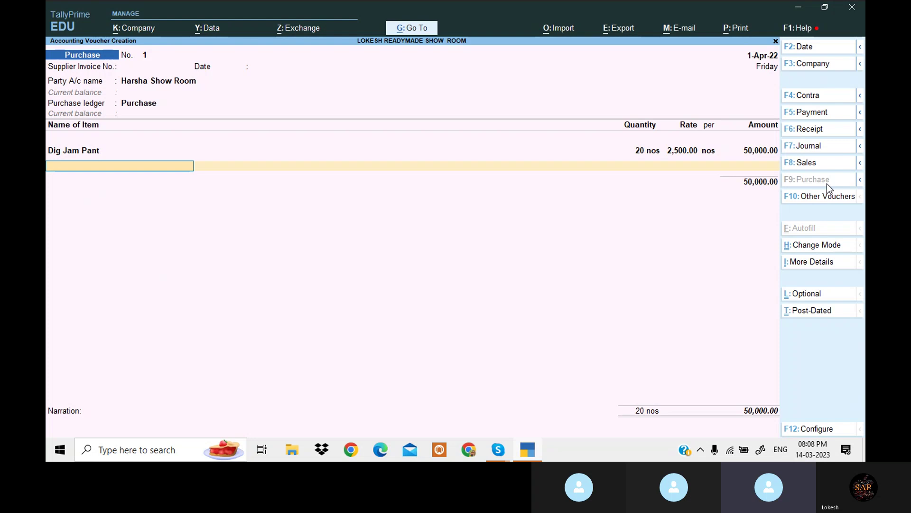
pyautogui.write('R')
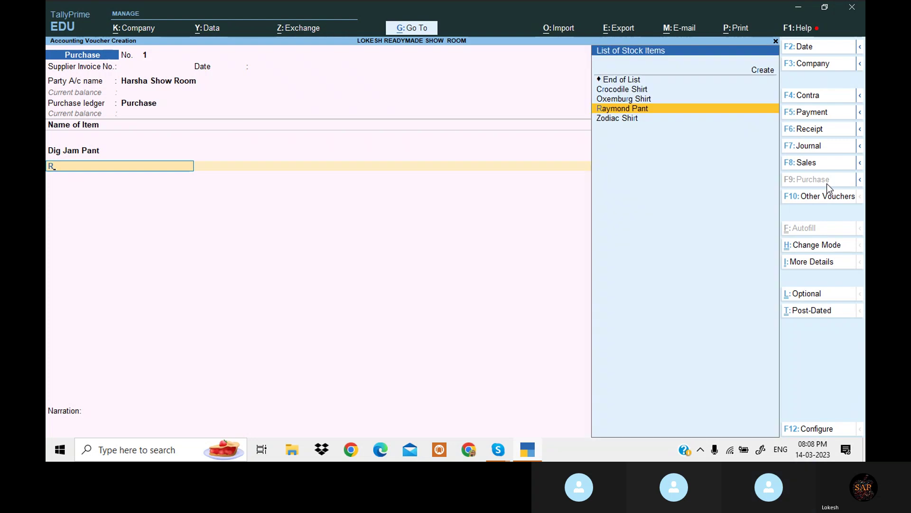
pyautogui.press('Return')
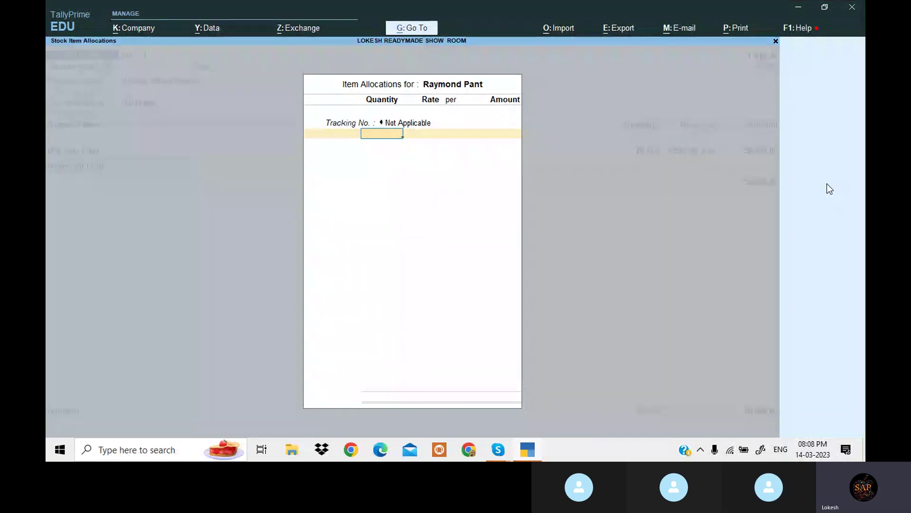
pyautogui.write('25')
pyautogui.press('Return')
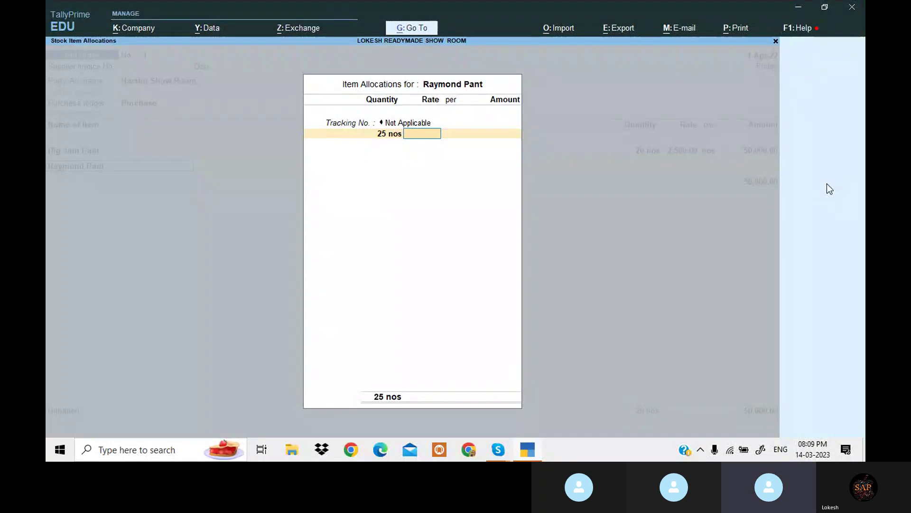
pyautogui.write('3')
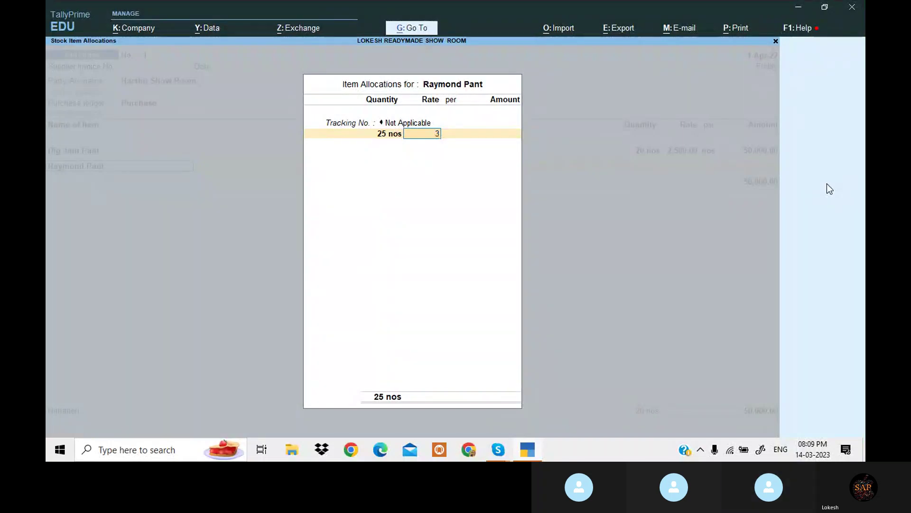
pyautogui.write('000')
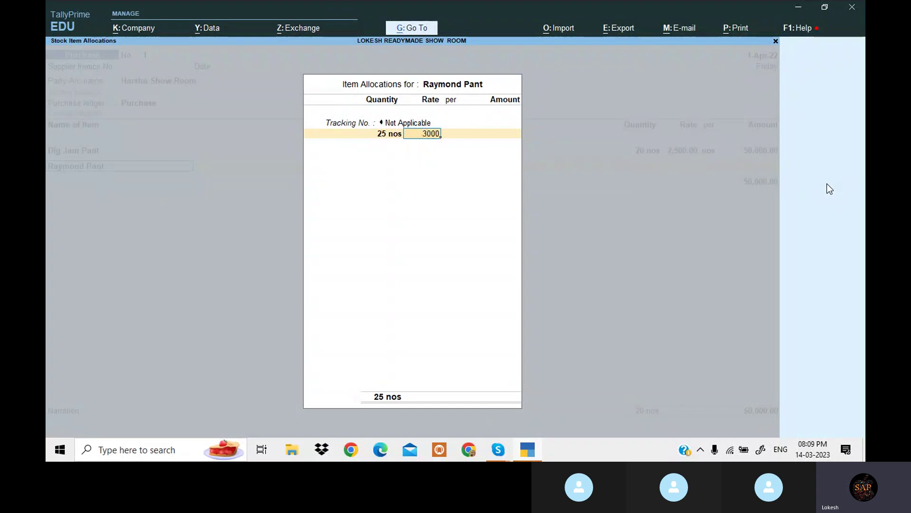
pyautogui.press('Return')
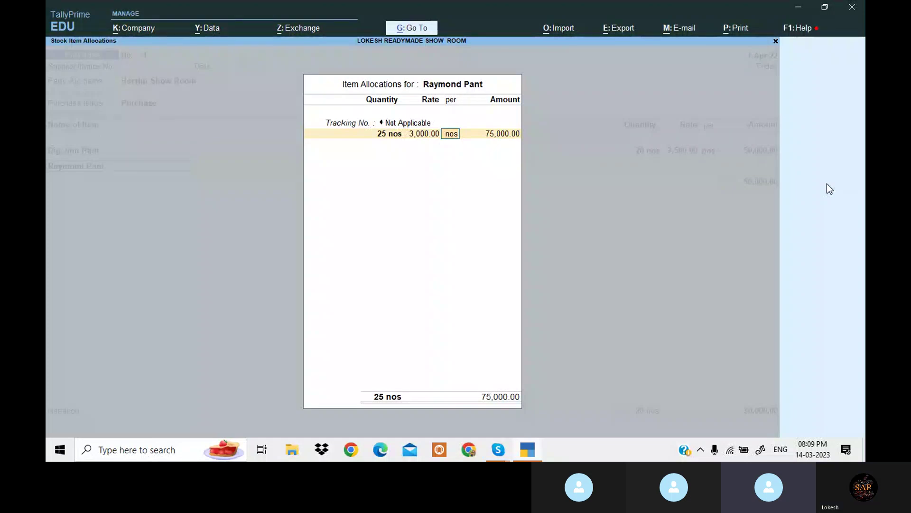
pyautogui.press('Return')
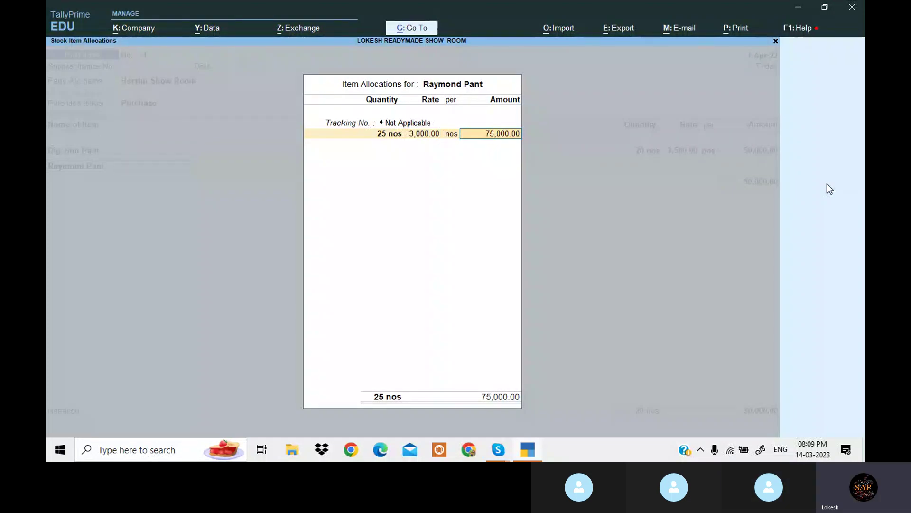
pyautogui.press('Return')
pyautogui.press('Return')
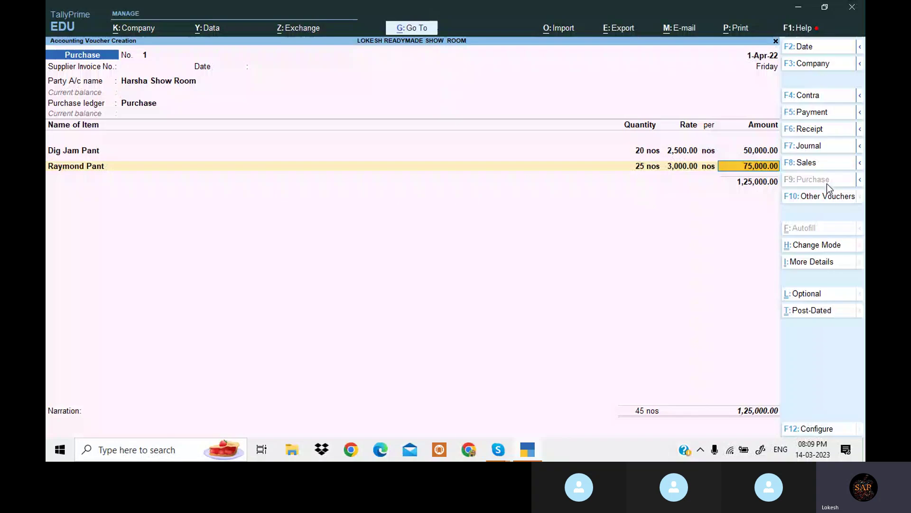
pyautogui.press('Return')
# Add Ocm Pant to the purchase voucher with 10 nos at a rate of 2,000 and tracking number Not Applicable
pyautogui.write('O')
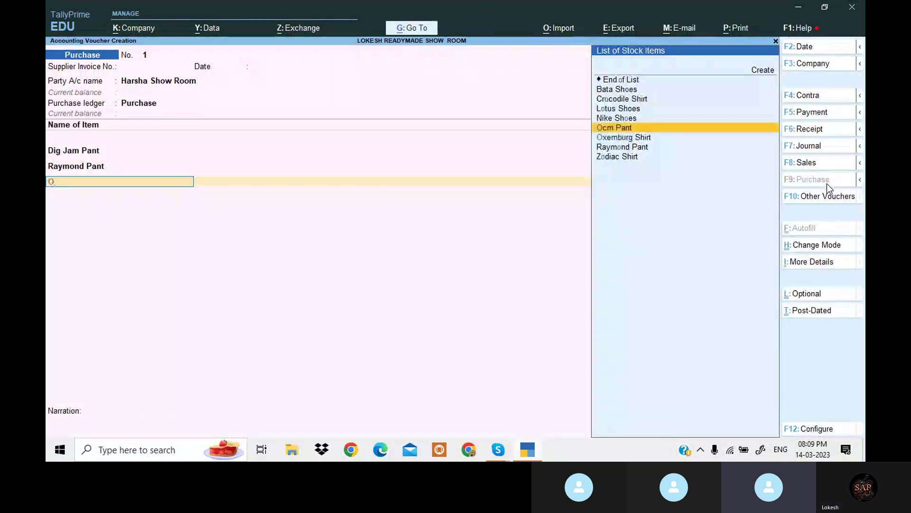
pyautogui.press('Return')
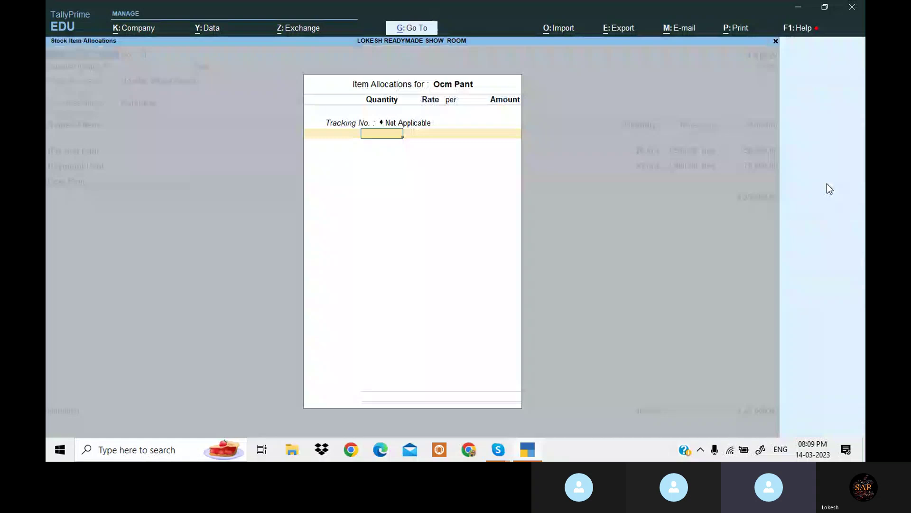
pyautogui.write('10')
pyautogui.press('Return')
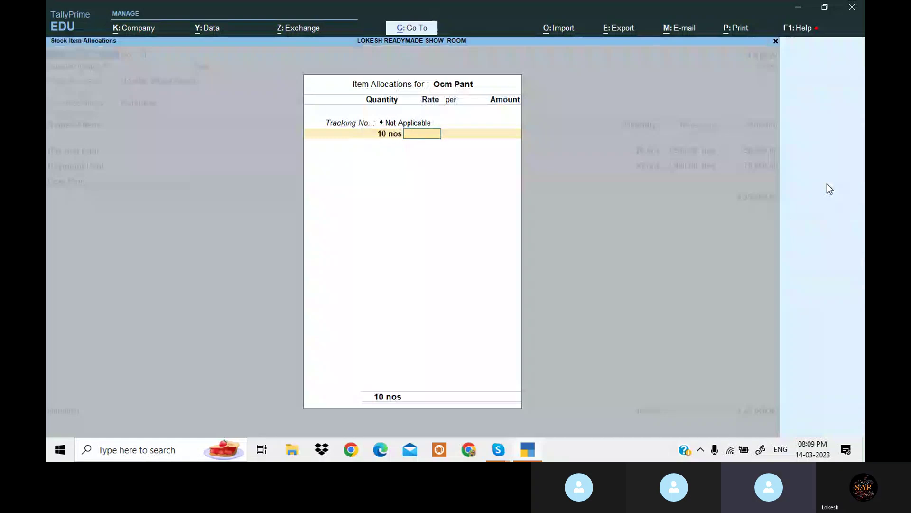
pyautogui.write('2000')
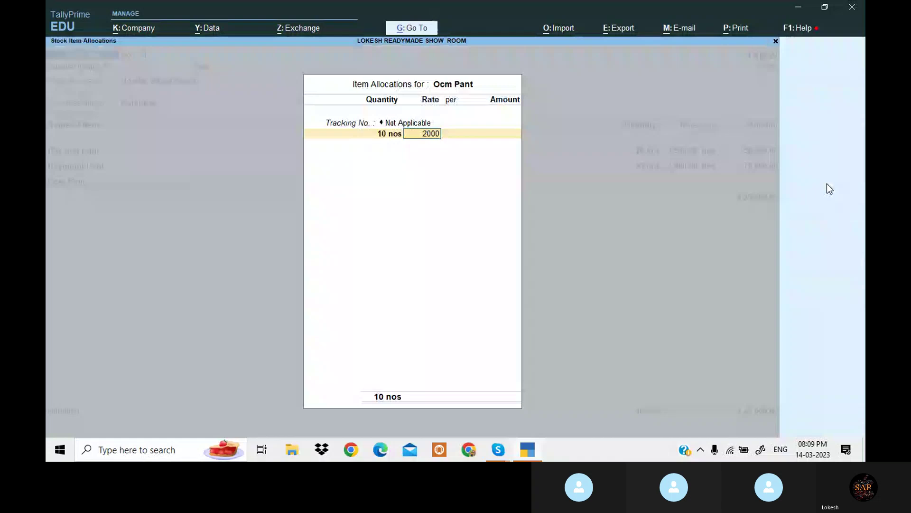
pyautogui.press('Return')
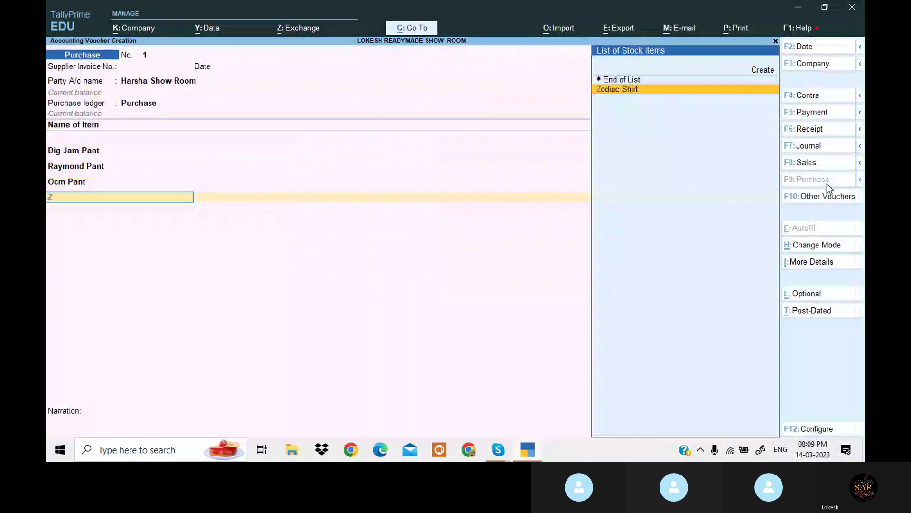
# Add Zodiac Shirt to the purchase voucher with 100 nos at a rate of 2,000 and tracking number Not Applicable
pyautogui.press('Return')
pyautogui.press('Return')
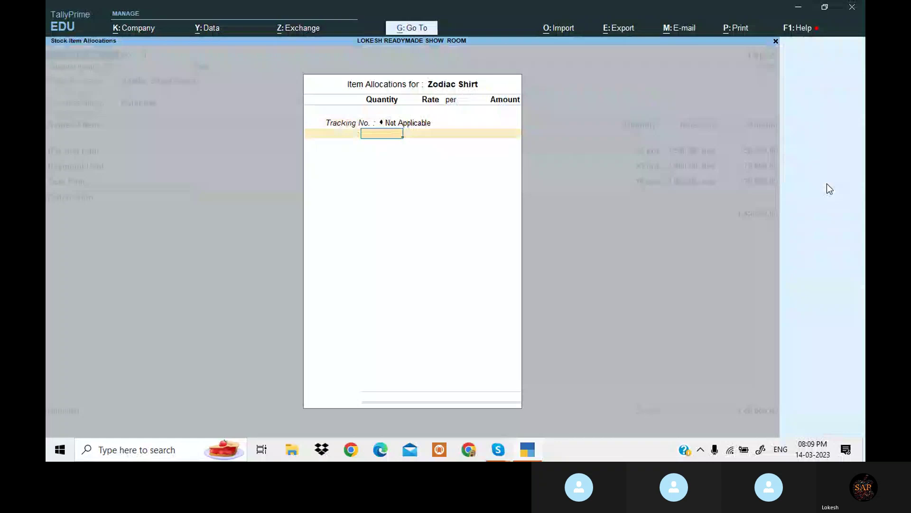
pyautogui.write('100')
pyautogui.press('Return')
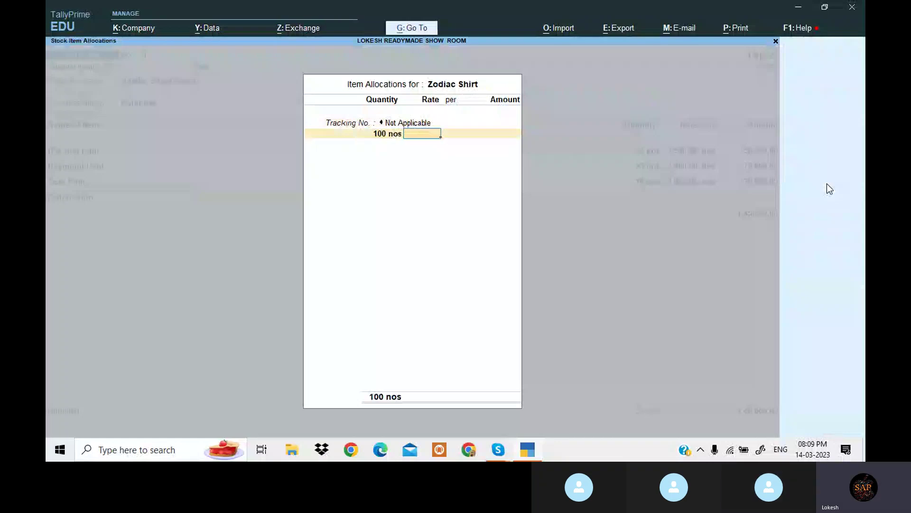
pyautogui.write('2000')
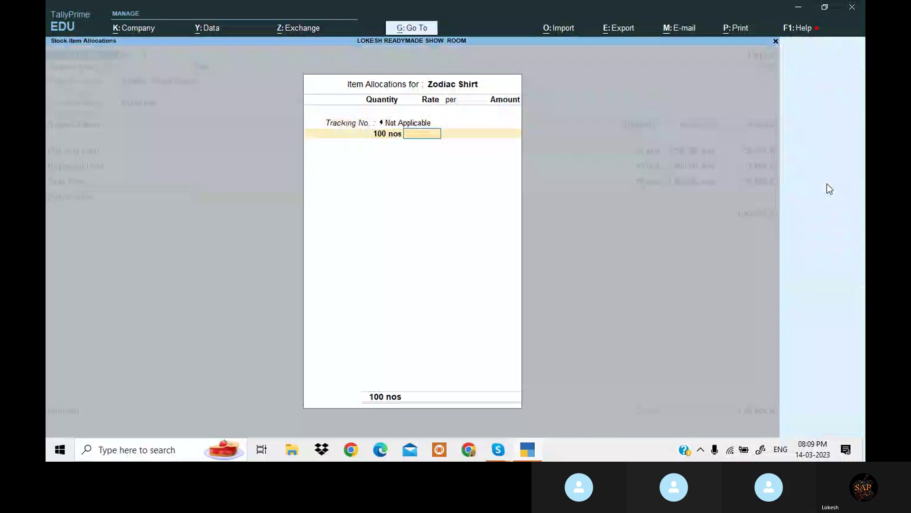
pyautogui.press('Return')
pyautogui.press('Return')
pyautogui.press('Return')
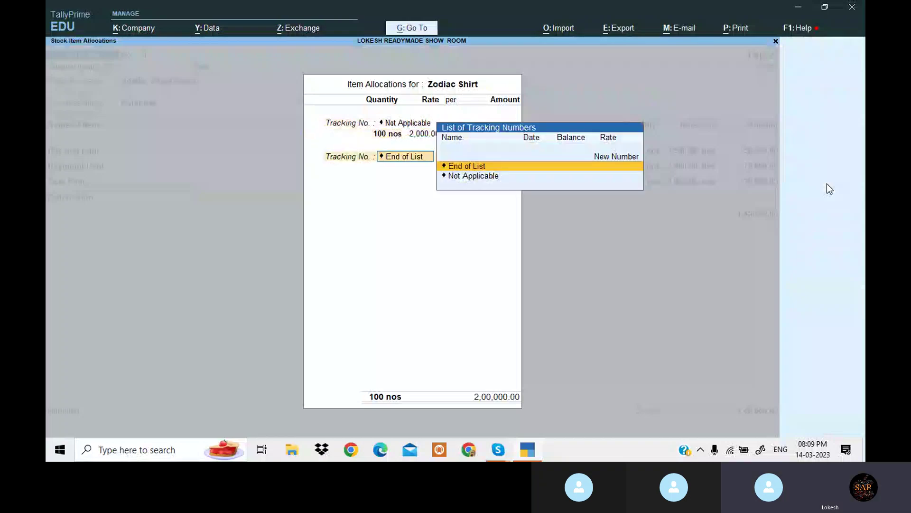
pyautogui.press('Return')
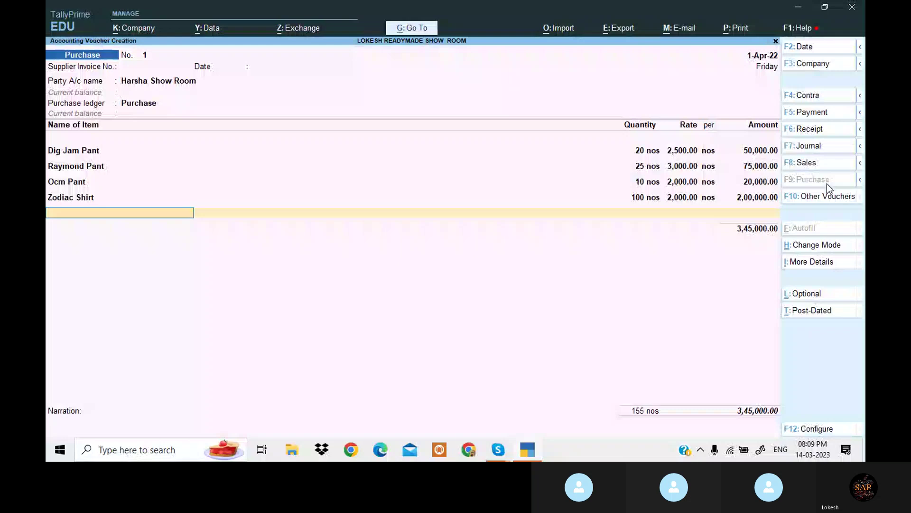
# Add Oxemburg Shirt to the purchase voucher with 200 nos at a rate of 3,000 and tracking number Not Applicable
pyautogui.write('O')
pyautogui.press('Down')
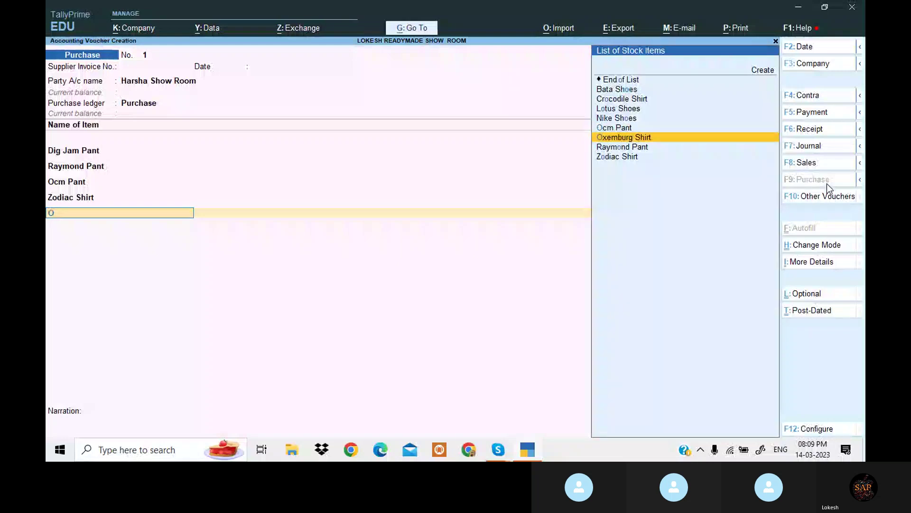
pyautogui.press('Return')
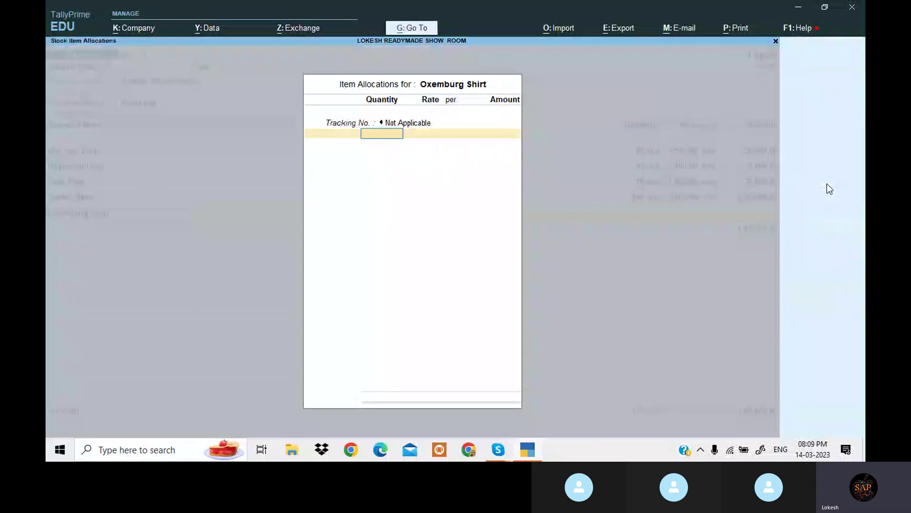
pyautogui.write('200')
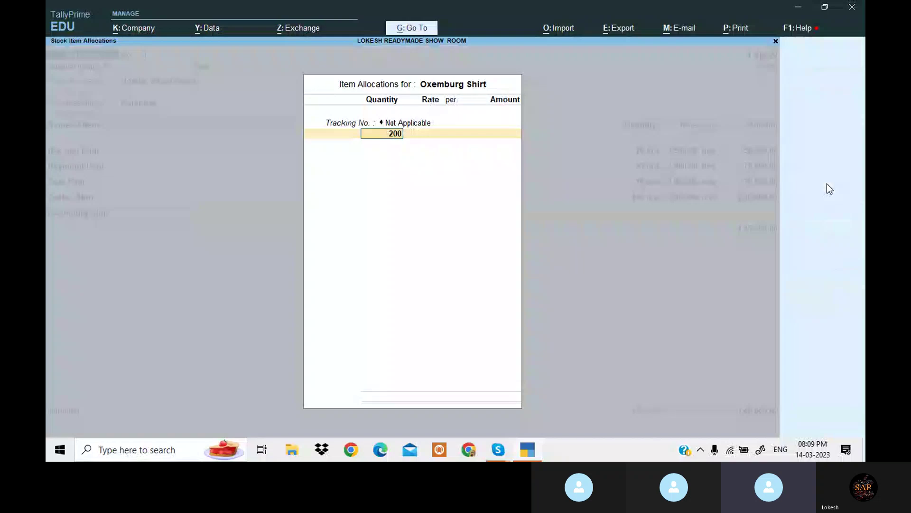
pyautogui.press('Return')
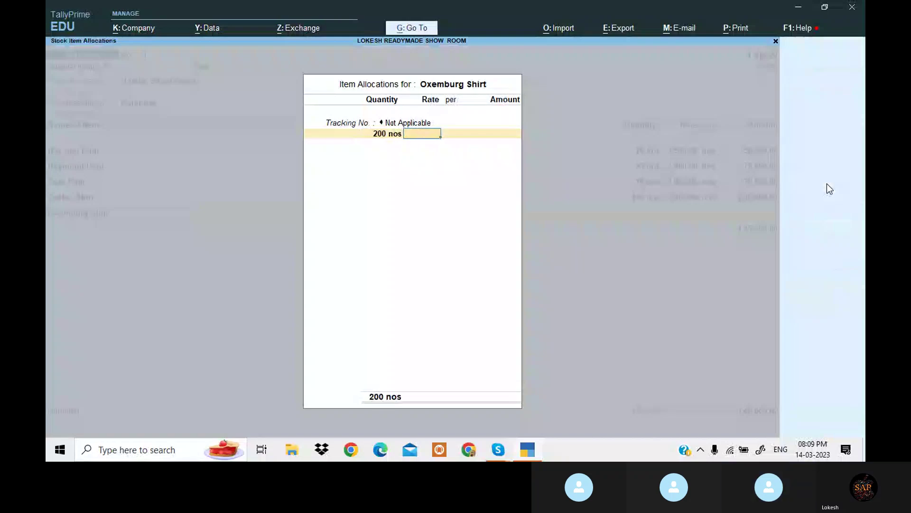
pyautogui.write('3000')
pyautogui.press('Return')
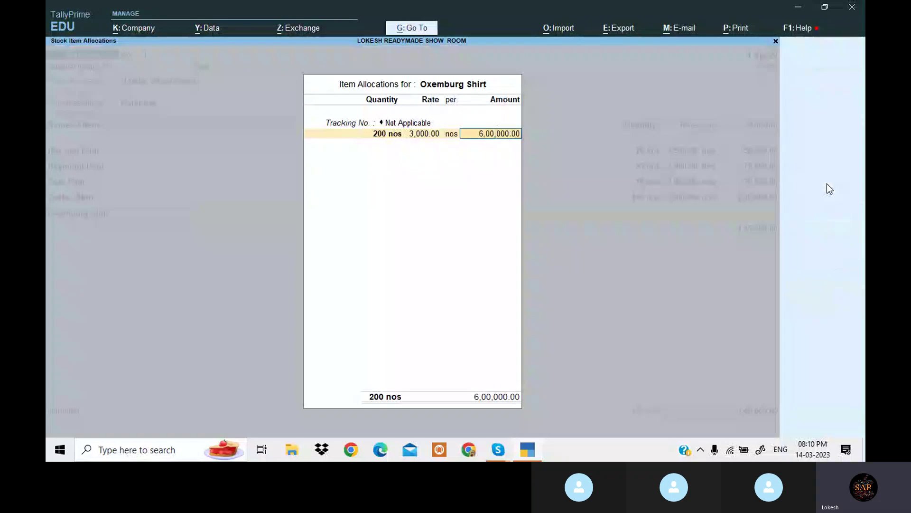
pyautogui.press('Return')
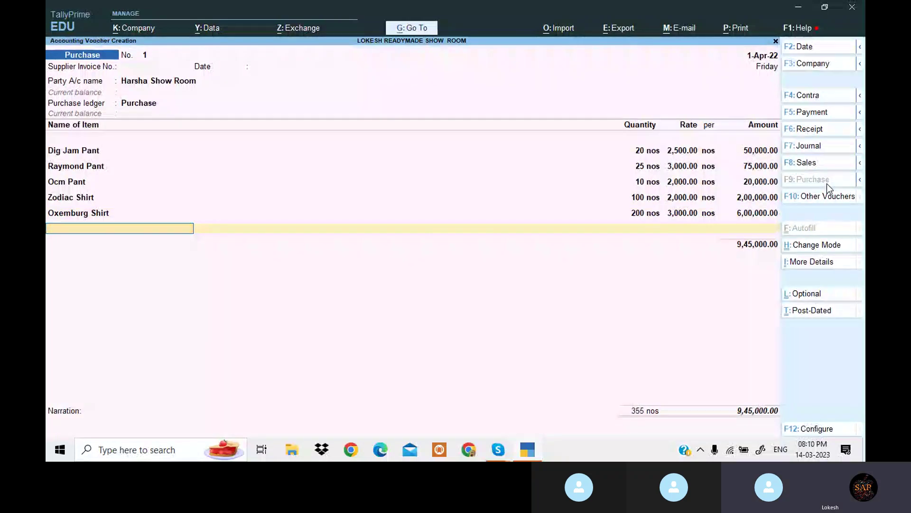
# Add Crocodile Shirt to the purchase voucher with 100 nos at a rate of 1,000 and tracking number Not Applicable
pyautogui.write('cr')
pyautogui.press('Return')
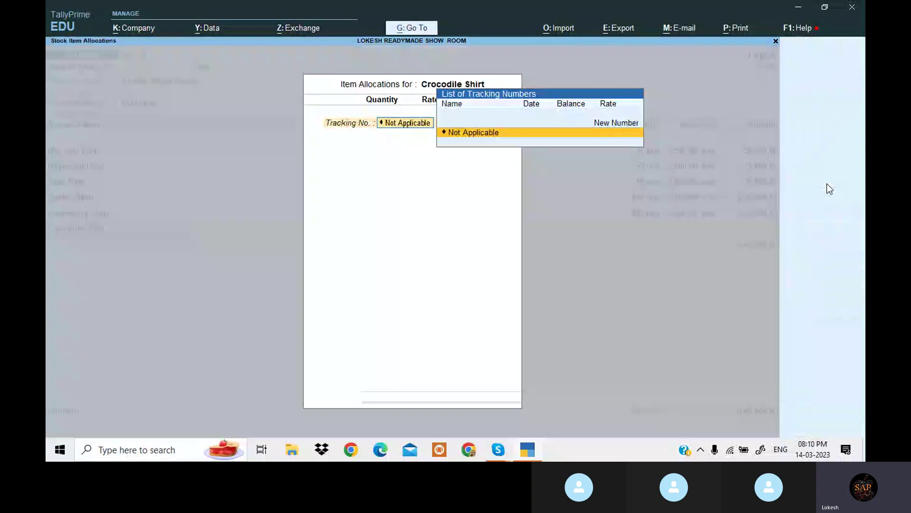
pyautogui.press('Return')
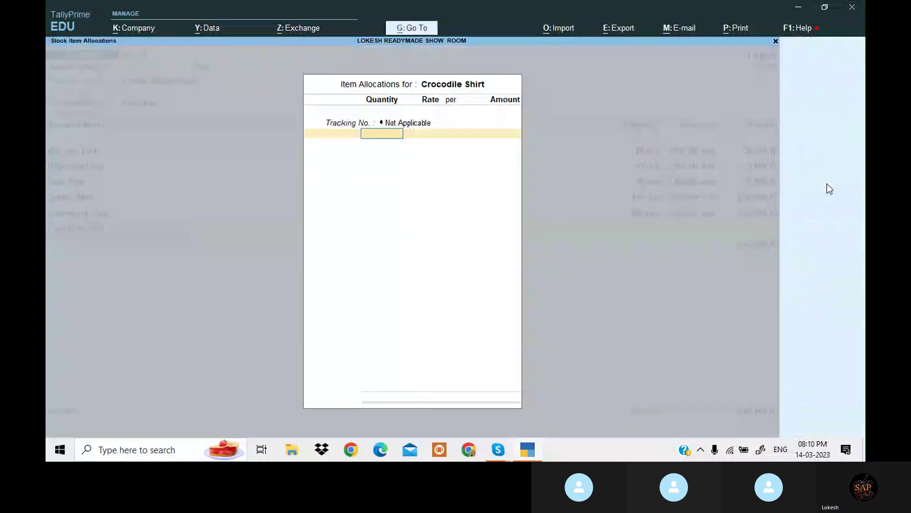
pyautogui.write('100')
pyautogui.press('Return')
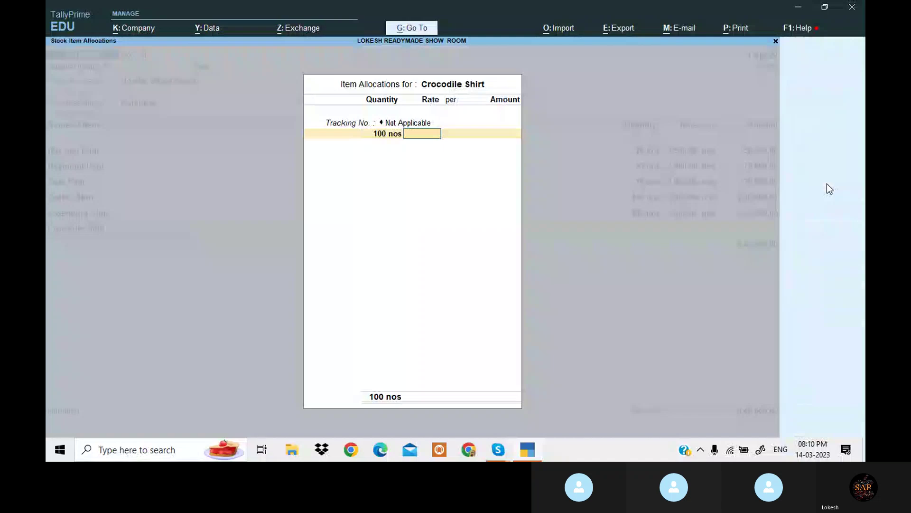
pyautogui.write('1000')
pyautogui.press('Return')
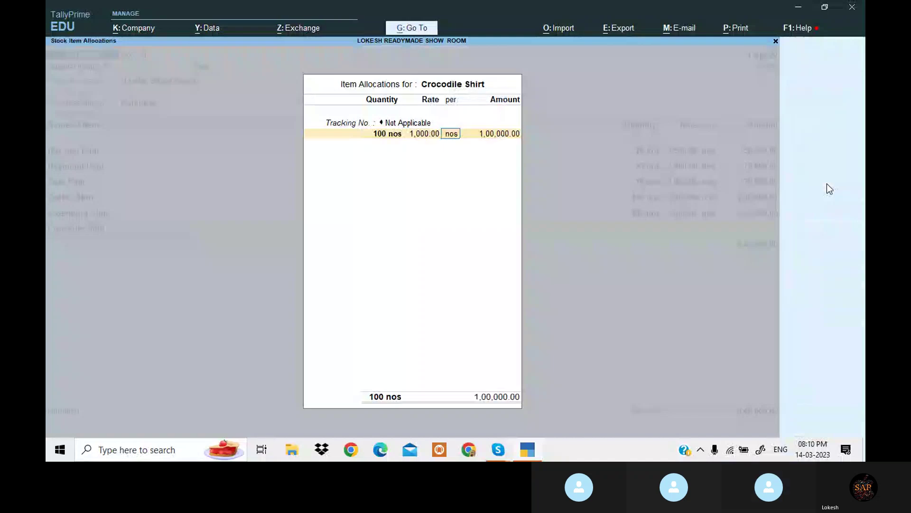
pyautogui.press('Return')
pyautogui.press('Return')
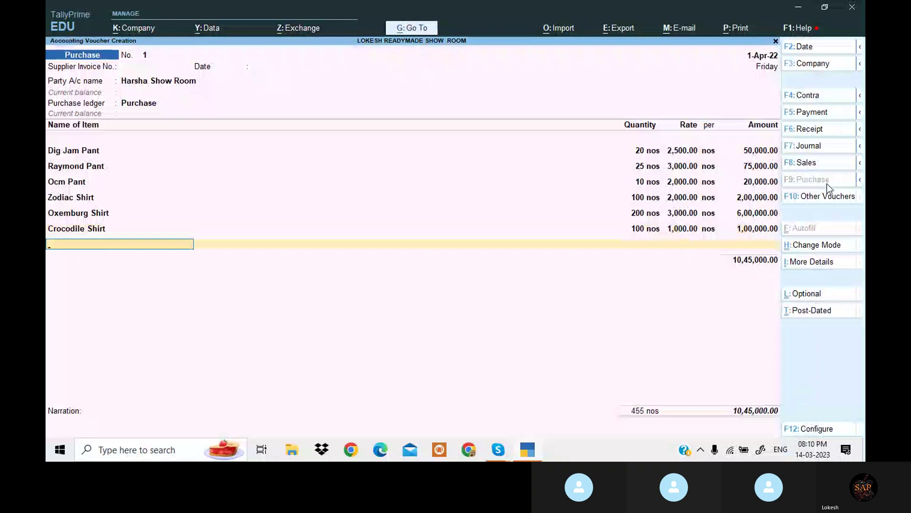
# Add Bata Shoes to the purchase voucher with 200 bx at a rate of 1,000 and tracking number Not Applicable
pyautogui.write('b')
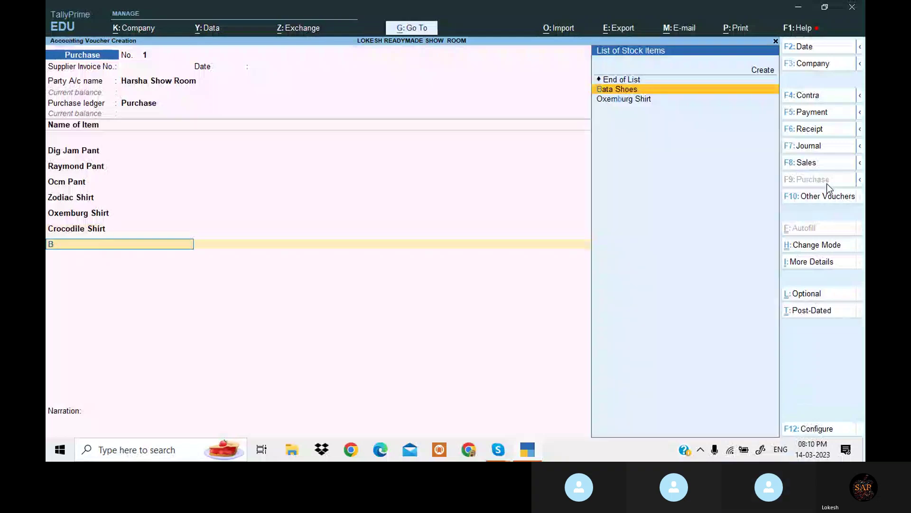
pyautogui.press('Return')
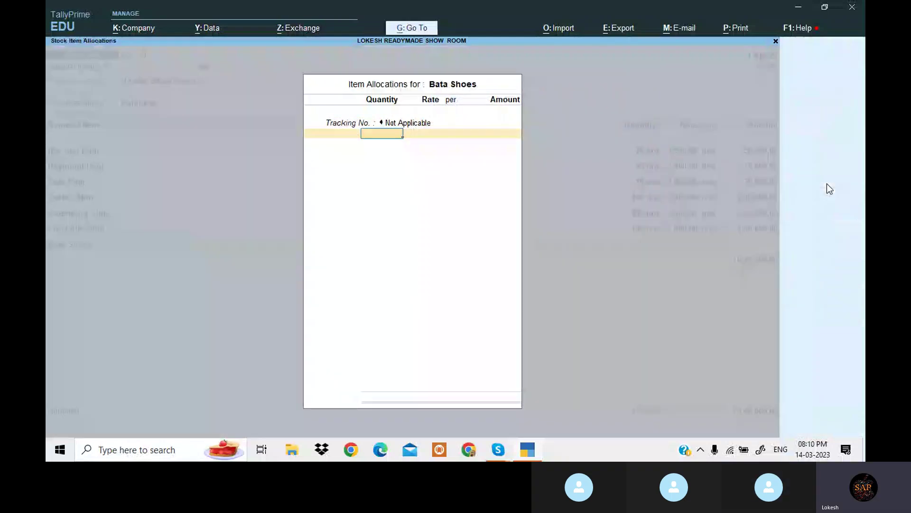
pyautogui.write('200')
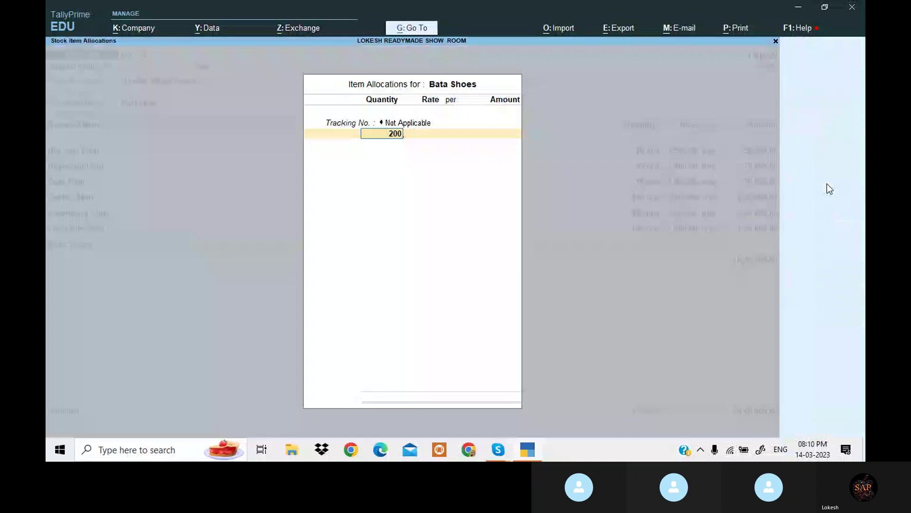
pyautogui.press('Return')
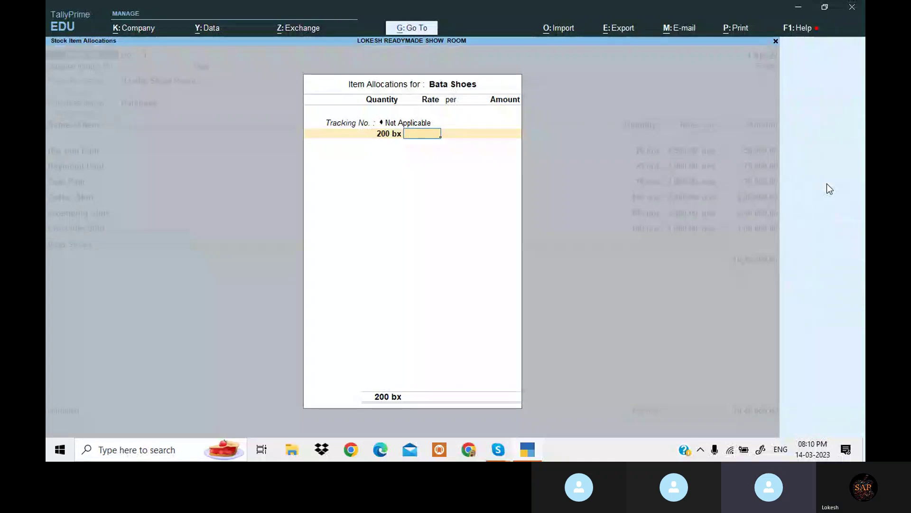
pyautogui.write('1000')
pyautogui.press('Return')
pyautogui.press('Return')
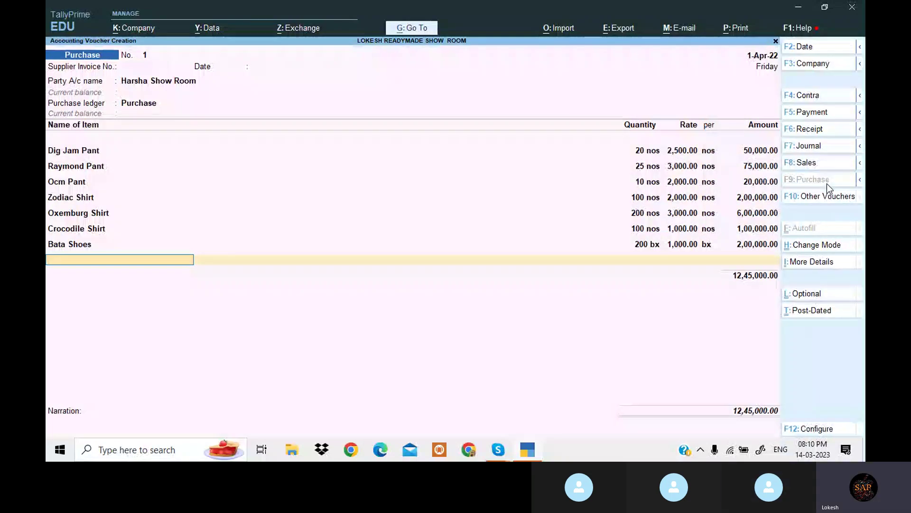
# Add Lotus Shoes to the purchase voucher with 100 bx at a rate of 2,500 and tracking number Not Applicable
pyautogui.write('L')
pyautogui.press('Return')
pyautogui.press('Return')
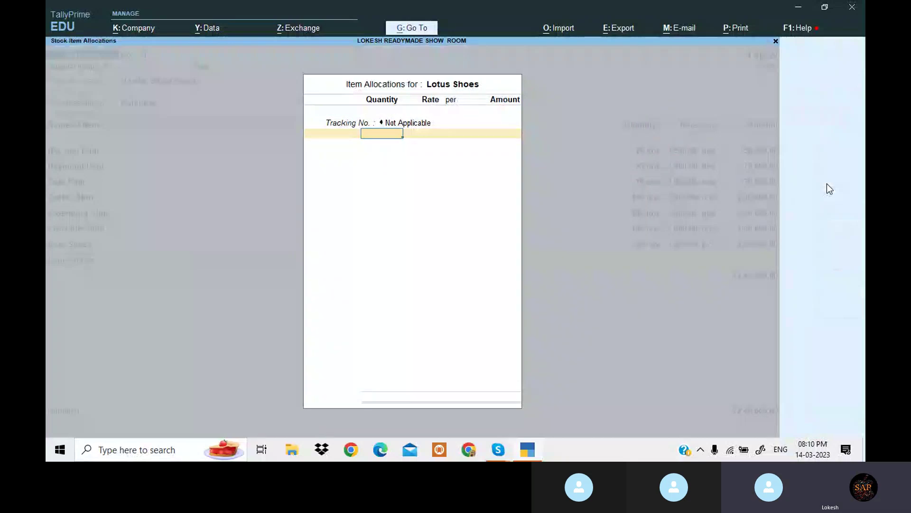
pyautogui.write('100')
pyautogui.press('Return')
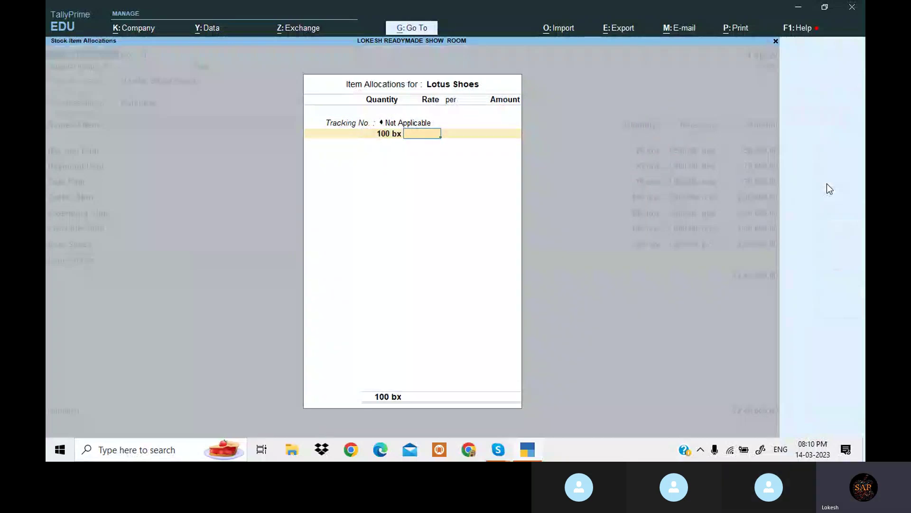
pyautogui.write('2500')
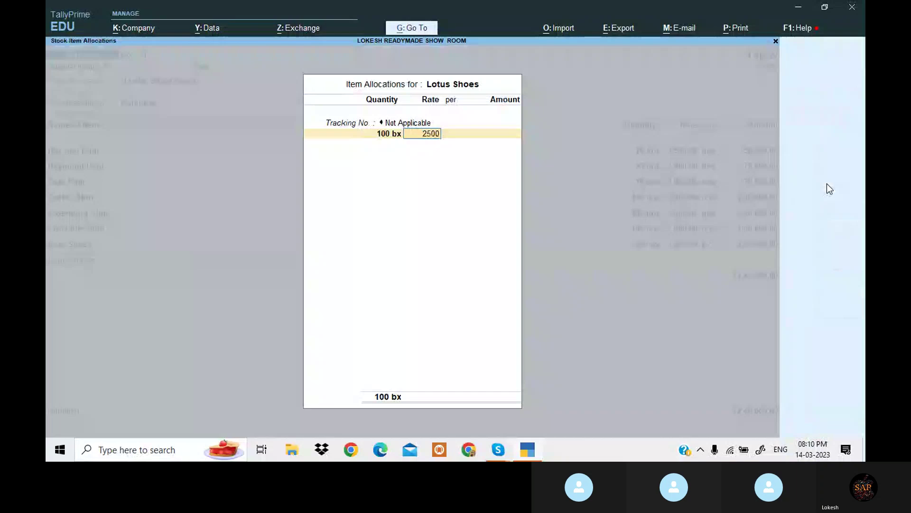
pyautogui.press('Return')
pyautogui.press('Return')
pyautogui.press('Return')
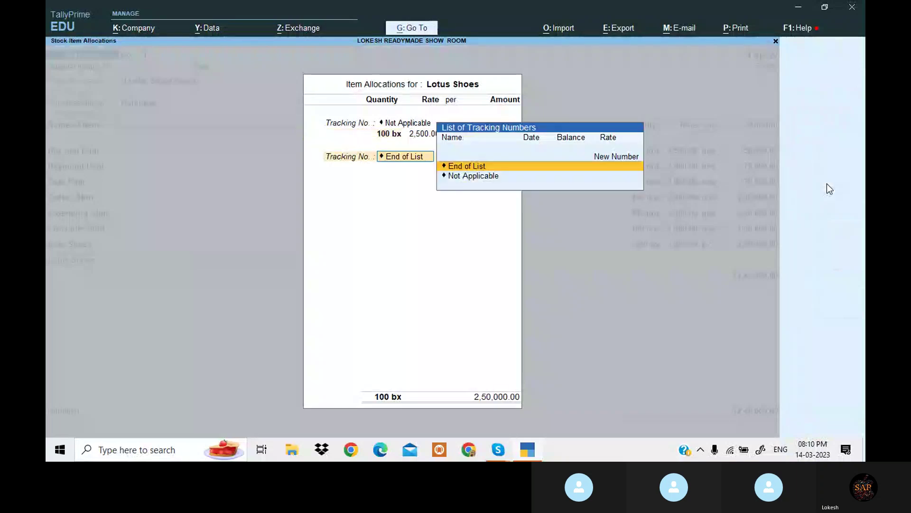
pyautogui.press('Return')
# Add Nike Shoes to the purchase voucher with 200 bx at a rate of 1,000 and tracking number Not Applicable
pyautogui.press('Return')
pyautogui.press('Return')
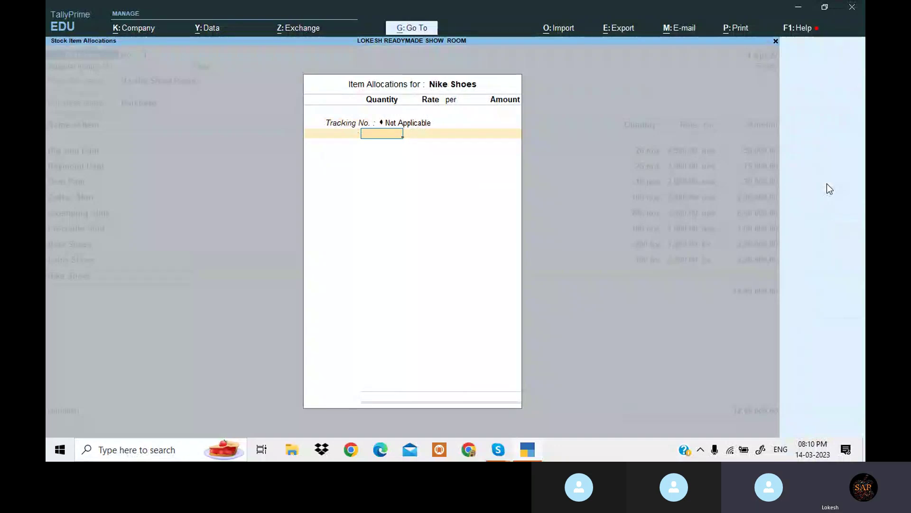
pyautogui.write('200')
pyautogui.press('Return')
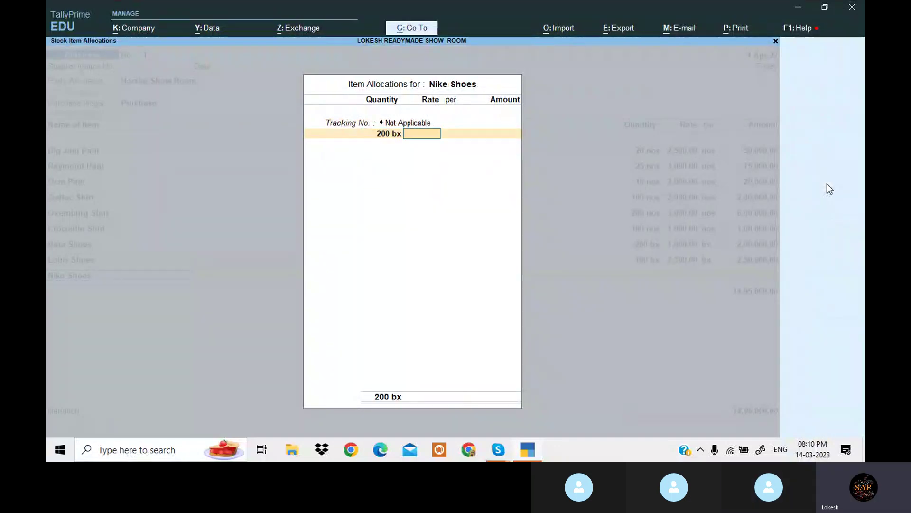
pyautogui.write('1000')
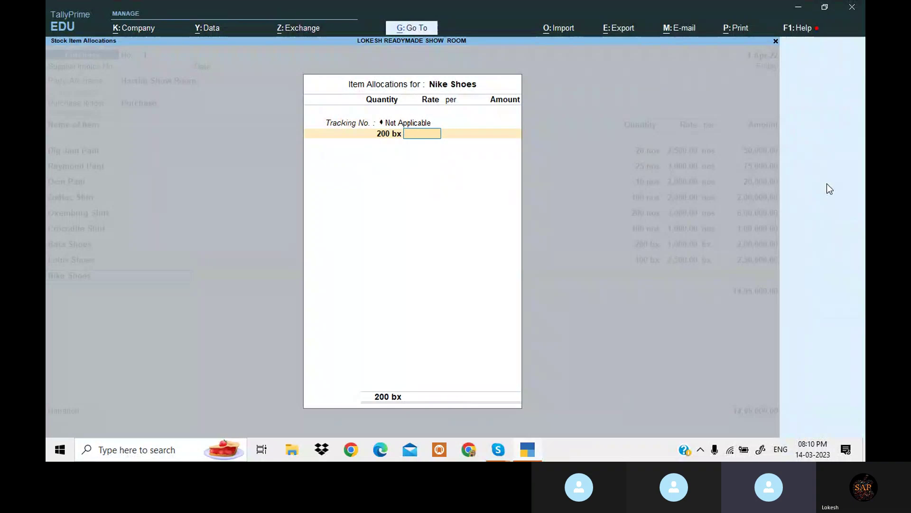
pyautogui.press('Return')
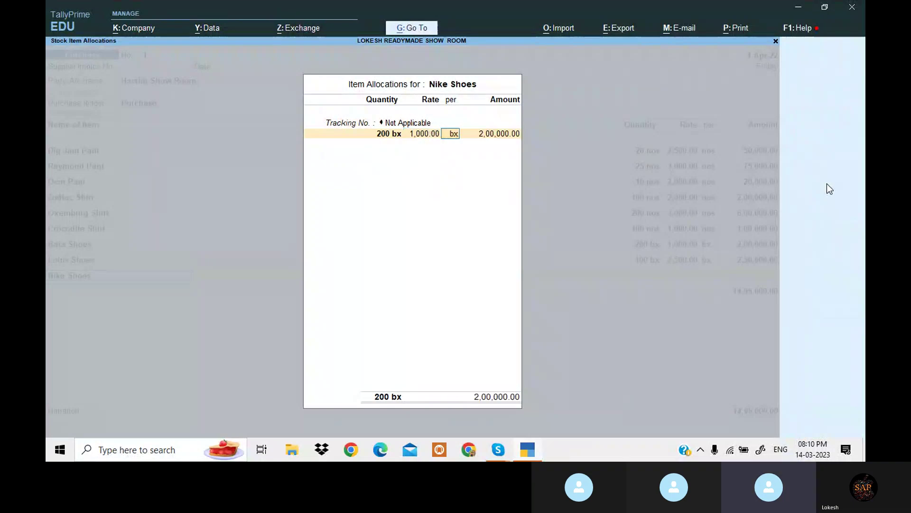
pyautogui.press('Return')
pyautogui.press('Return')
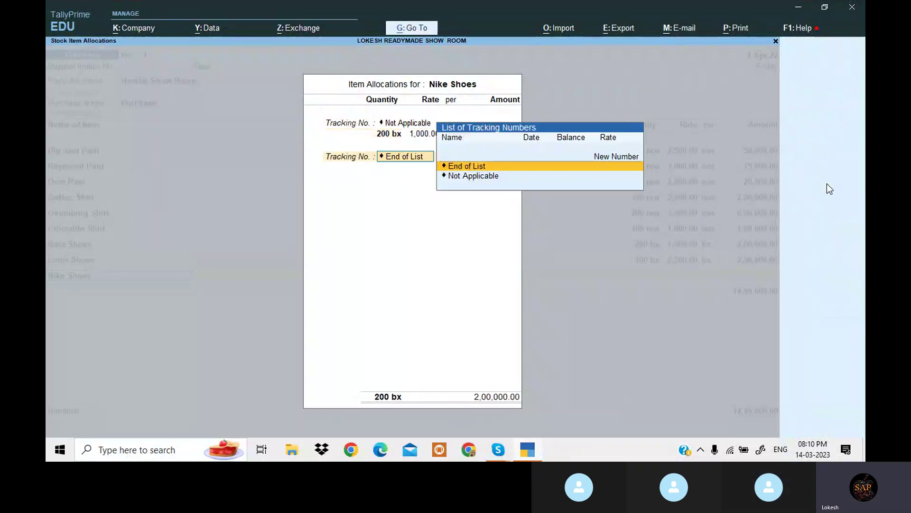
pyautogui.press('Return')
pyautogui.press('Return')
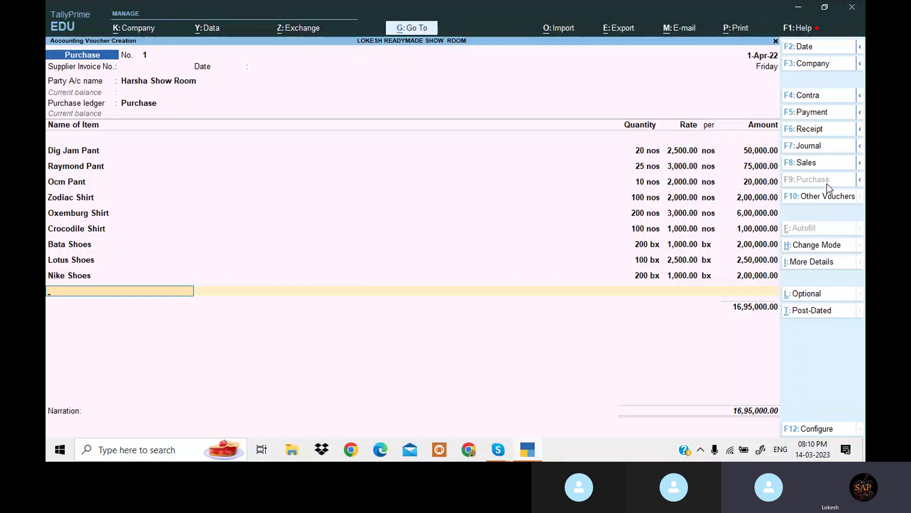
# End the item list without additional ledgers or a narration, and save the Harsha Show Room purchase voucher
pyautogui.press('Return')
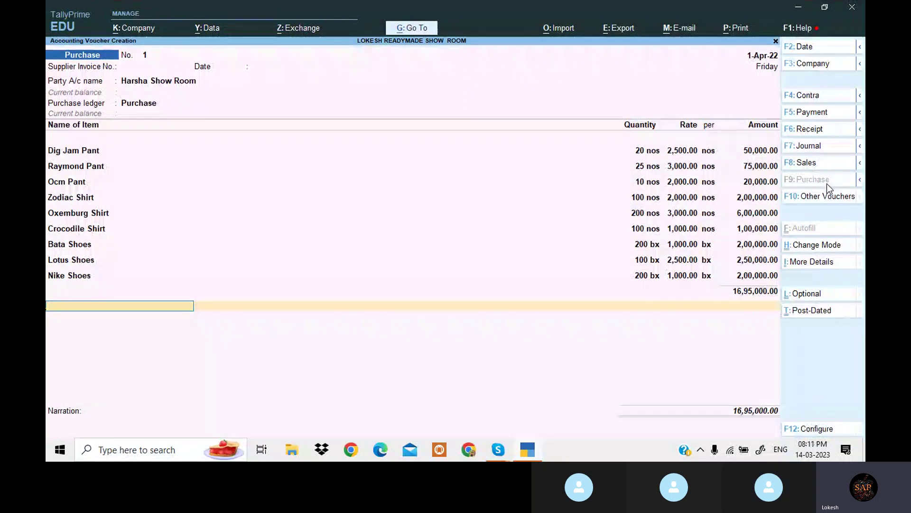
pyautogui.press('Return')
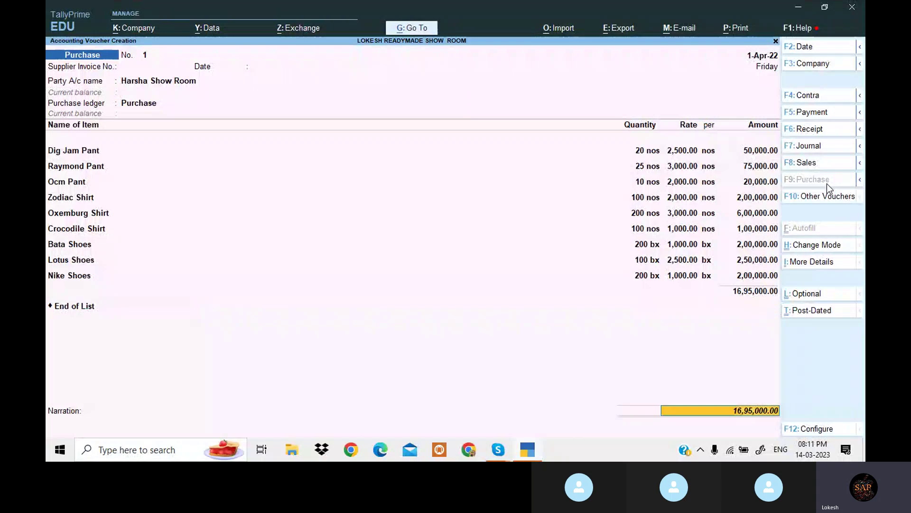
pyautogui.press('Return')
pyautogui.press('Return')
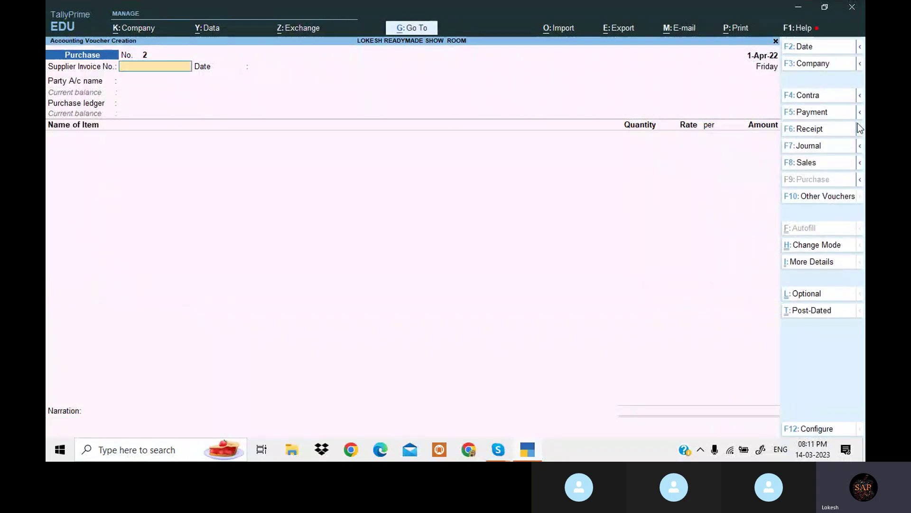
# Start a sales voucher for party Indian Traders, accept the default dispatch and party details, and use the Sales ledger
pyautogui.click(814, 165)
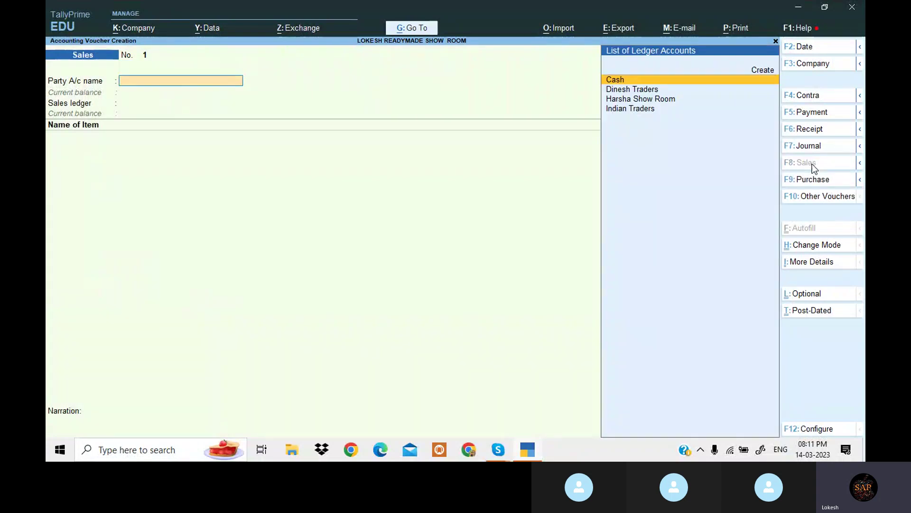
pyautogui.press('Down')
pyautogui.press('Down')
pyautogui.press('Down')
pyautogui.press('Return')
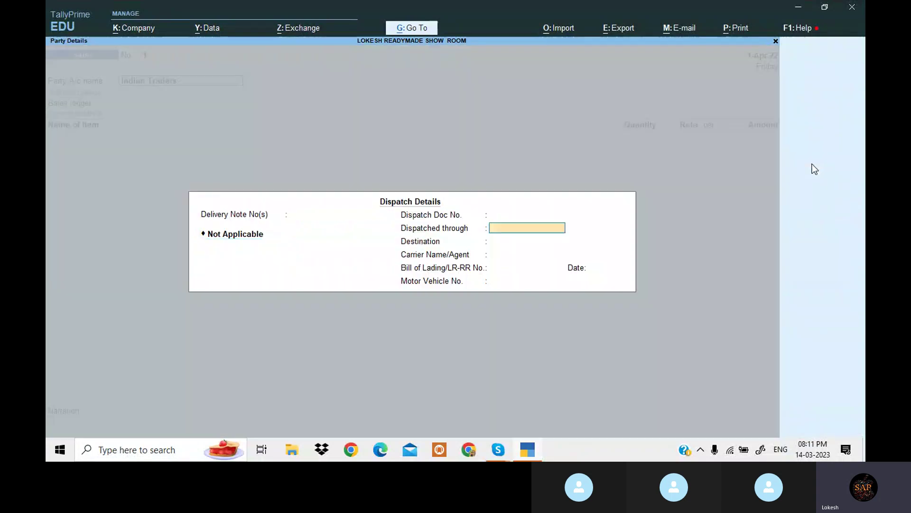
pyautogui.hotkey('ctrl', 'a')
pyautogui.hotkey('ctrl', 'a')
pyautogui.press('Return')
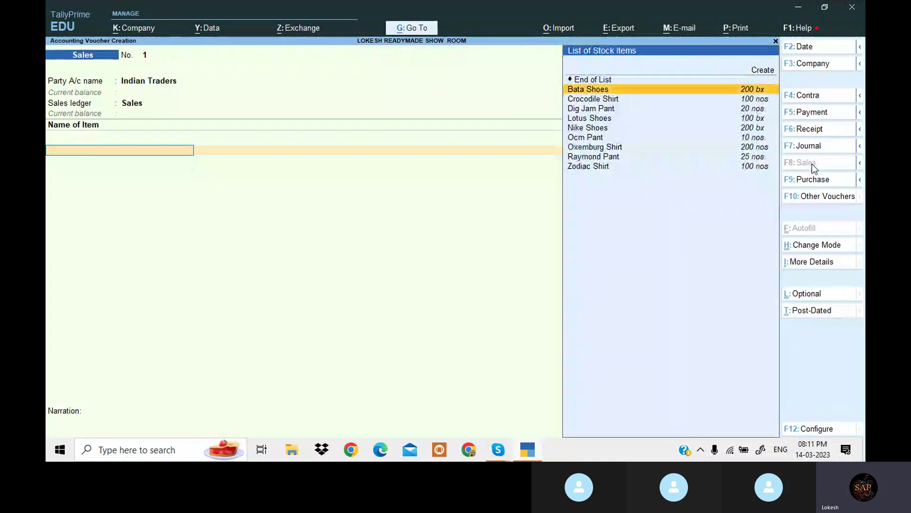
# Add Dig Jam Pant to the sales voucher with 10 nos at a rate of 3,000 and tracking number Not Applicable
pyautogui.write('G')
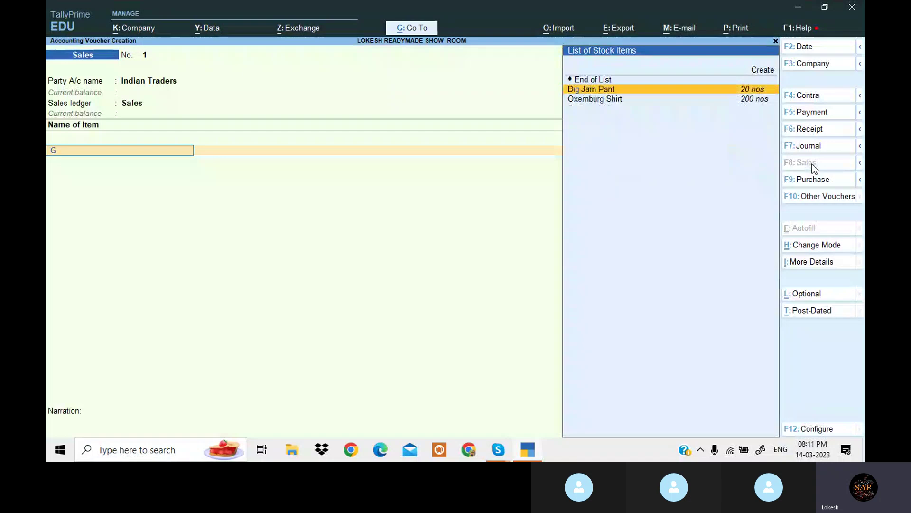
pyautogui.press('Return')
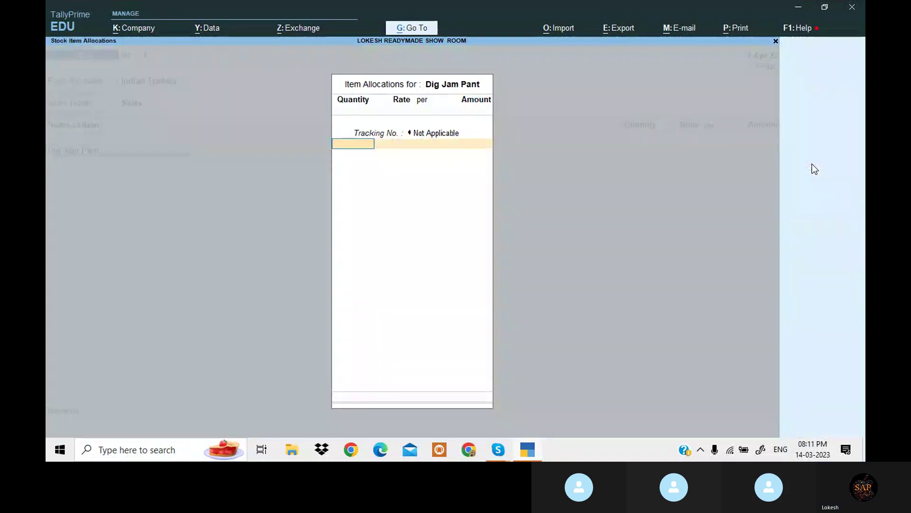
pyautogui.write('10')
pyautogui.press('Return')
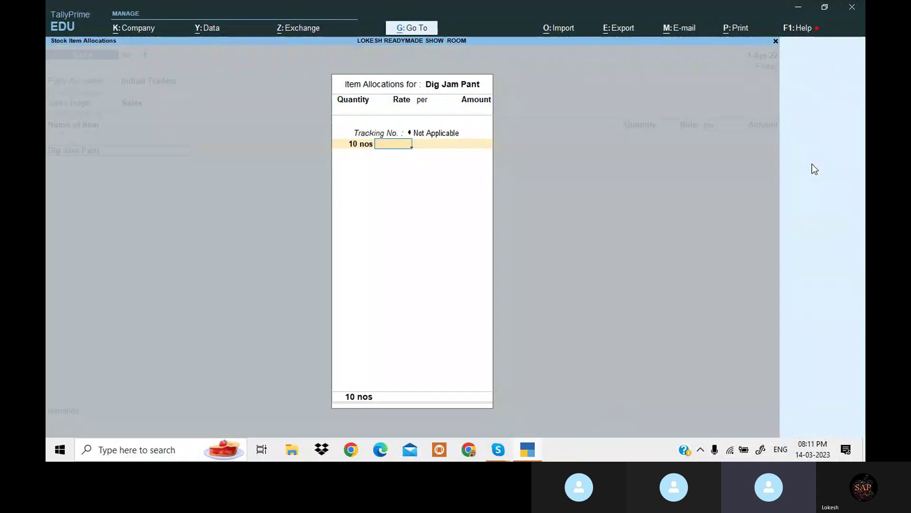
pyautogui.write('000.00')
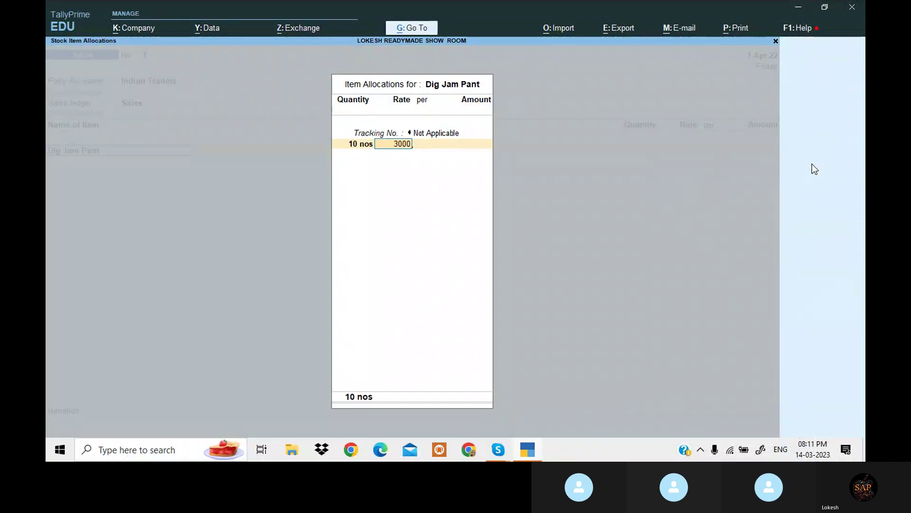
pyautogui.press('Return')
pyautogui.press('Return')
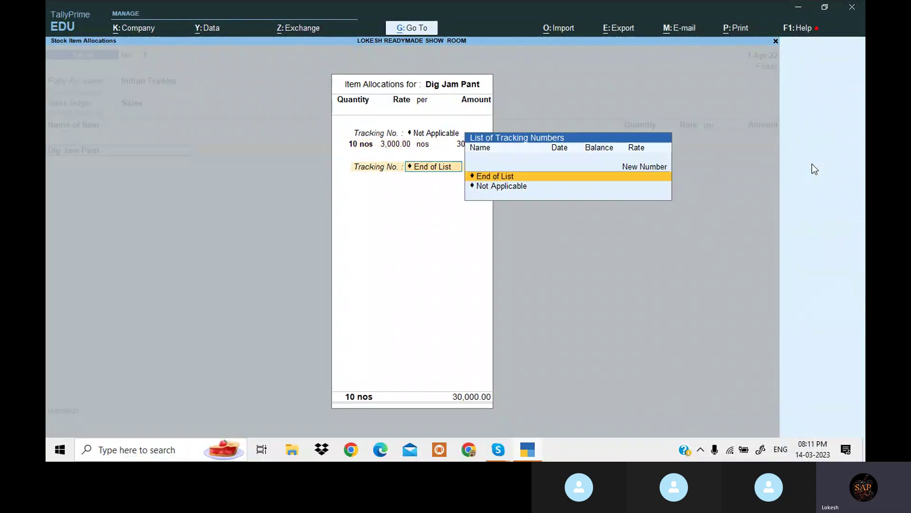
pyautogui.press('Return')
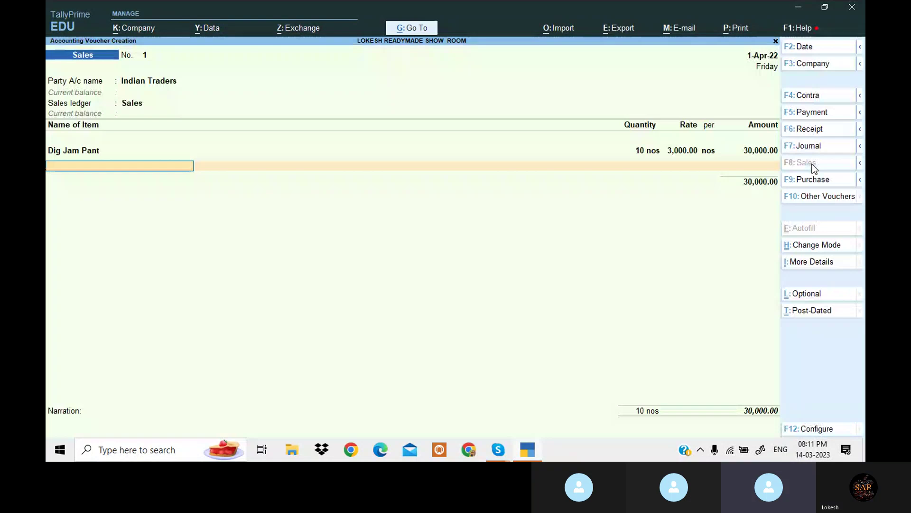
# Add Zodiac Shirt to the sales voucher with 100 nos at a rate of 2,500 and tracking number Not Applicable
pyautogui.write('Z')
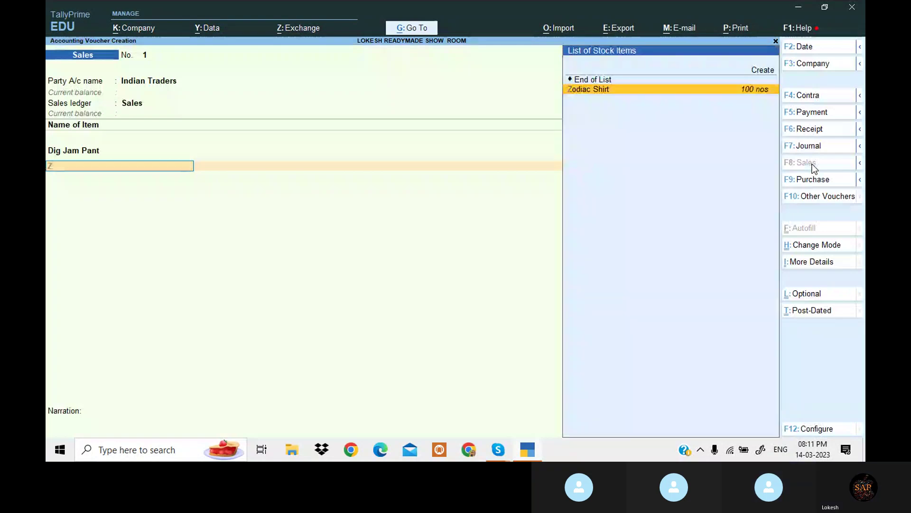
pyautogui.press('Return')
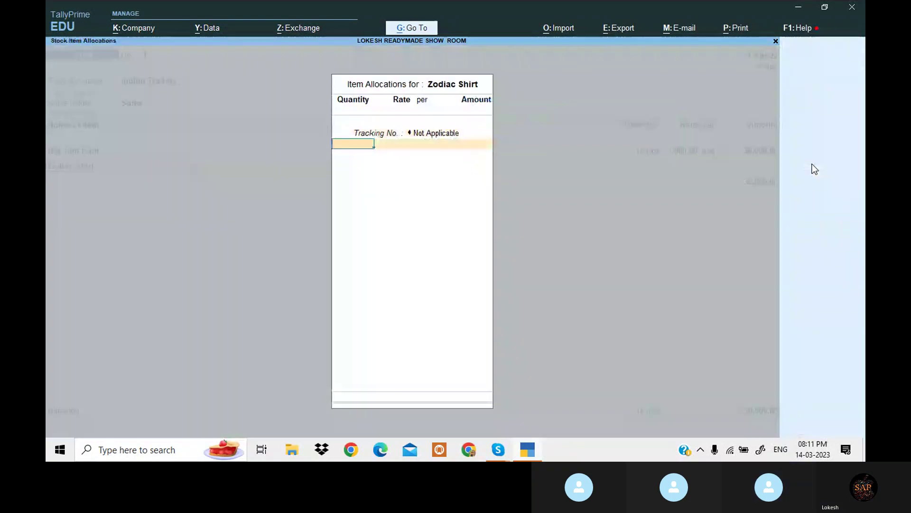
pyautogui.write('100')
pyautogui.press('Return')
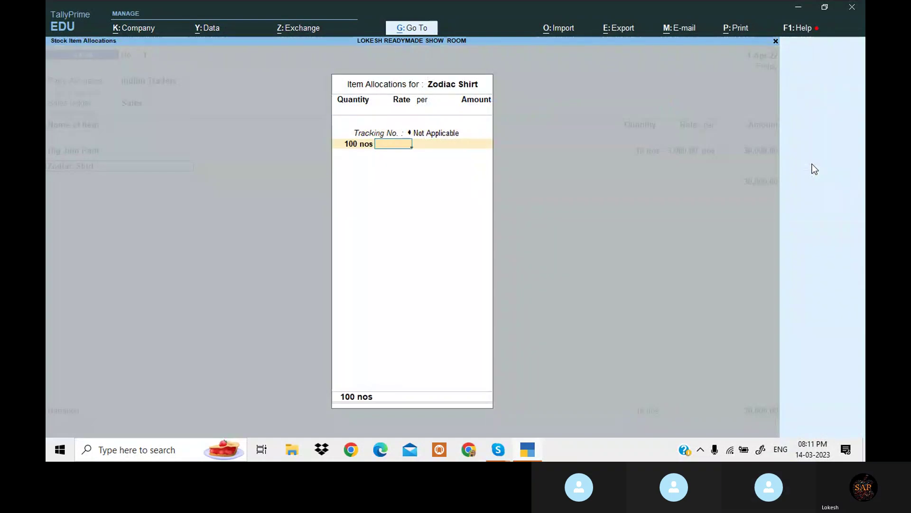
pyautogui.write('2,500')
pyautogui.press('Return')
pyautogui.press('Return')
pyautogui.press('Return')
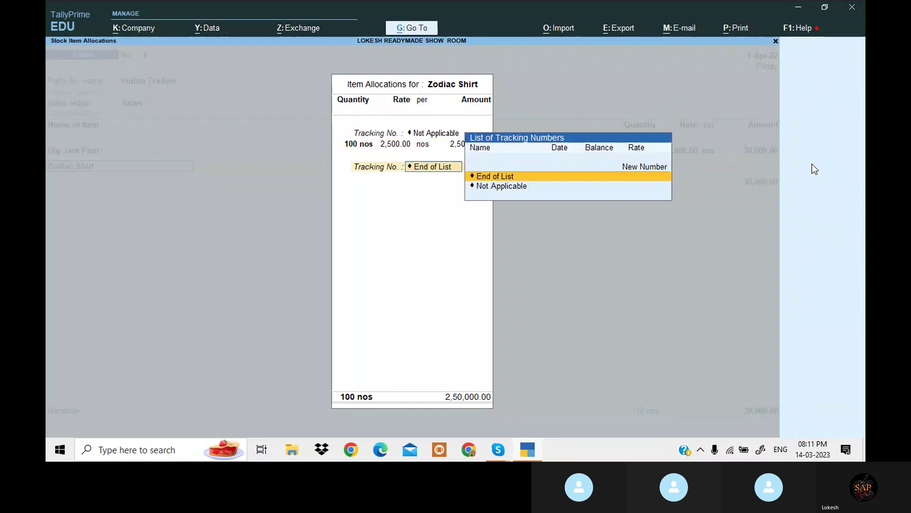
pyautogui.press('Return')
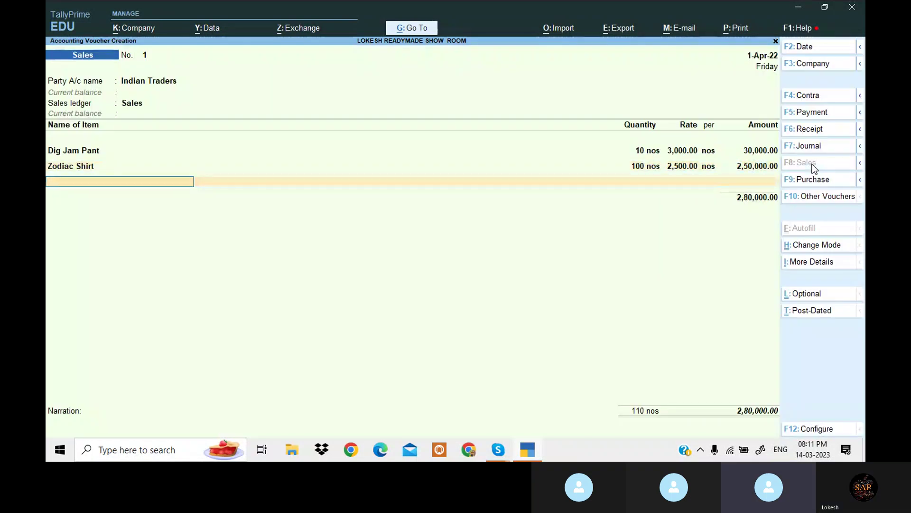
# Add Oxemburg Shirt to the sales voucher with 200 nos at a rate of 3,200 and tracking number Not Applicable
pyautogui.write('O')
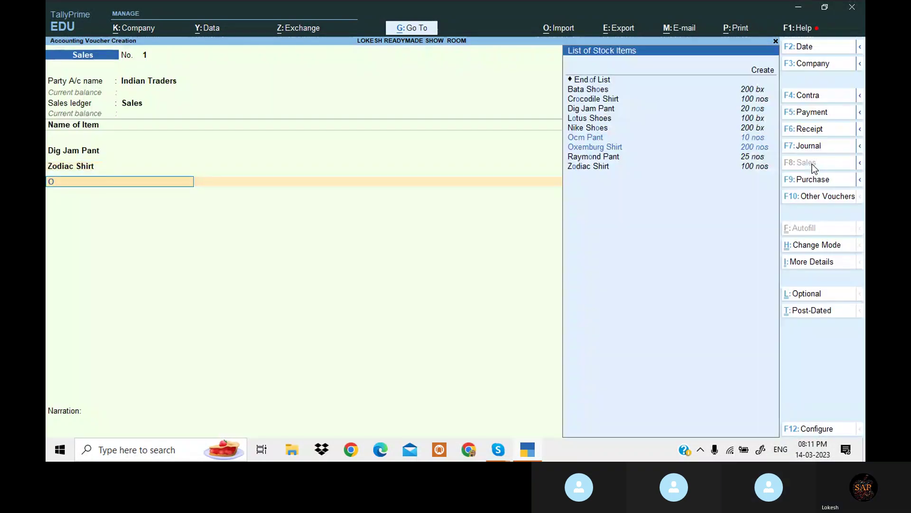
pyautogui.write('x')
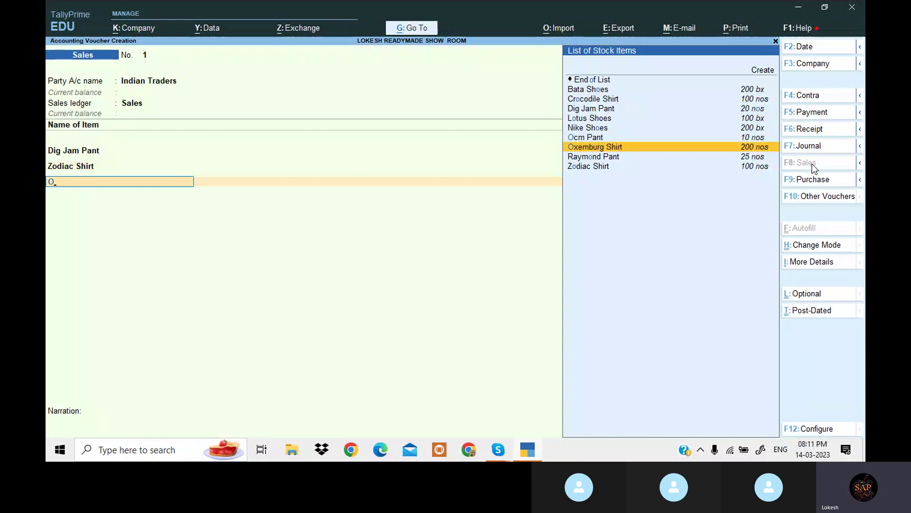
pyautogui.press('Return')
pyautogui.write('200')
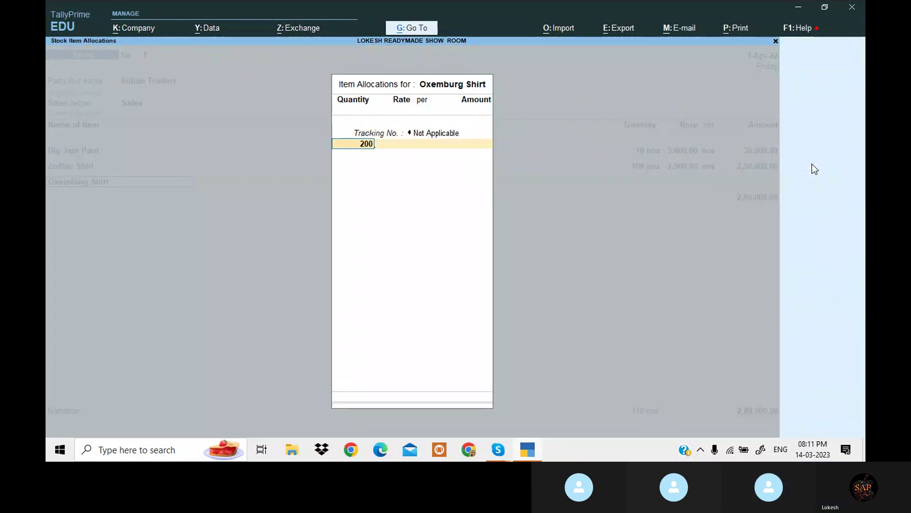
pyautogui.press('Return')
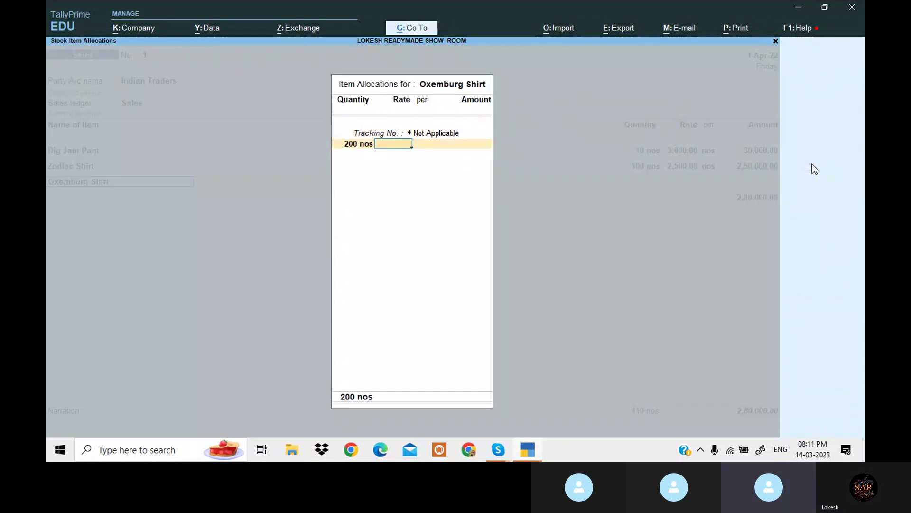
pyautogui.write('3200')
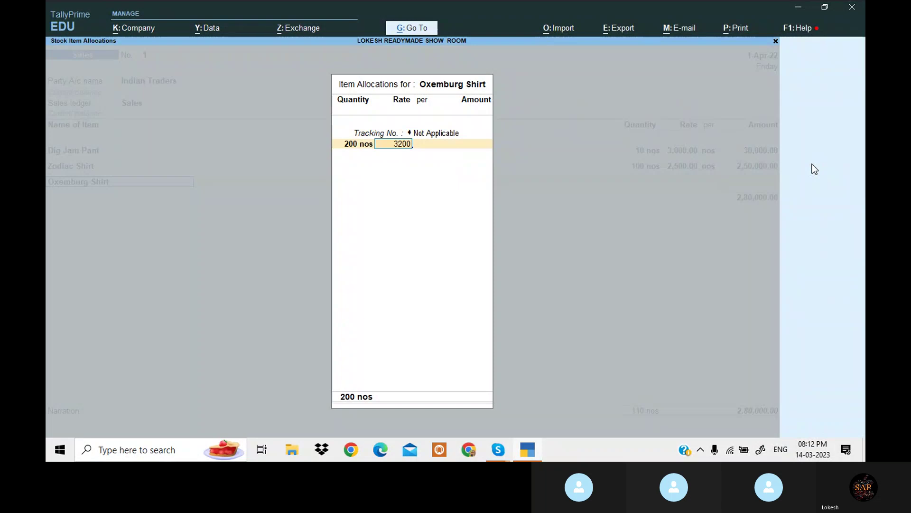
pyautogui.press('Return')
pyautogui.press('Return')
pyautogui.press('Return')
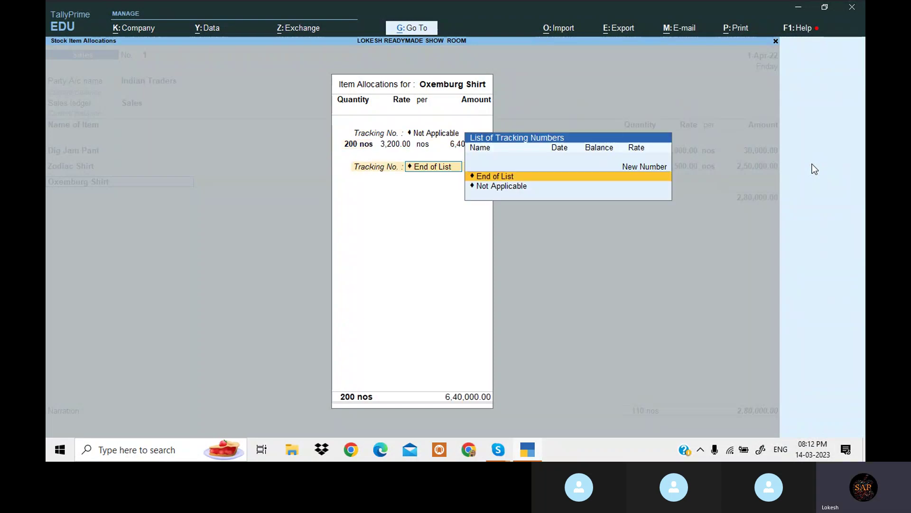
pyautogui.press('Return')
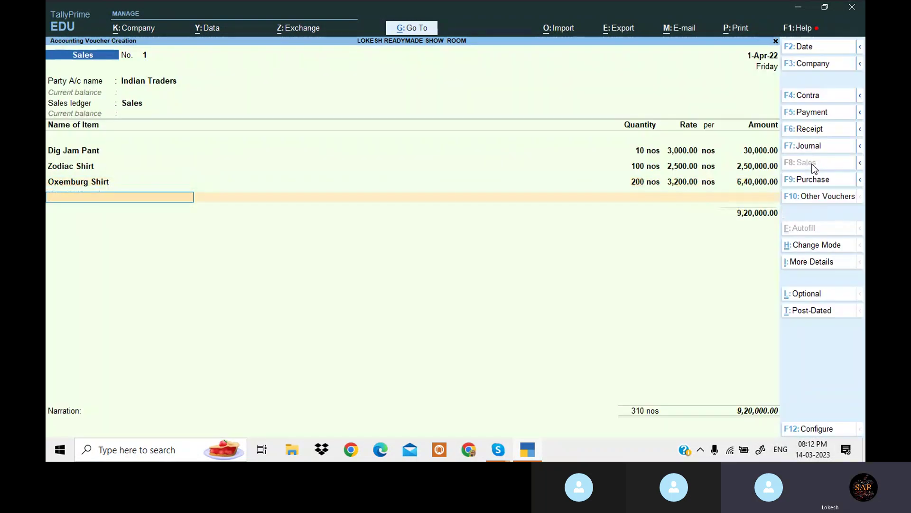
# Add Bata Shoes to the sales voucher with 150 bx at a rate of 2,200 and tracking number Not Applicable
pyautogui.write('B')
pyautogui.press('Return')
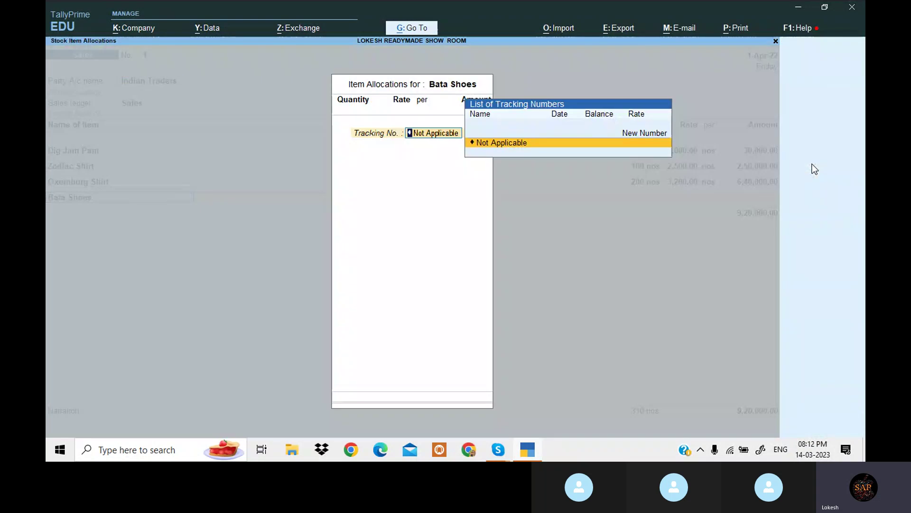
pyautogui.press('Return')
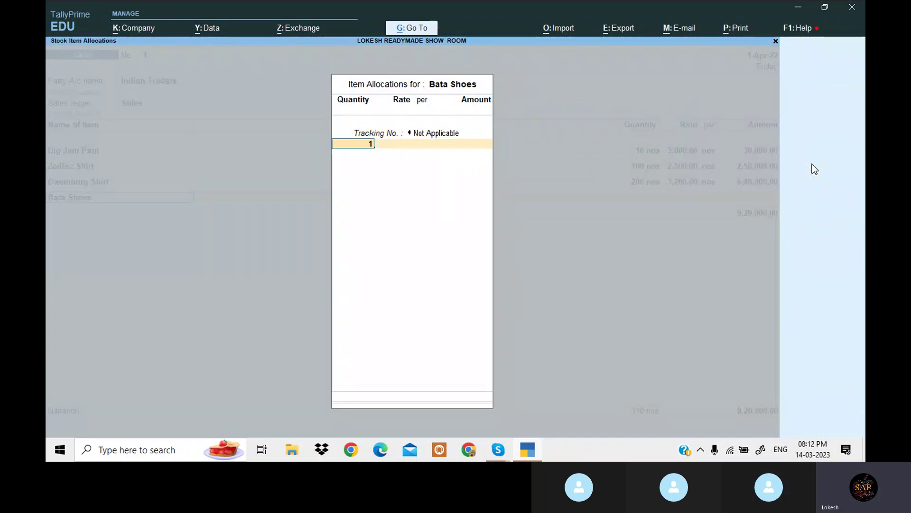
pyautogui.write('150')
pyautogui.press('Return')
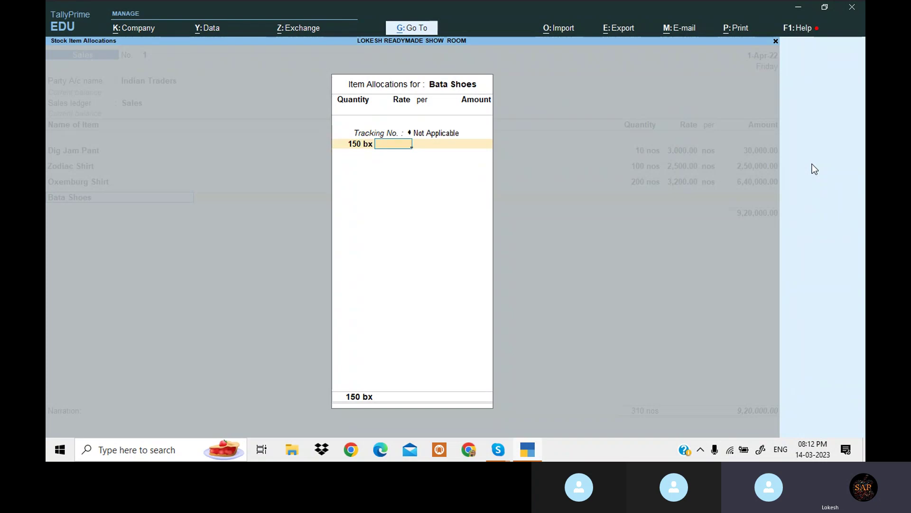
pyautogui.write('2200')
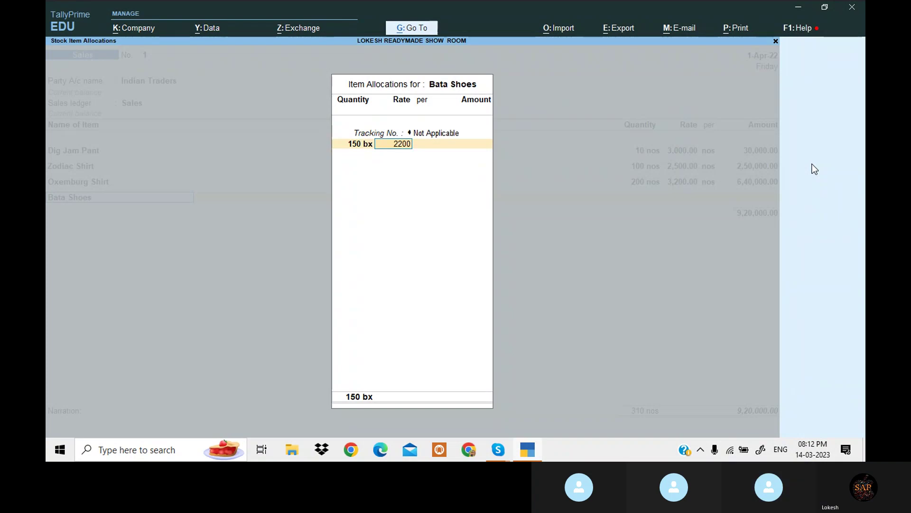
pyautogui.press('Return')
pyautogui.press('Return')
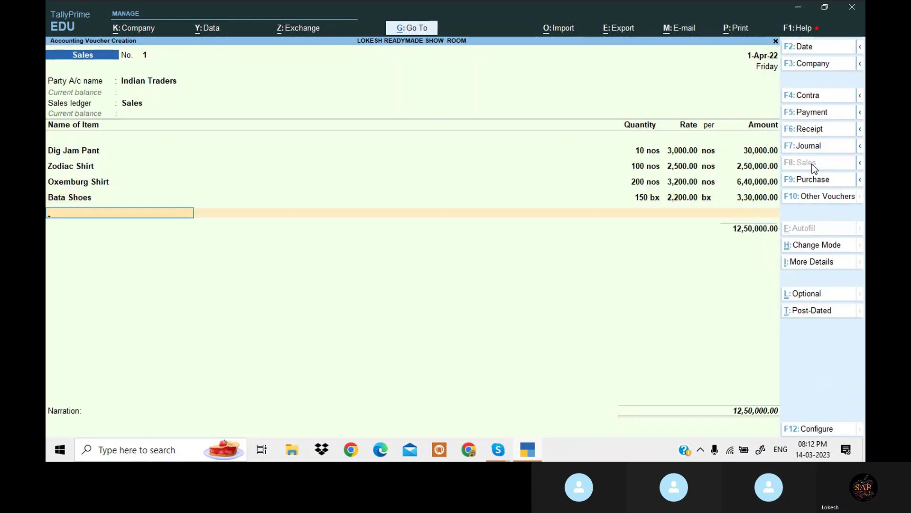
# Add Nike Shoes to the sales voucher with 180 bx at a rate of 1,200 and tracking number Not Applicable
pyautogui.press('Down')
pyautogui.press('Down')
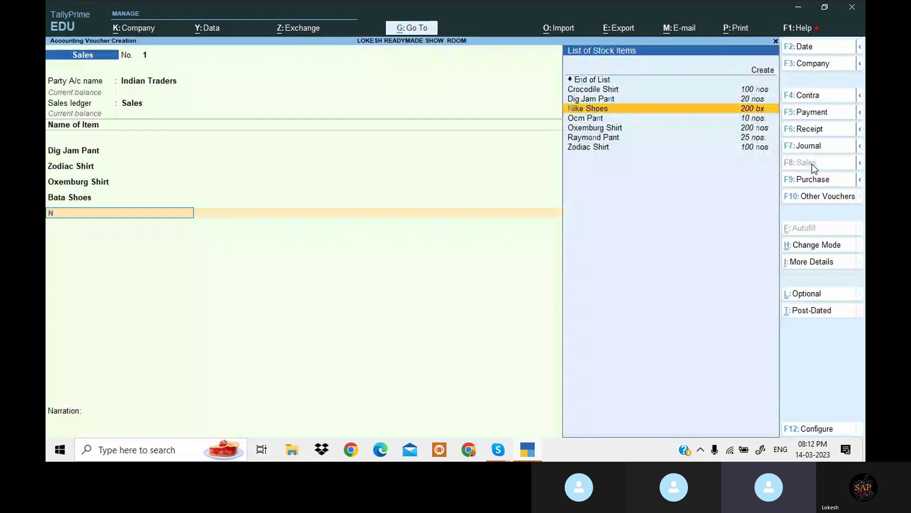
pyautogui.press('Return')
pyautogui.press('Return')
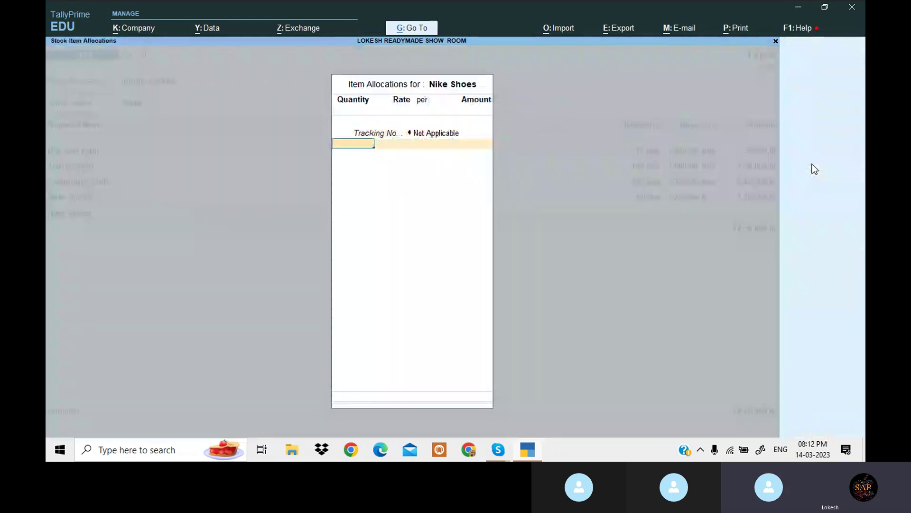
pyautogui.write('180')
pyautogui.press('Return')
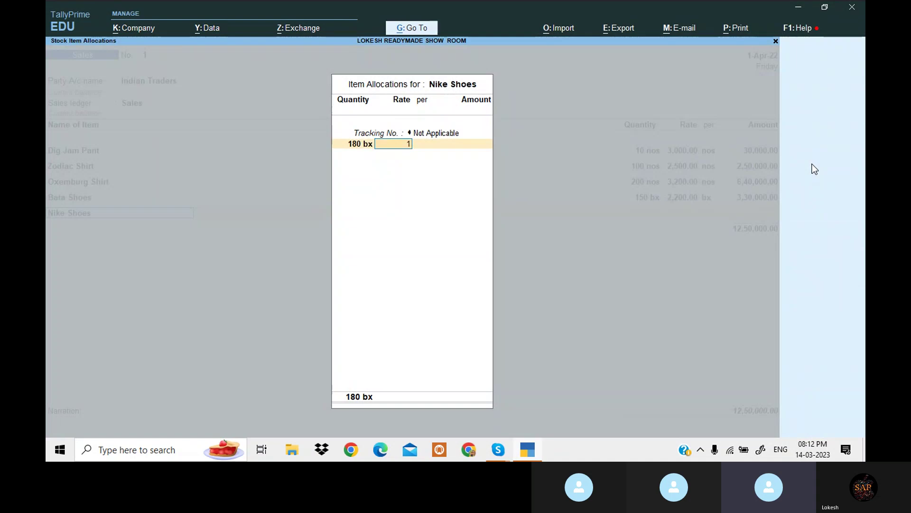
pyautogui.write('200')
pyautogui.press('Return')
pyautogui.press('Return')
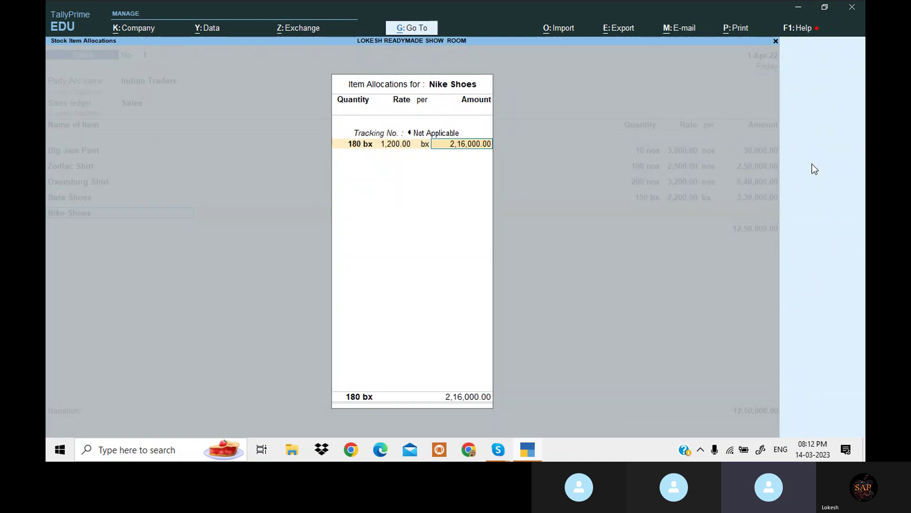
pyautogui.press('Return')
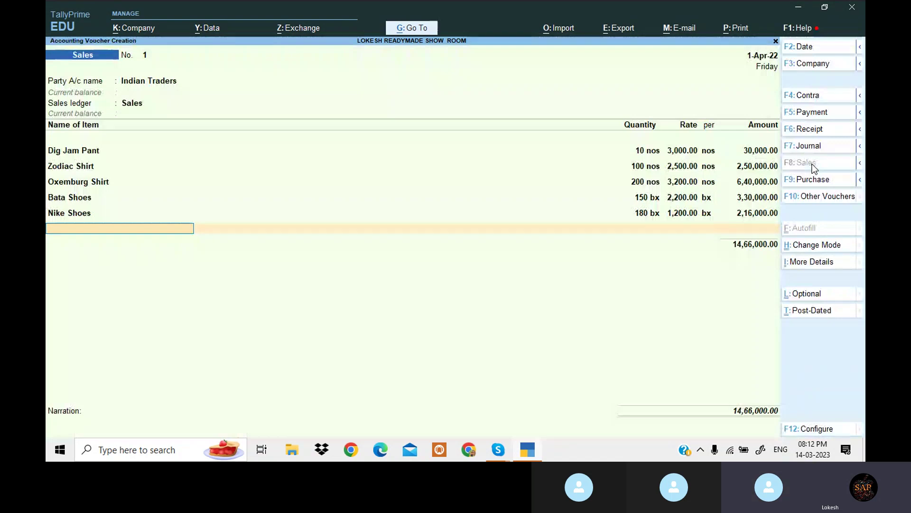
# End the item list without additional ledgers or a narration, and save the Indian Traders sales voucher
pyautogui.press('Return')
pyautogui.press('Return')
pyautogui.press('Return')
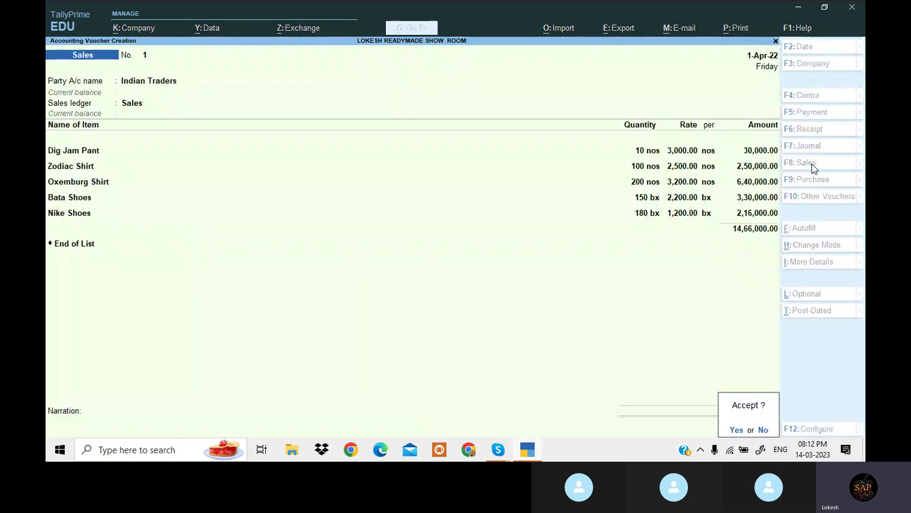
pyautogui.press('Return')
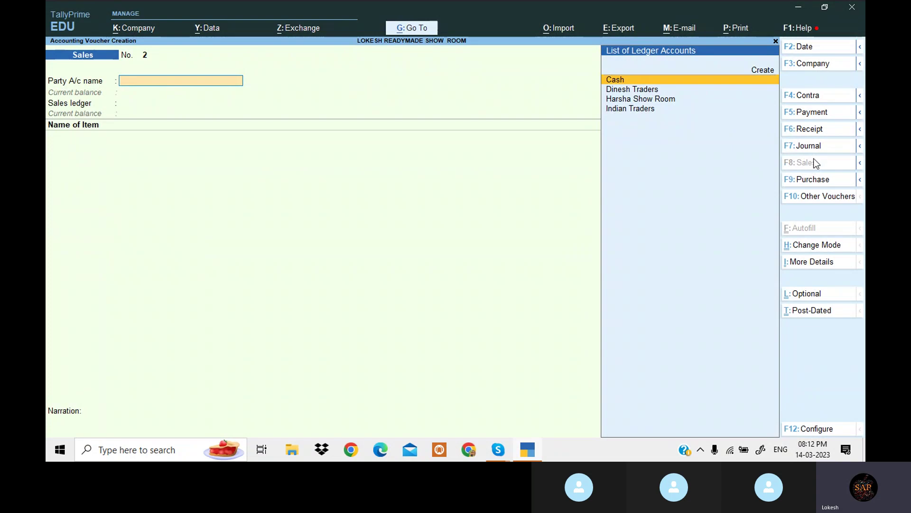
# Start a receipt voucher and credit Indian Traders with 5,00,000
pyautogui.click(820, 130)
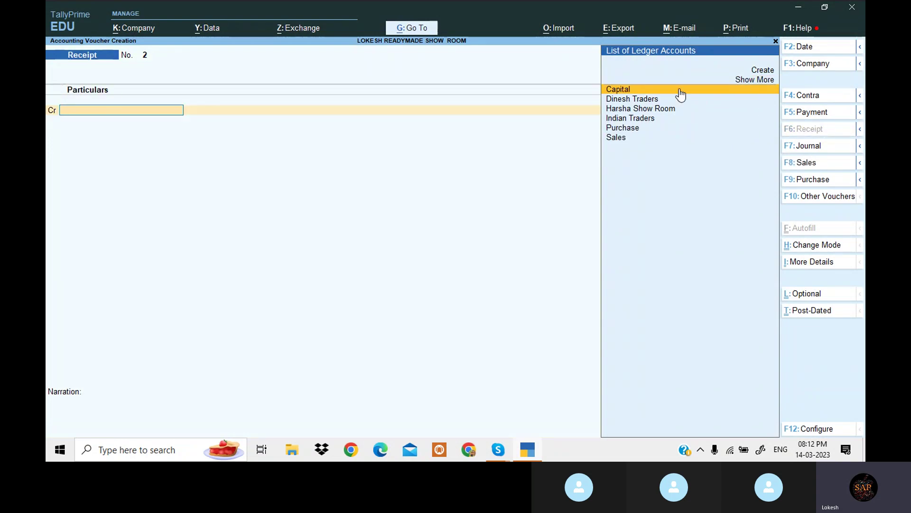
pyautogui.write('In')
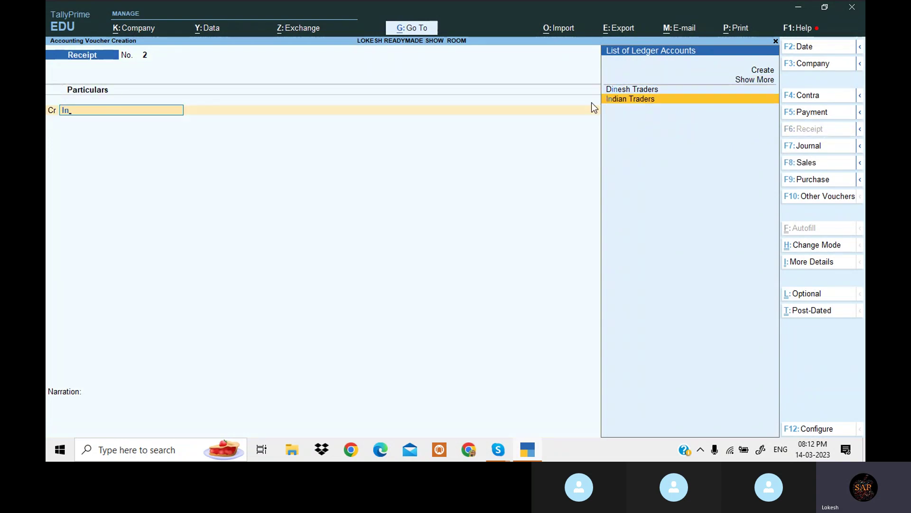
pyautogui.press('Return')
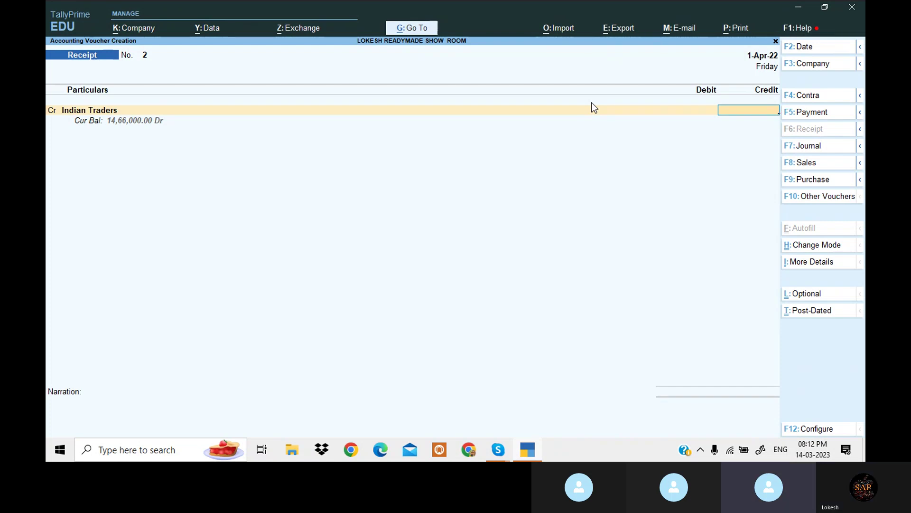
pyautogui.write('80000')
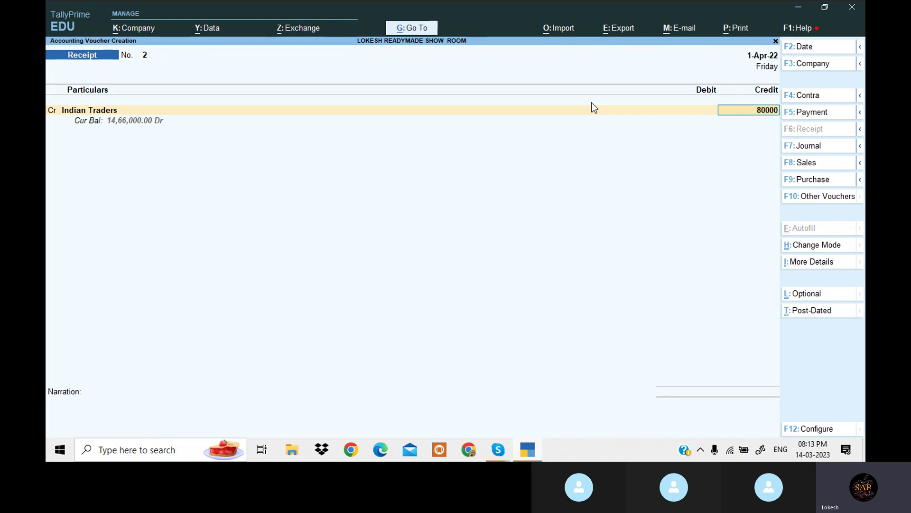
pyautogui.press('BackSpace')
pyautogui.press('BackSpace')
pyautogui.press('BackSpace')
pyautogui.press('BackSpace')
pyautogui.write('5,00,000')
pyautogui.press('Return')
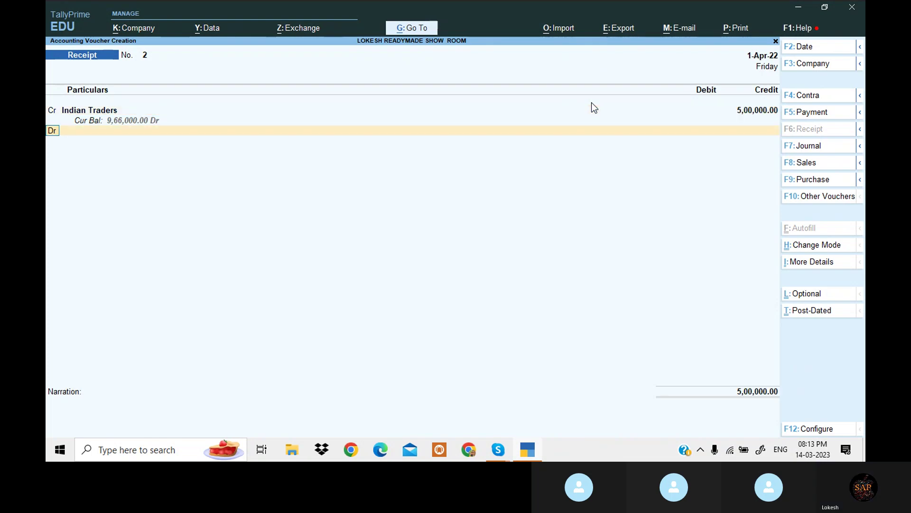
# Debit Cash with 5,00,000 in the receipt voucher and save it without a narration
pyautogui.press('Return')
pyautogui.press('Down')
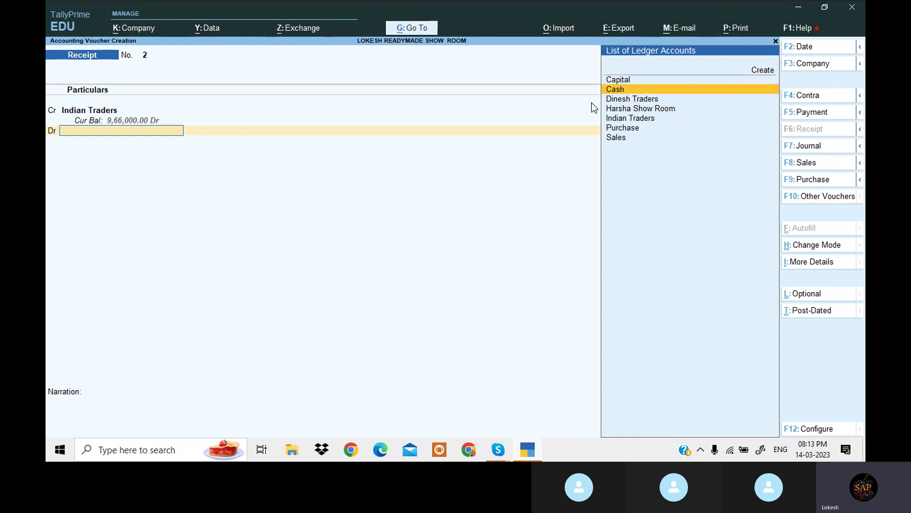
pyautogui.press('Return')
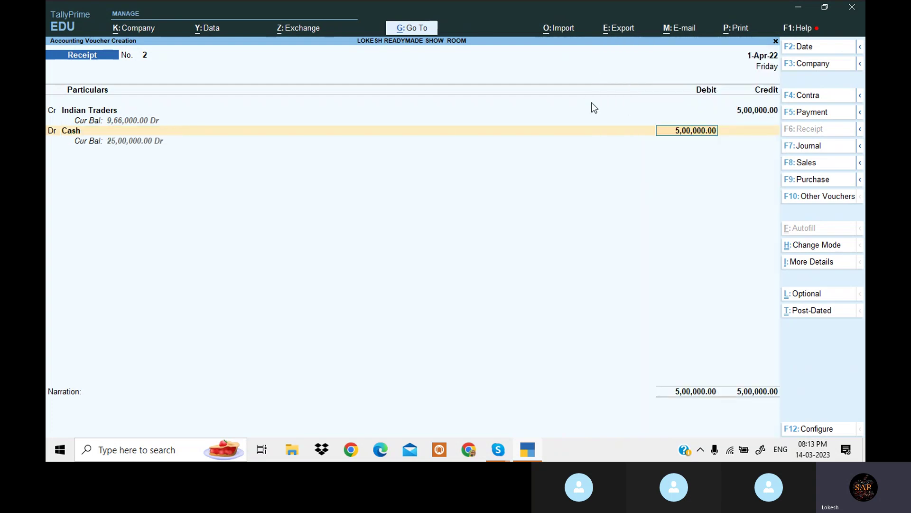
pyautogui.press('Return')
pyautogui.press('Return')
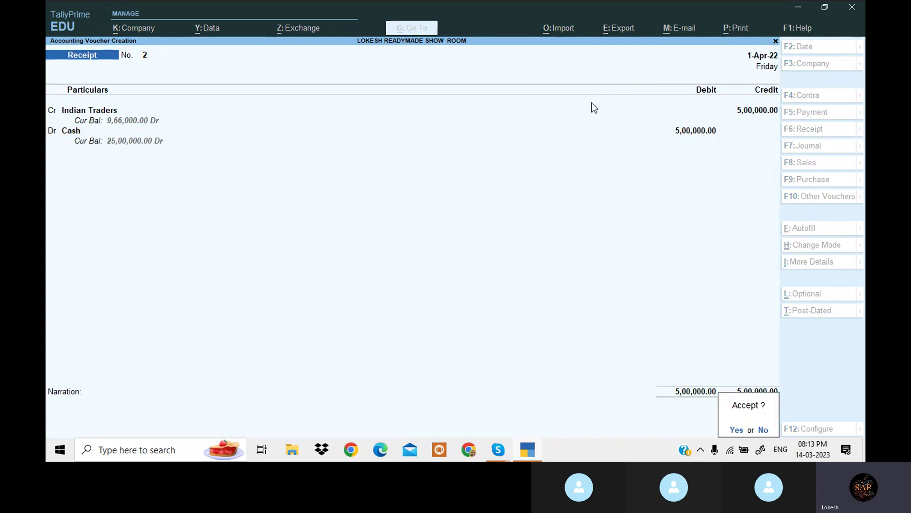
pyautogui.press('Return')
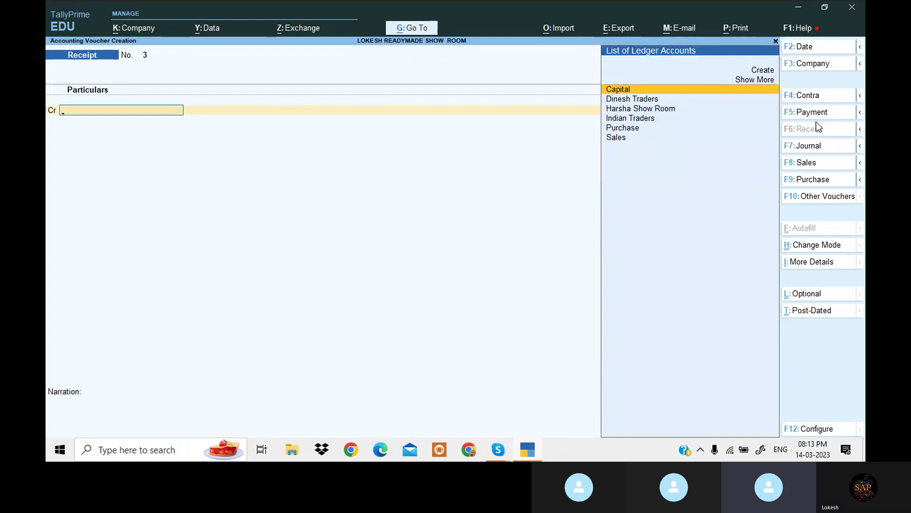
# Start a payment voucher and debit Harsha Show Room with 8,00,000
pyautogui.click(828, 116)
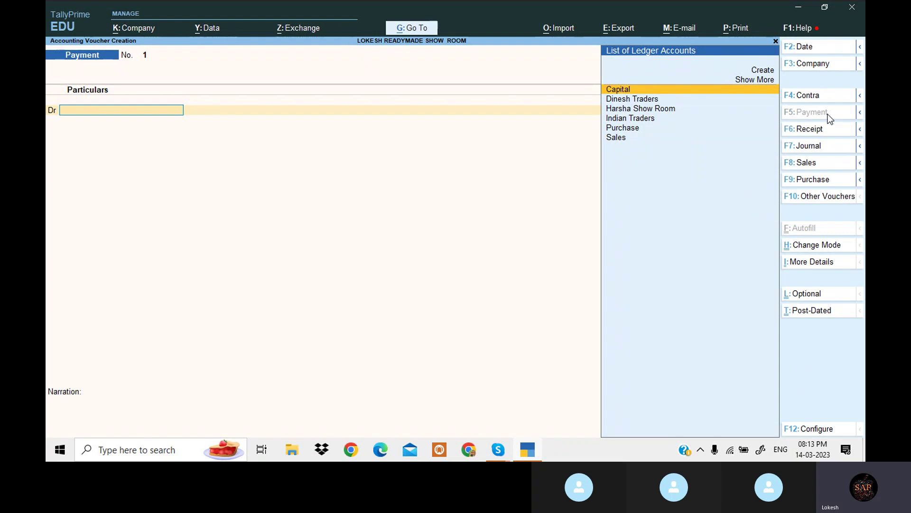
pyautogui.press('Down')
pyautogui.press('Down')
pyautogui.press('Return')
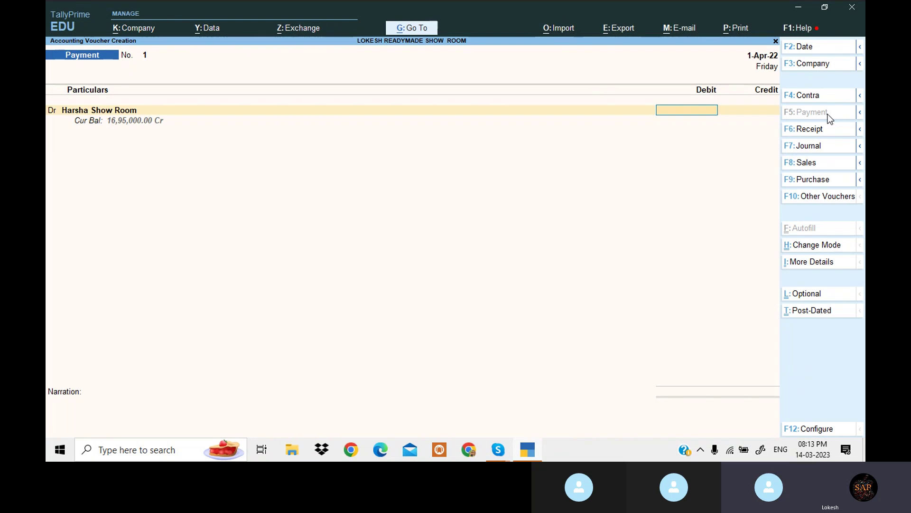
pyautogui.write('8,00,000')
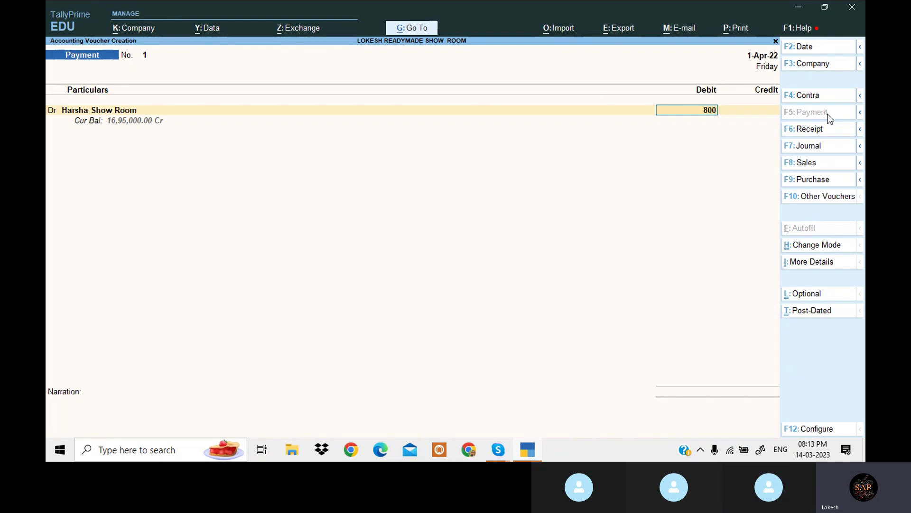
pyautogui.press('Return')
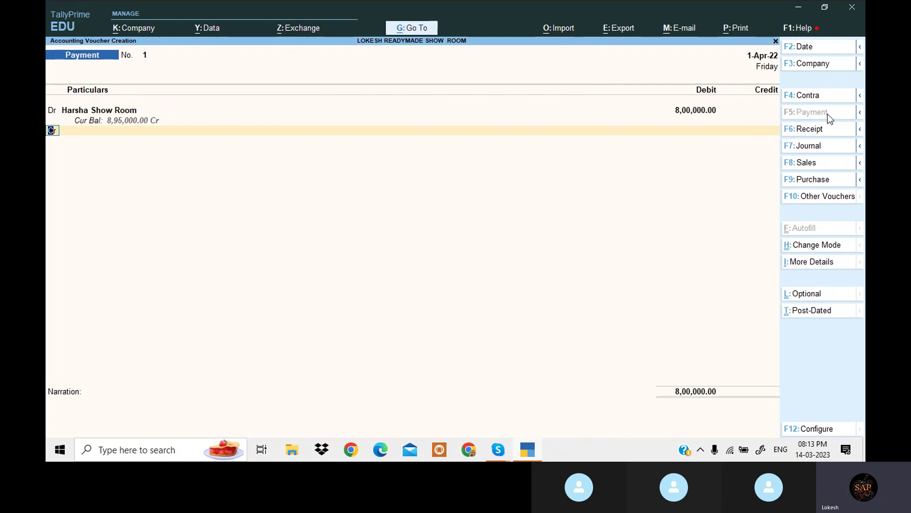
# Credit Cash with 8,00,000 in the payment voucher and save it without a narration
pyautogui.press('Return')
pyautogui.press('Down')
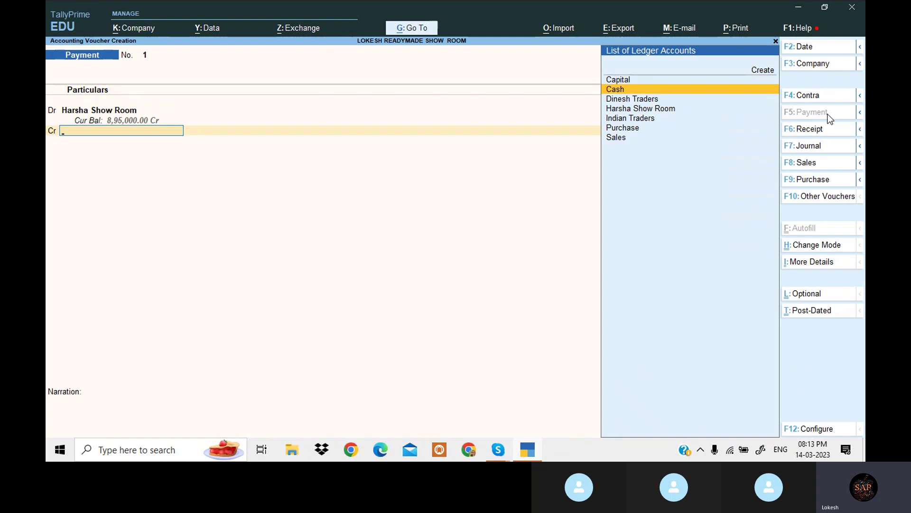
pyautogui.press('Return')
pyautogui.press('Return')
pyautogui.press('Return')
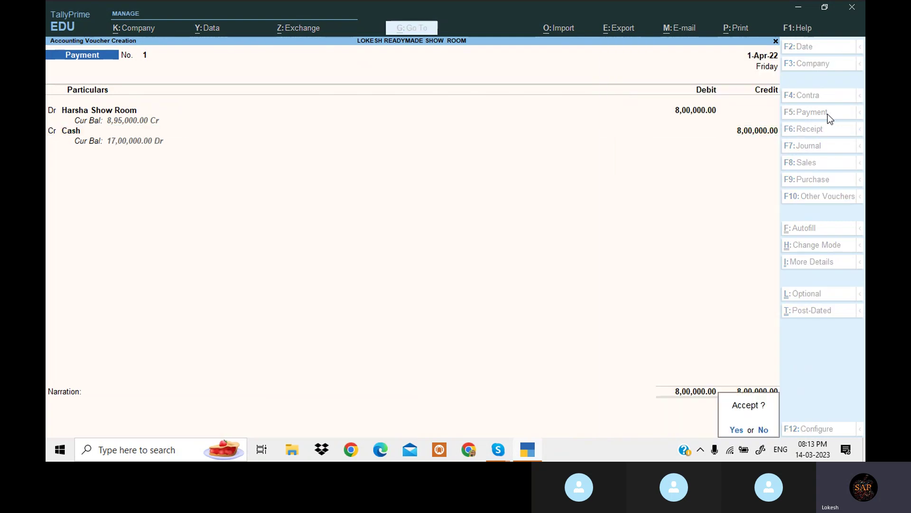
pyautogui.press('Return')
# Start a sales voucher for Dinesh Traders with the Sales ledger, keeping the default dispatch and party details
pyautogui.click(821, 163)
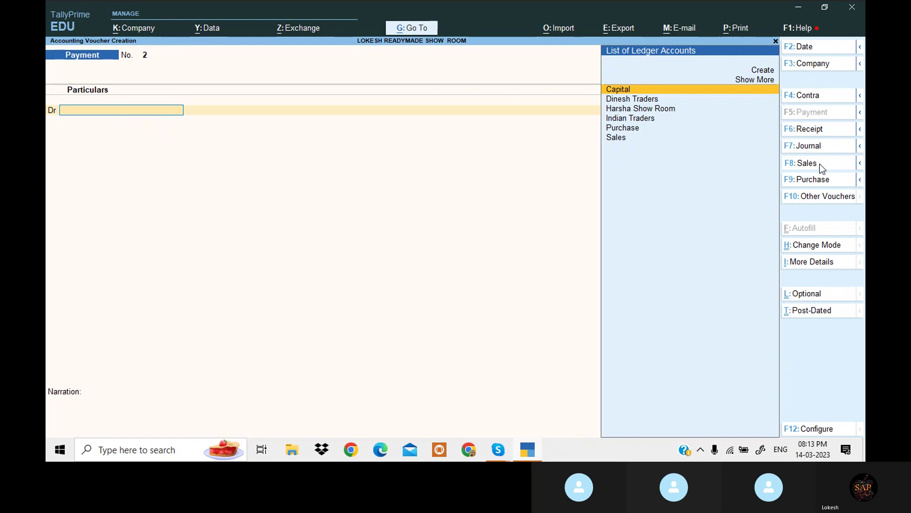
pyautogui.press('Down')
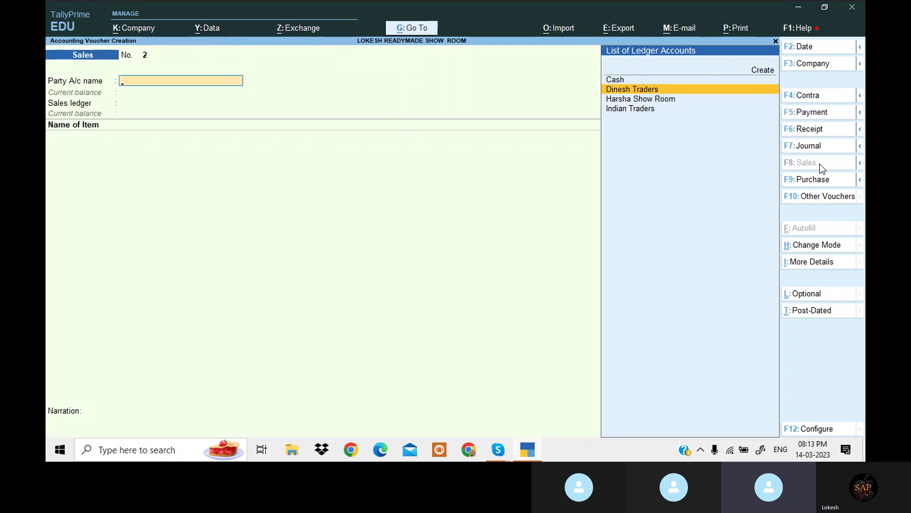
pyautogui.press('Return')
pyautogui.press('Return')
pyautogui.press('Return')
pyautogui.press('Return')
pyautogui.press('Return')
pyautogui.press('Return')
pyautogui.press('Return')
pyautogui.press('Return')
pyautogui.press('Return')
pyautogui.press('Return')
pyautogui.press('Return')
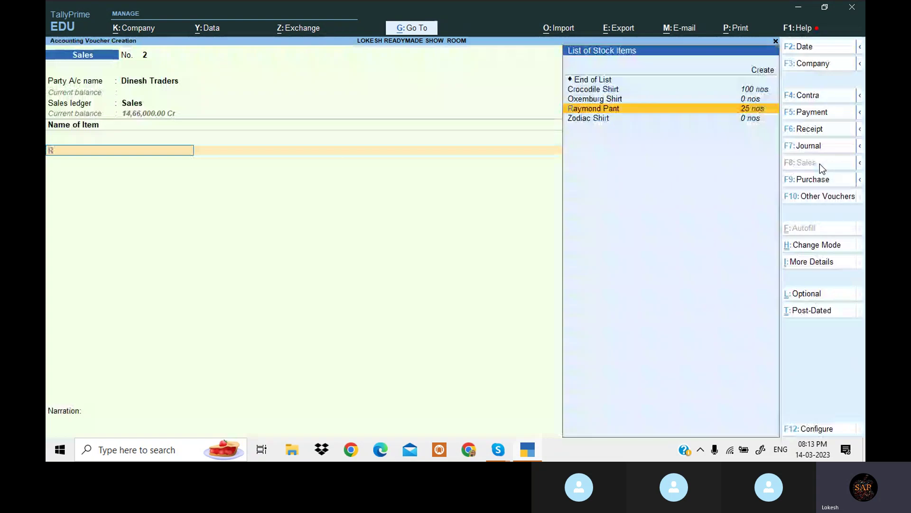
# Add Raymond Pant to the sales voucher with 5 nos at a rate of 3,500 and tracking number Not Applicable
pyautogui.press('Return')
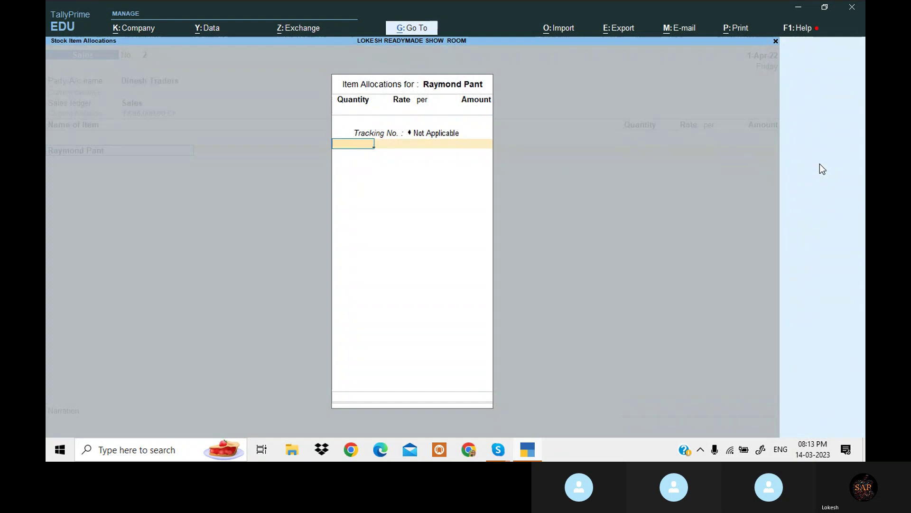
pyautogui.write('5')
pyautogui.press('Return')
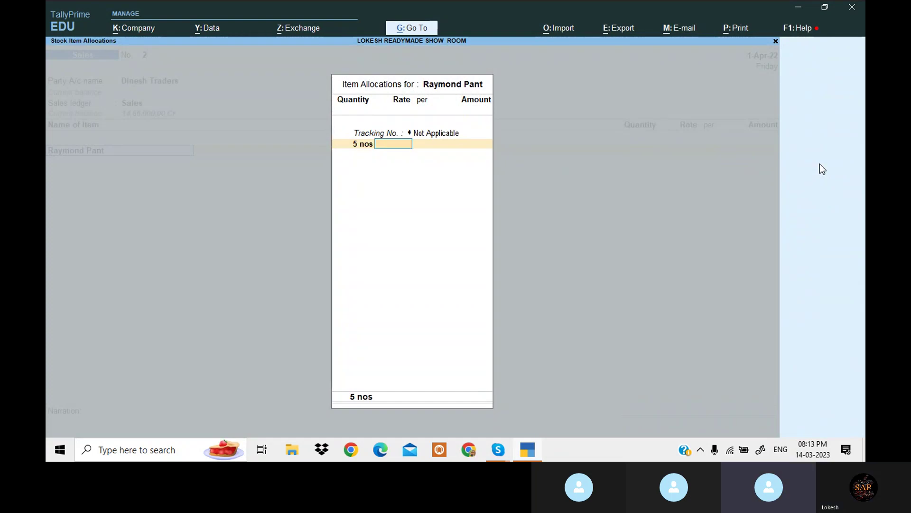
pyautogui.write('3500')
pyautogui.press('Return')
pyautogui.press('Return')
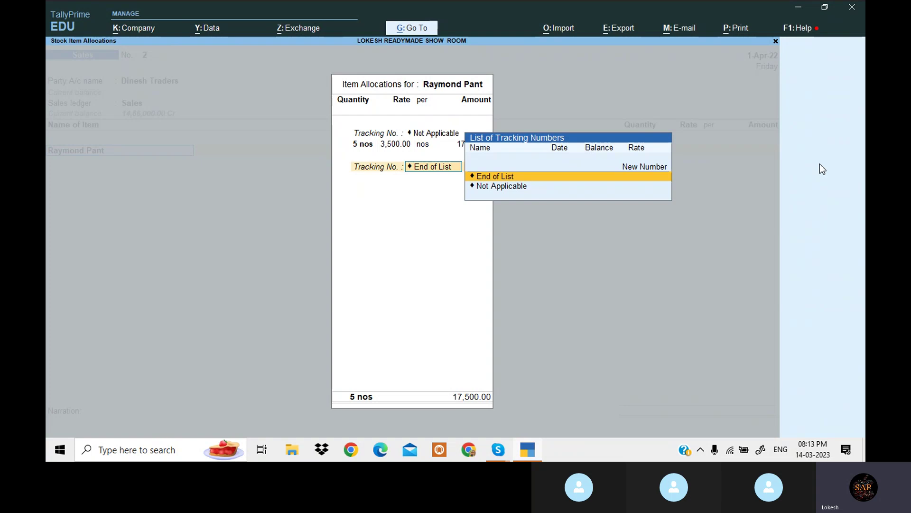
pyautogui.press('Return')
pyautogui.press('Return')
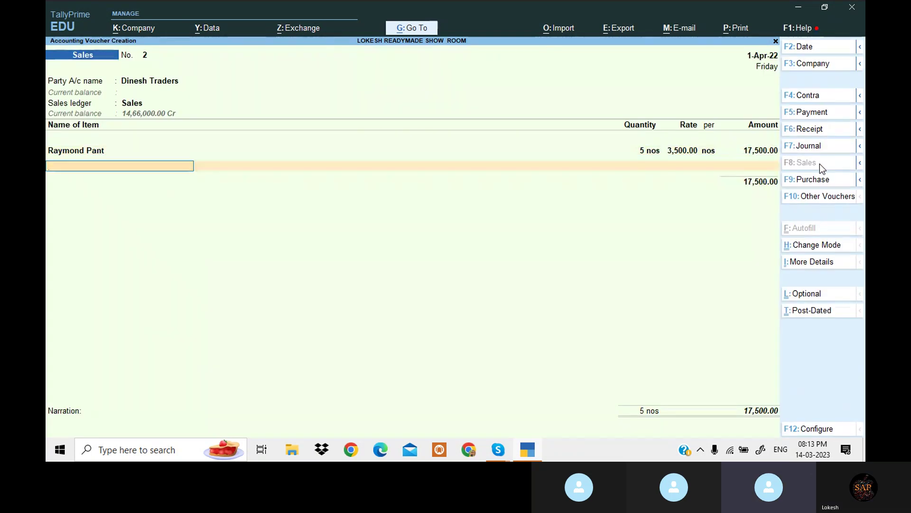
# Add Crocodile Shirt to the sales voucher with 8 nos at a rate of 1,200 and tracking number Not Applicable
pyautogui.press('Return')
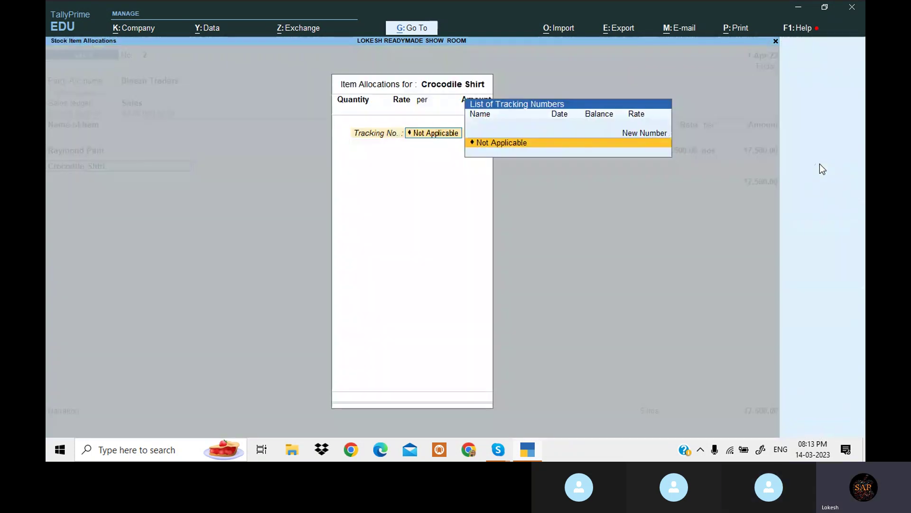
pyautogui.press('Return')
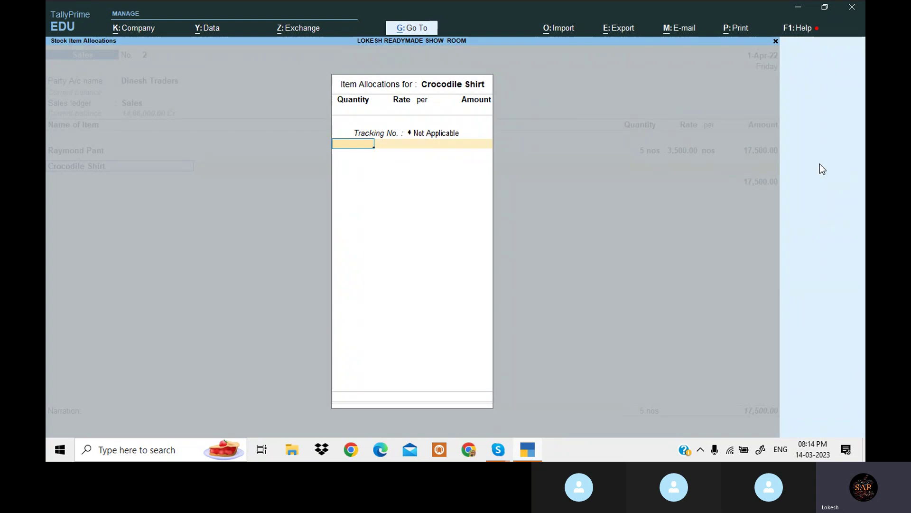
pyautogui.write('80')
pyautogui.press('Return')
pyautogui.press('BackSpace')
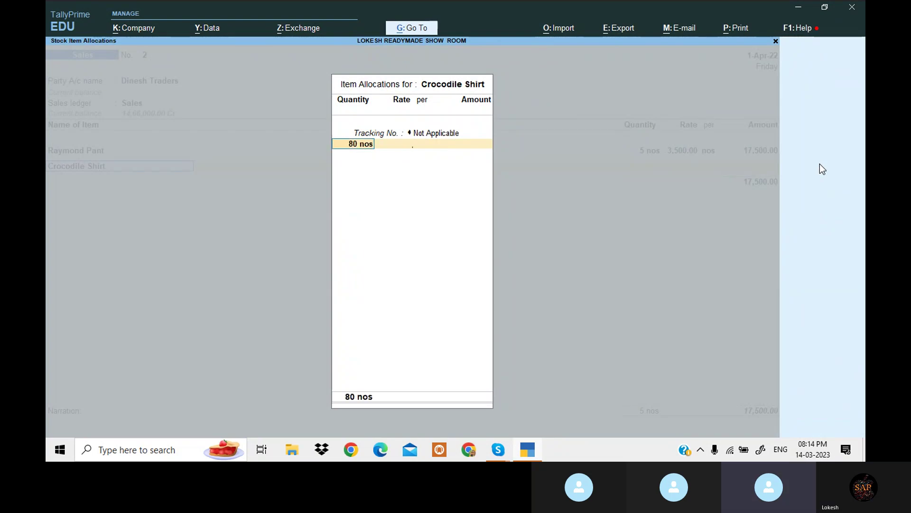
pyautogui.write('8')
pyautogui.press('Return')
pyautogui.write('1,200')
pyautogui.press('Return')
pyautogui.press('Return')
pyautogui.press('Return')
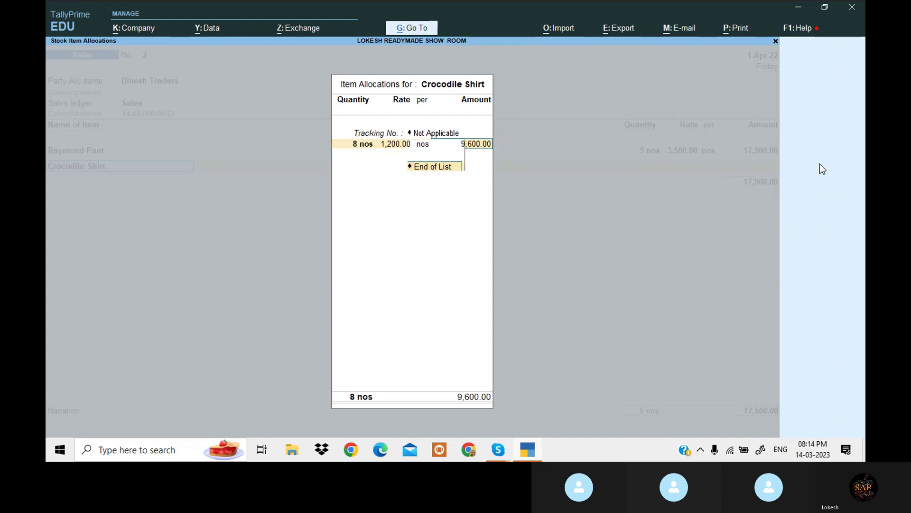
pyautogui.press('Return')
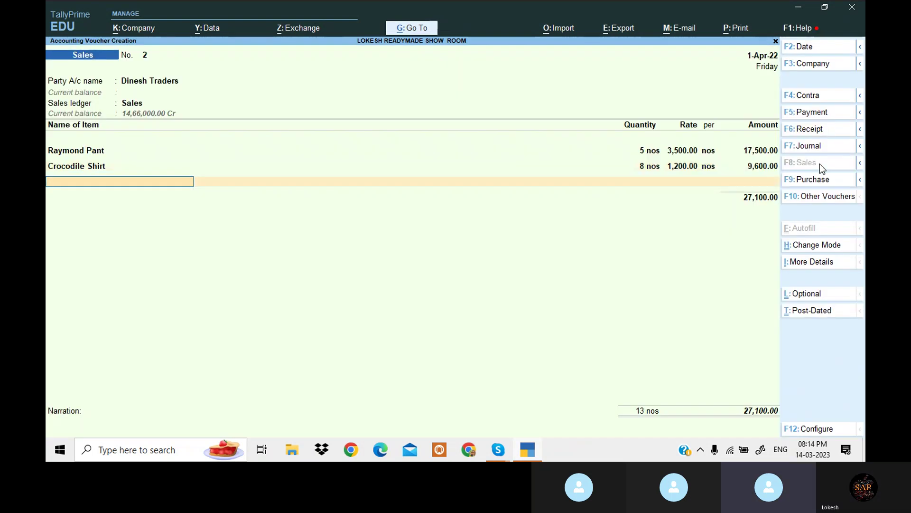
# Add Nike Shoes to the sales voucher with 10 bx at a rate of 1,200 and tracking number Not Applicable
pyautogui.write('N')
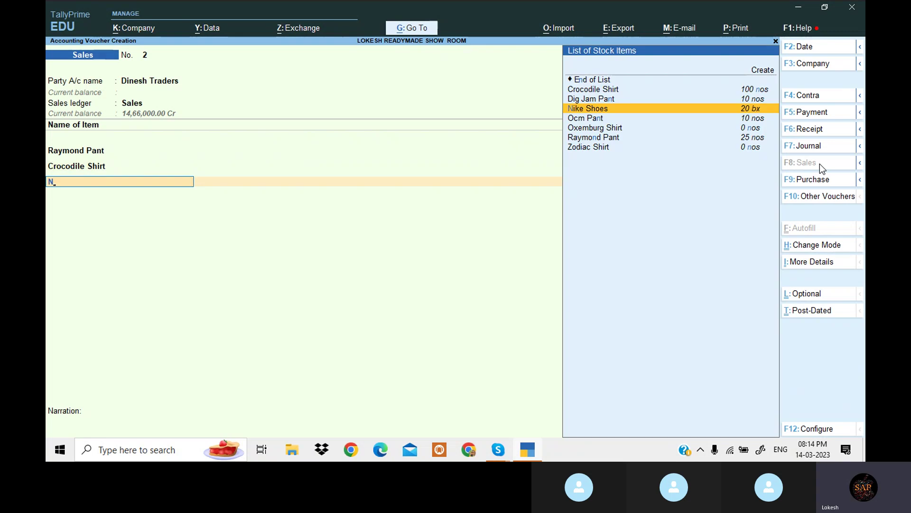
pyautogui.press('Return')
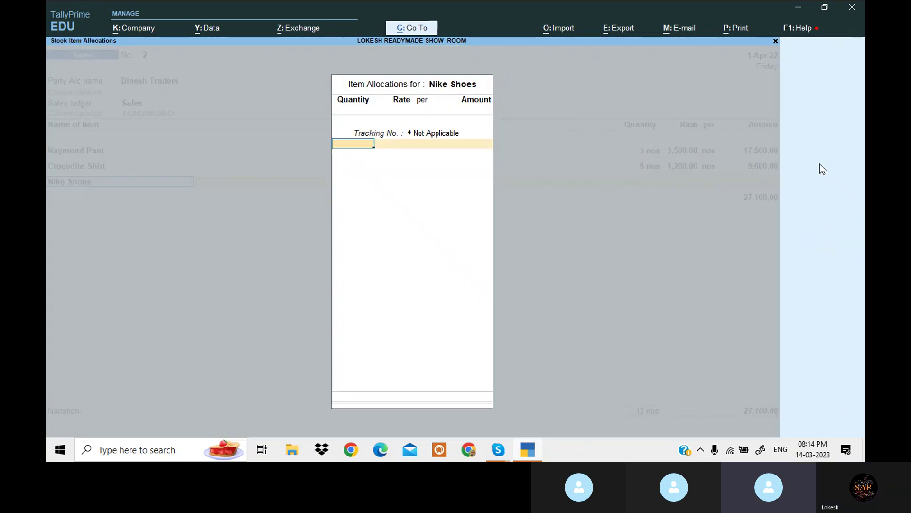
pyautogui.write('10')
pyautogui.press('Return')
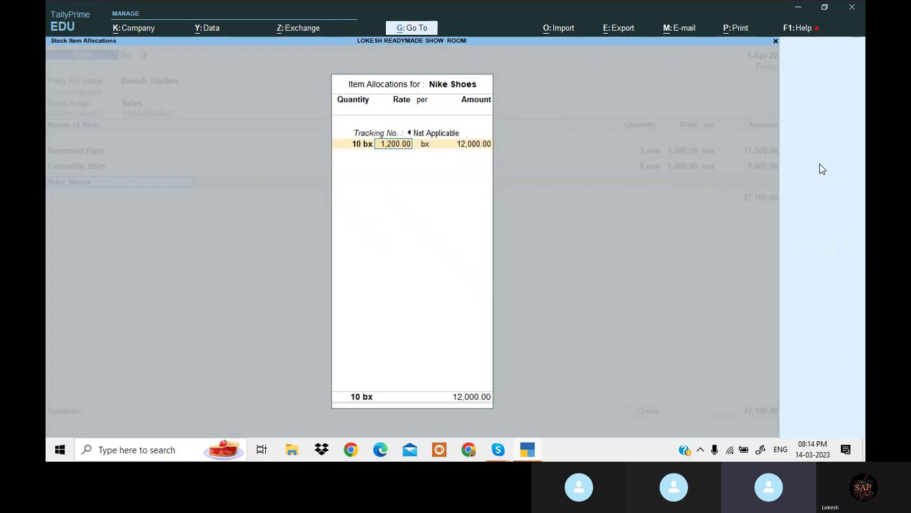
pyautogui.press('Return')
pyautogui.press('Return')
pyautogui.press('Return')
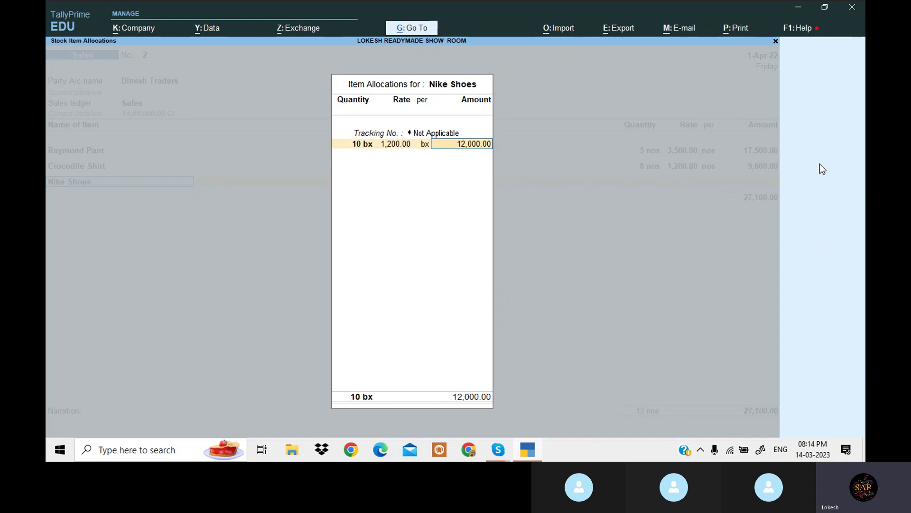
pyautogui.press('Return')
pyautogui.press('Return')
# Save the Dinesh Traders sales voucher without additional ledgers or a narration, and quit voucher creation
pyautogui.press('Return')
pyautogui.press('Return')
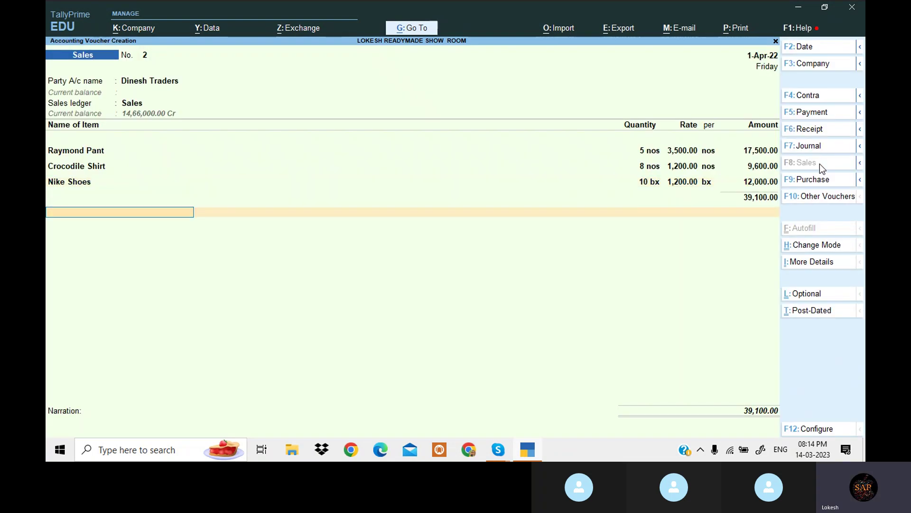
pyautogui.press('Return')
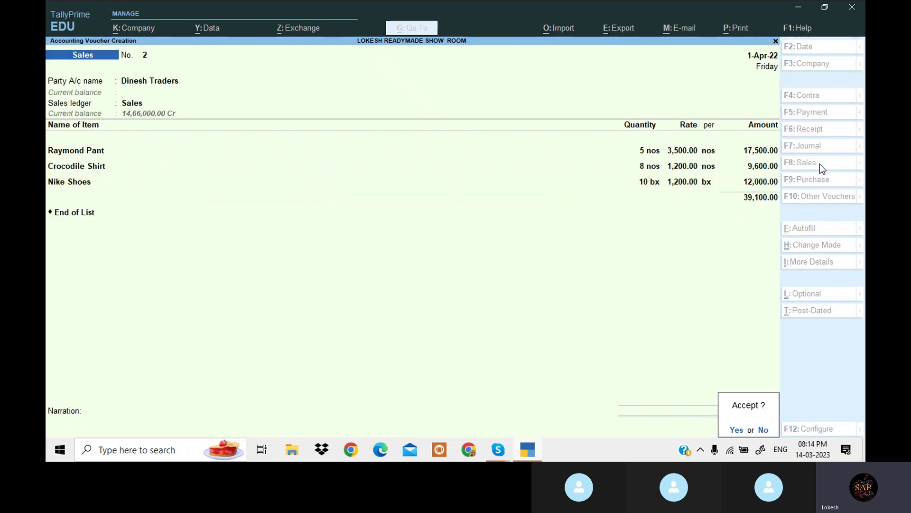
pyautogui.press('Return')
pyautogui.press('Escape')
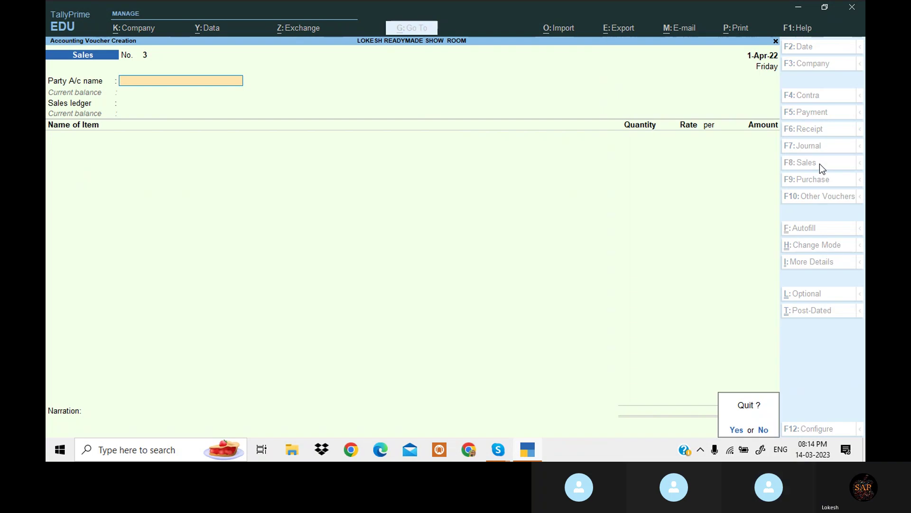
pyautogui.press('Return')
# Examine the Profit & Loss A/c in detailed form down to the Nett Profit line, and close the report
pyautogui.press('Down')
pyautogui.press('Down')
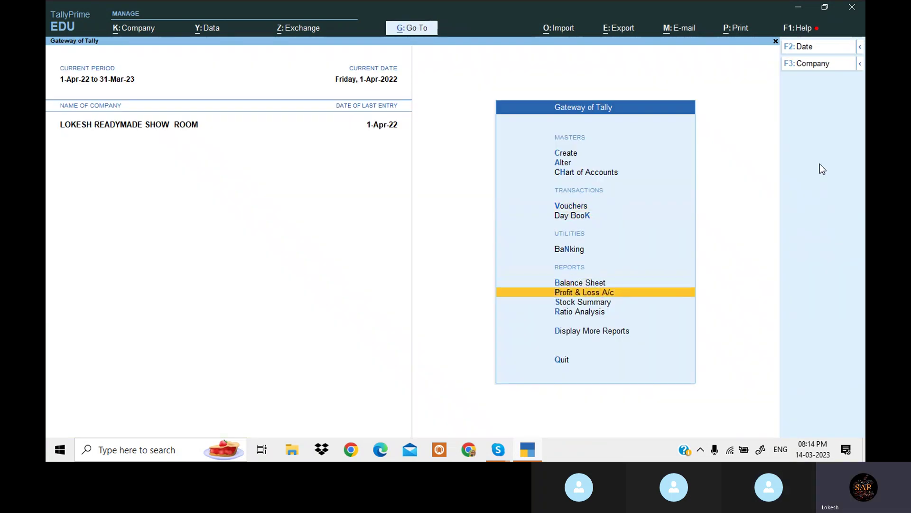
pyautogui.press('Return')
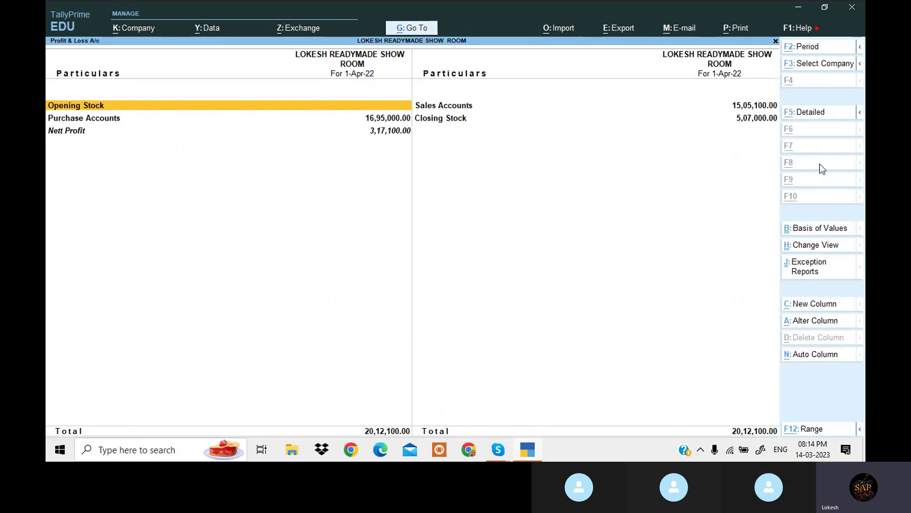
pyautogui.hotkey('alt', 'F5')
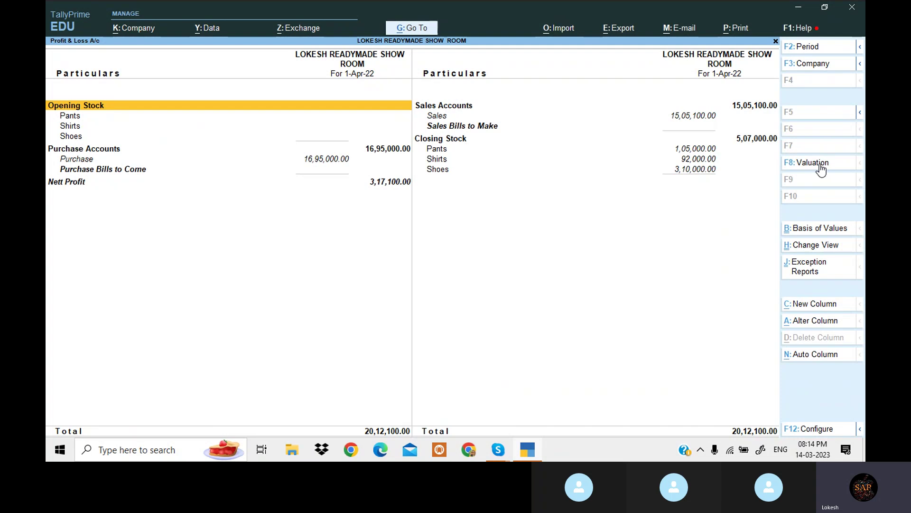
pyautogui.press('Down')
pyautogui.press('Down')
pyautogui.press('Down')
pyautogui.press('Down')
pyautogui.press('Down')
pyautogui.press('Down')
pyautogui.press('Down')
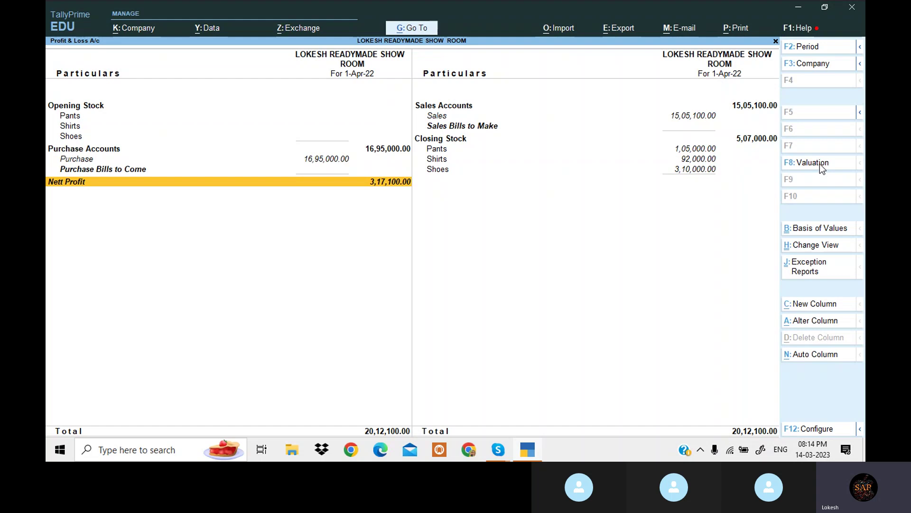
pyautogui.press('Escape')
# Open the Stock Summary and show it in detailed form with the items of each stock group
pyautogui.press('Down')
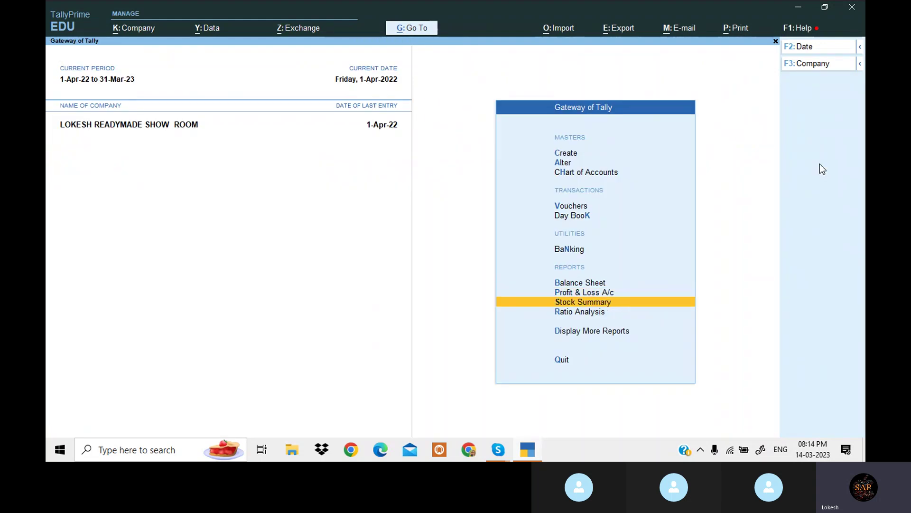
pyautogui.press('Return')
pyautogui.press('alt')
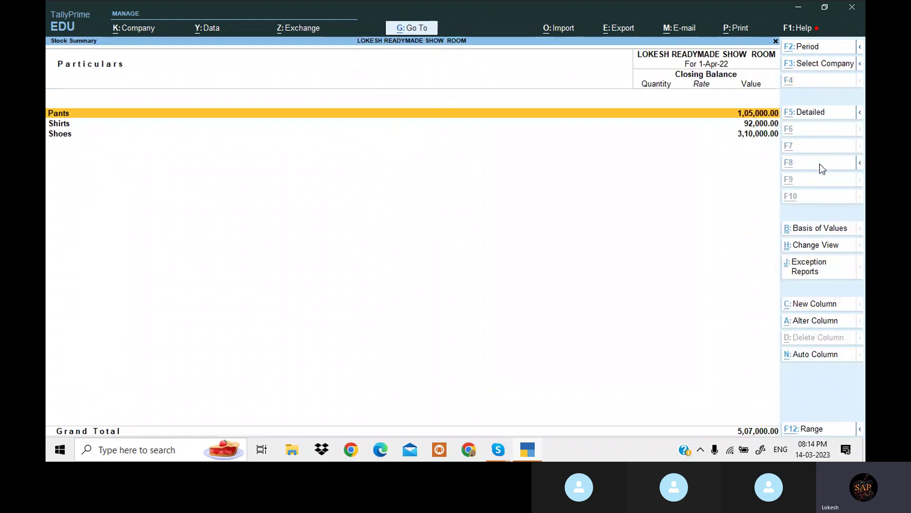
pyautogui.hotkey('alt', 'F5')
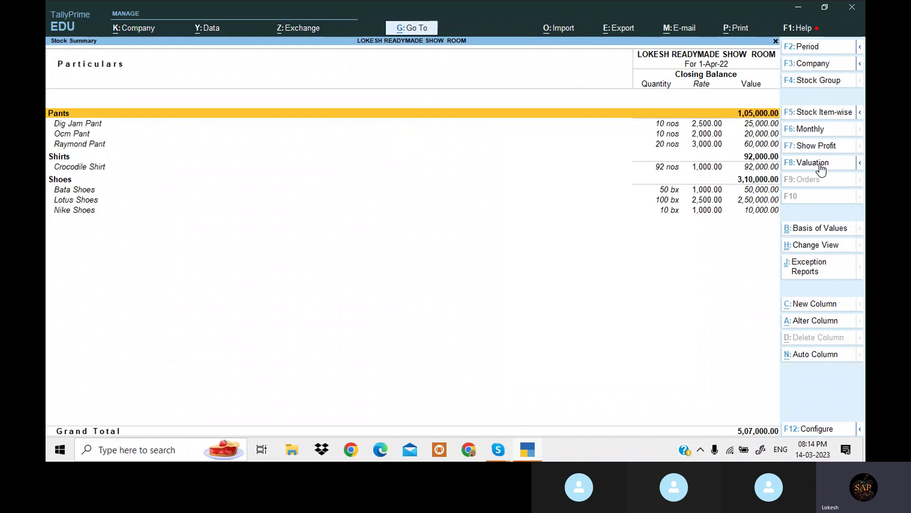
# Configure the Stock Summary to show Goods Inwards and Goods Outwards alongside the closing balance, and close the report after viewing it
pyautogui.click(819, 433)
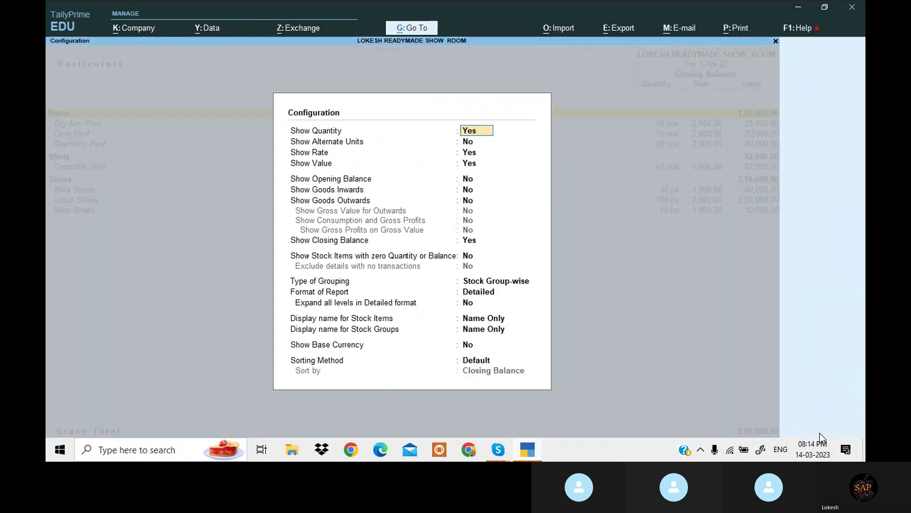
pyautogui.press('Down')
pyautogui.press('Down')
pyautogui.press('Down')
pyautogui.press('Down')
pyautogui.press('Down')
pyautogui.write('y')
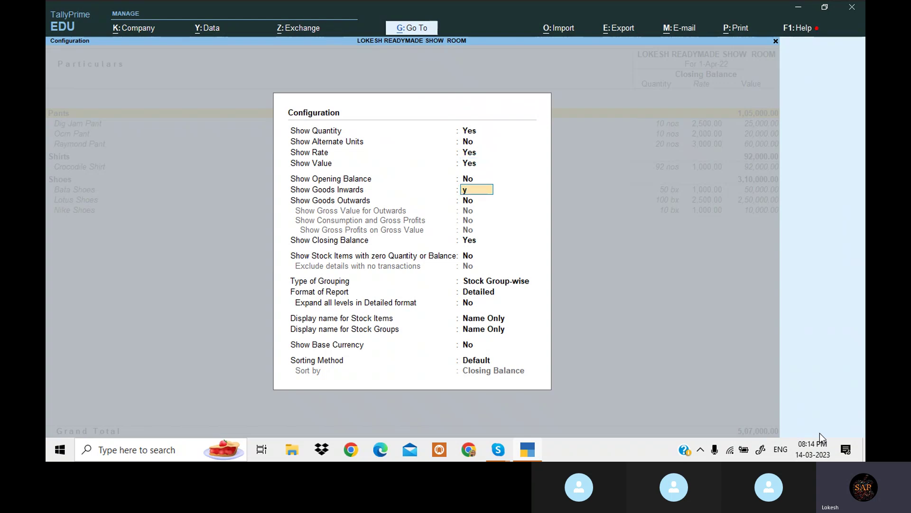
pyautogui.press('Return')
pyautogui.write('y')
pyautogui.press('Return')
pyautogui.press('Return')
pyautogui.press('Return')
pyautogui.press('Return')
pyautogui.press('Return')
pyautogui.press('Return')
pyautogui.press('Return')
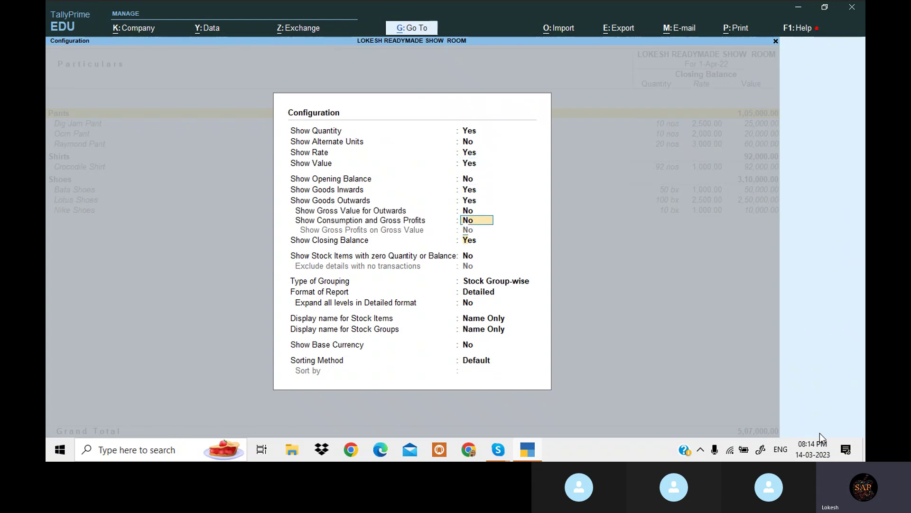
pyautogui.press('Return')
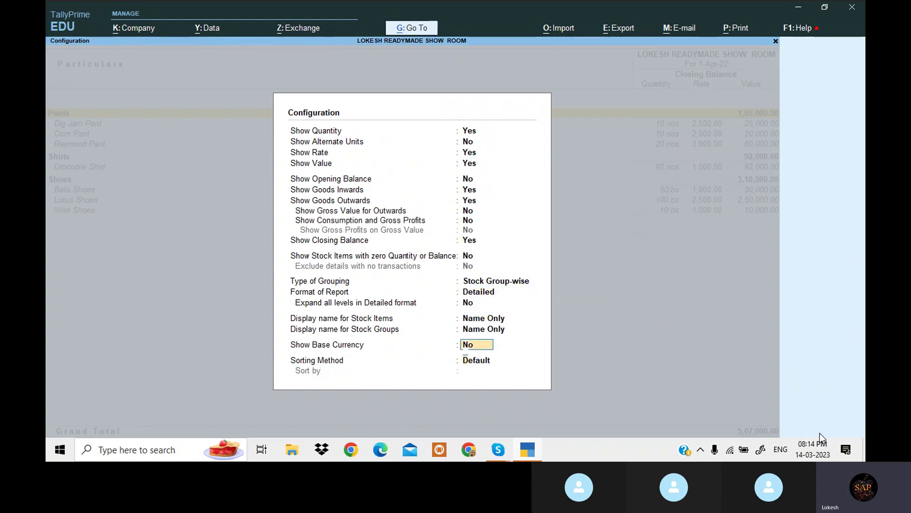
pyautogui.press('Return')
pyautogui.press('Return')
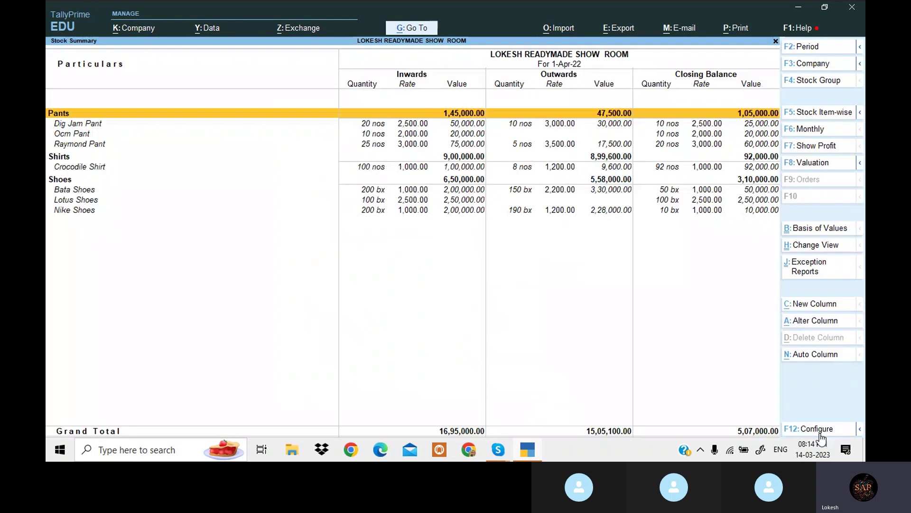
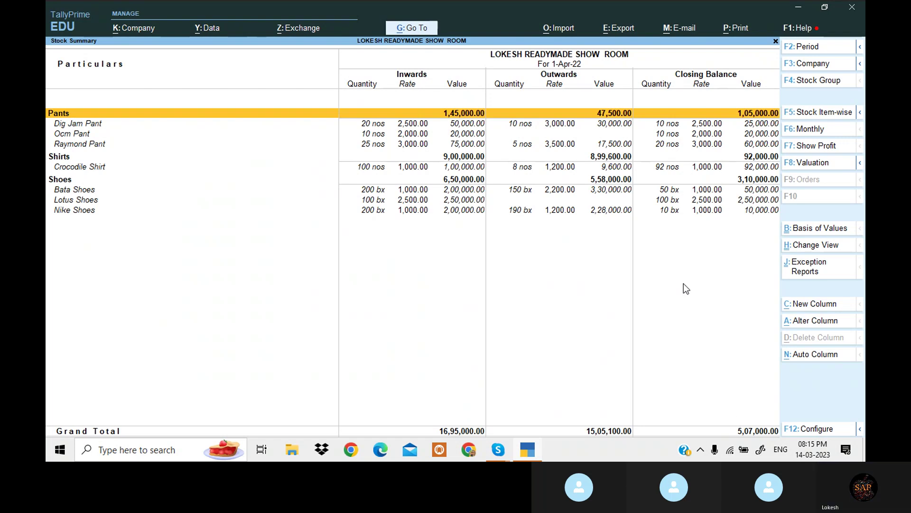
pyautogui.press('Escape')
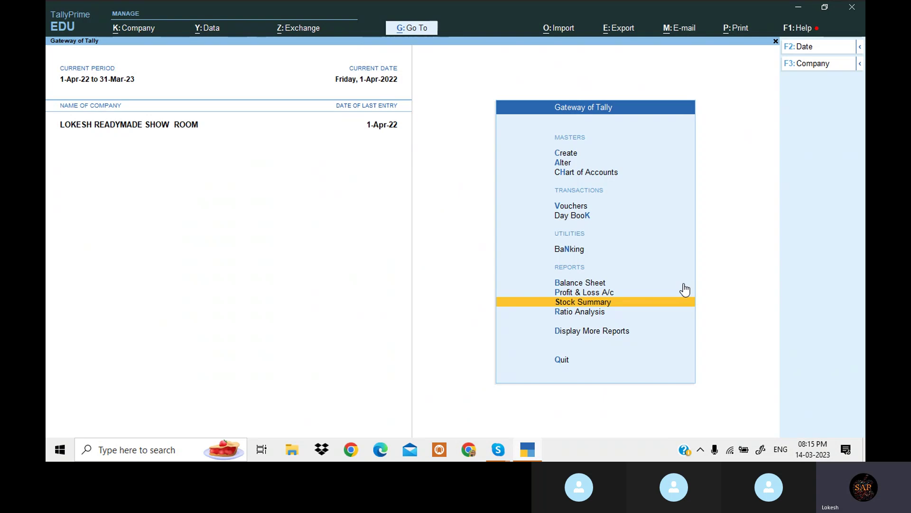
# Examine the Indian Traders sales voucher from the Day Book, quit it without saving, and close the Day Book
pyautogui.press('Up')
pyautogui.press('Up')
pyautogui.press('Up')
pyautogui.press('Up')
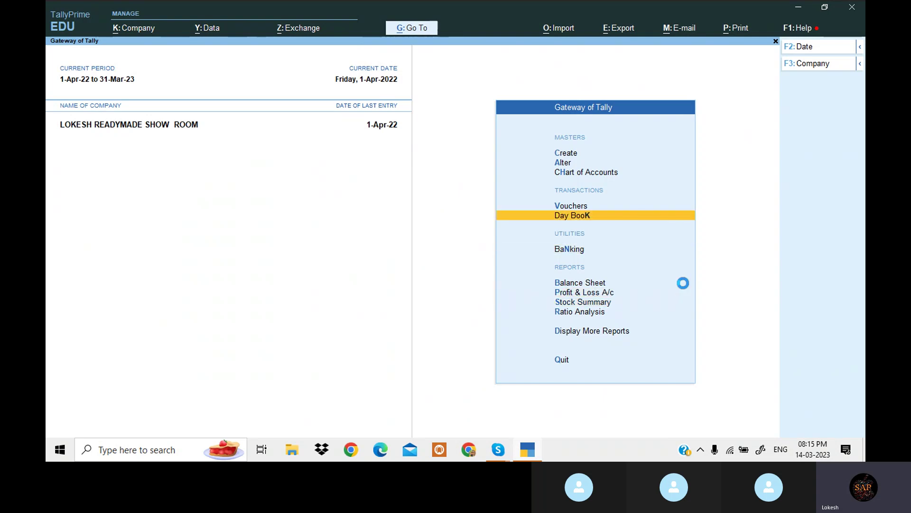
pyautogui.press('Return')
pyautogui.press('Down')
pyautogui.press('Down')
pyautogui.press('Down')
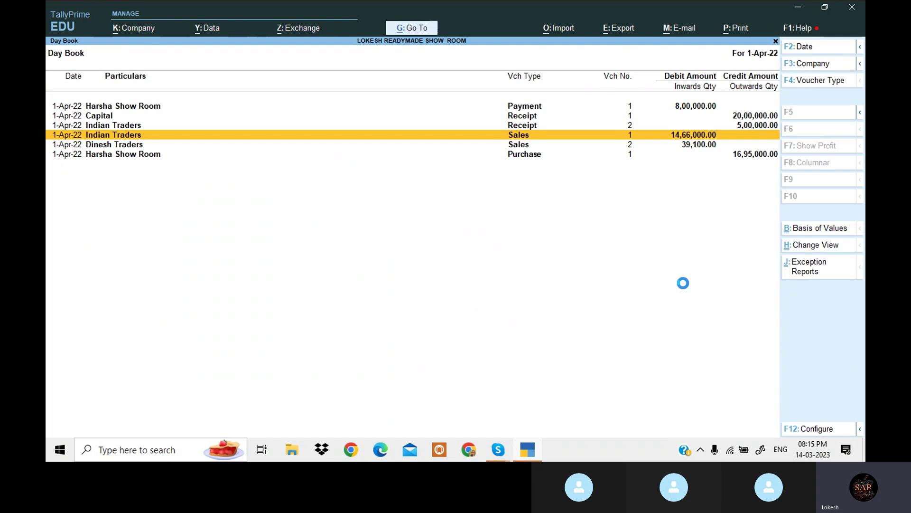
pyautogui.press('Return')
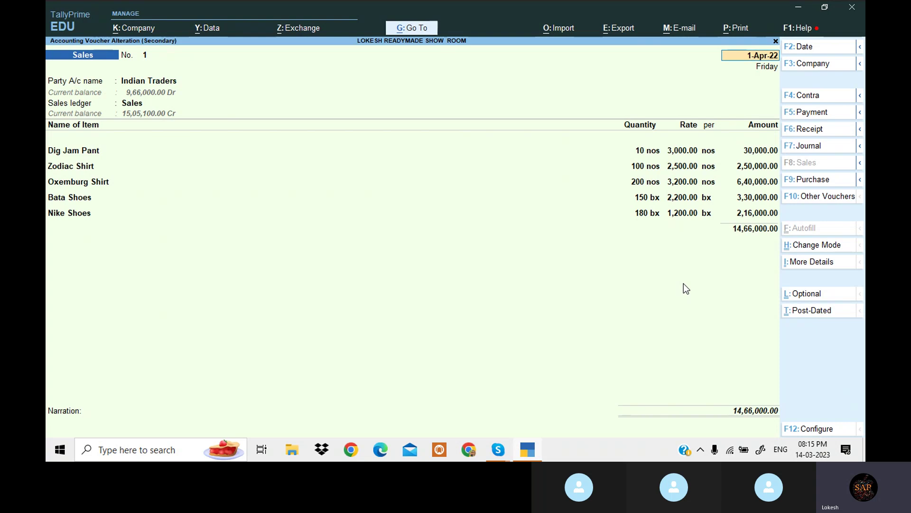
pyautogui.press('BackSpace')
pyautogui.press('Escape')
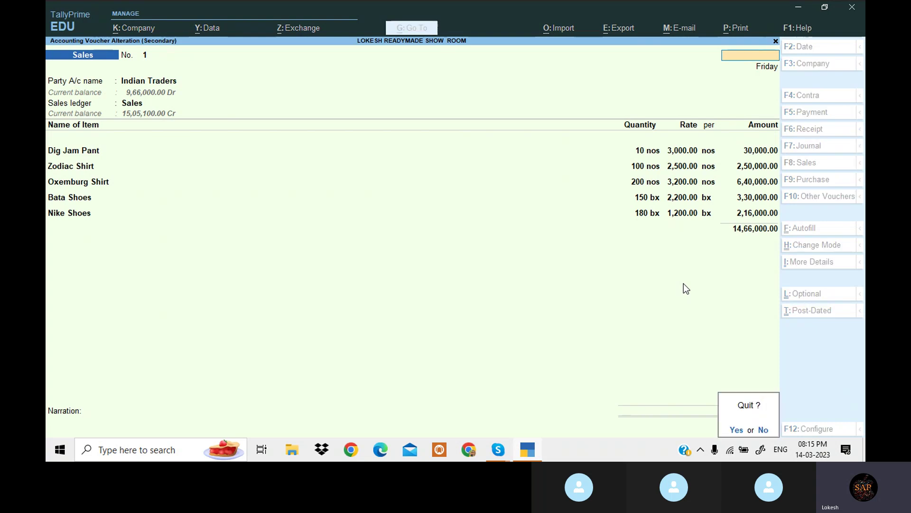
pyautogui.press('Return')
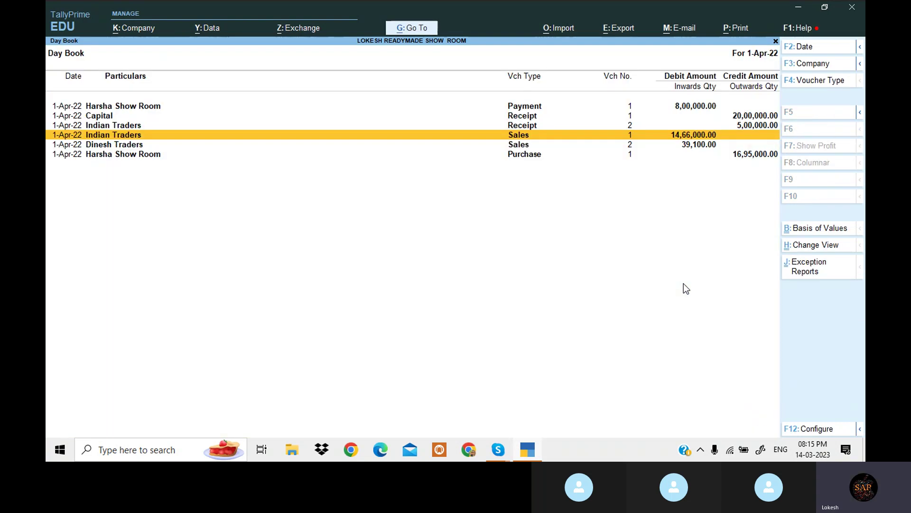
pyautogui.press('Escape')
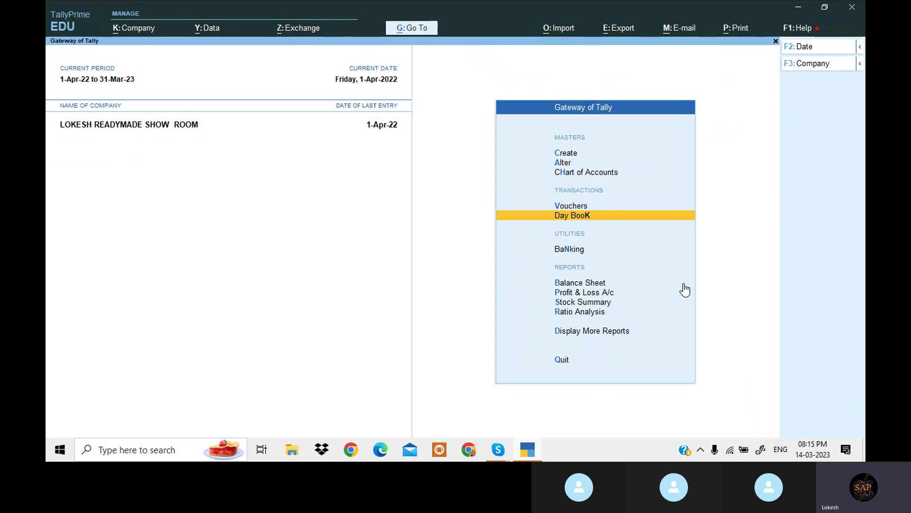
# Create a stock group named Medicines under Primary, with quantities of items not added
pyautogui.press('Up')
pyautogui.press('Up')
pyautogui.press('Up')
pyautogui.press('Up')
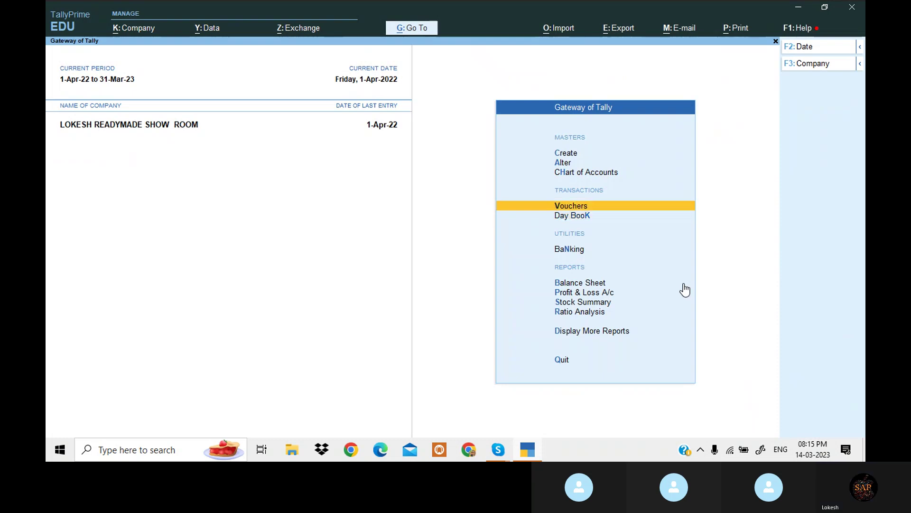
pyautogui.press('Return')
pyautogui.press('Down')
pyautogui.press('Down')
pyautogui.press('Down')
pyautogui.press('Down')
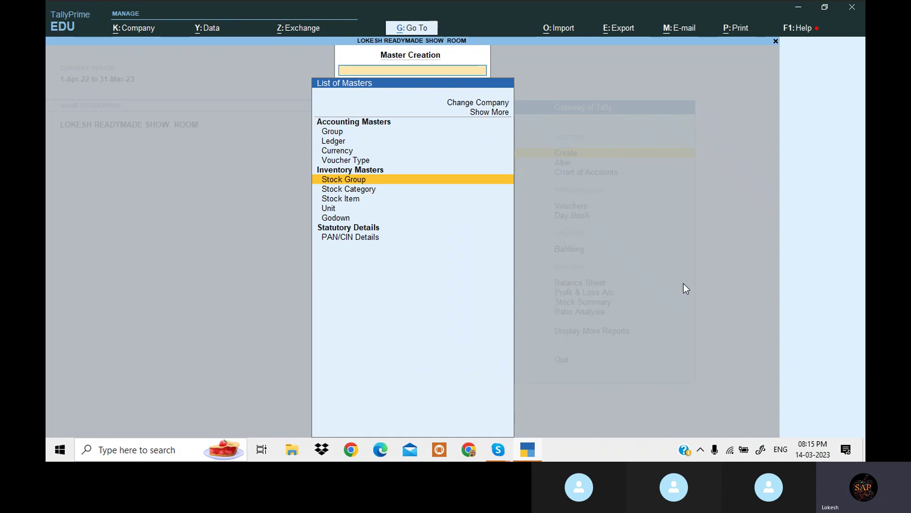
pyautogui.press('Down')
pyautogui.press('Down')
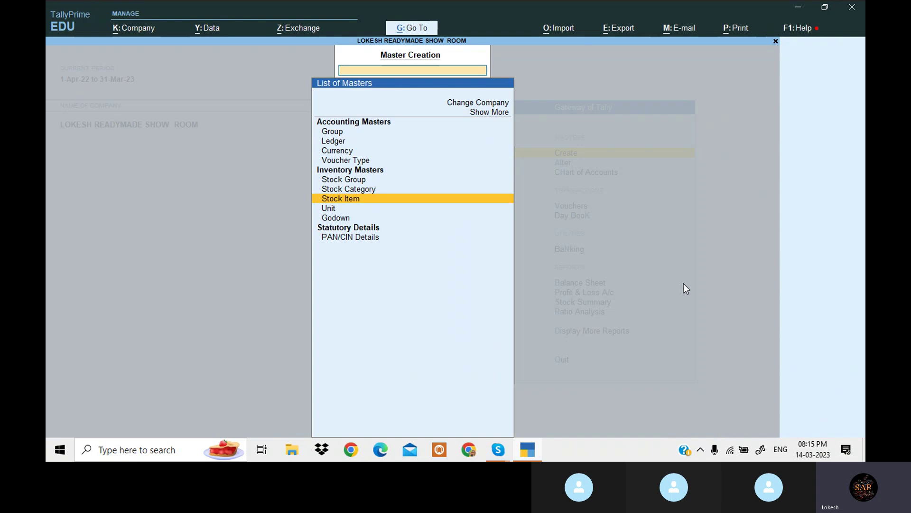
pyautogui.press('Down')
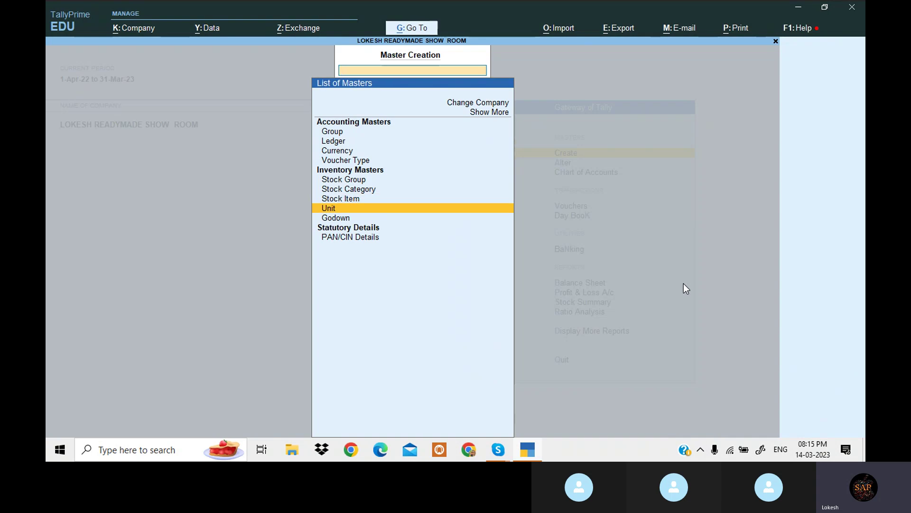
pyautogui.press('Up')
pyautogui.press('Up')
pyautogui.press('Up')
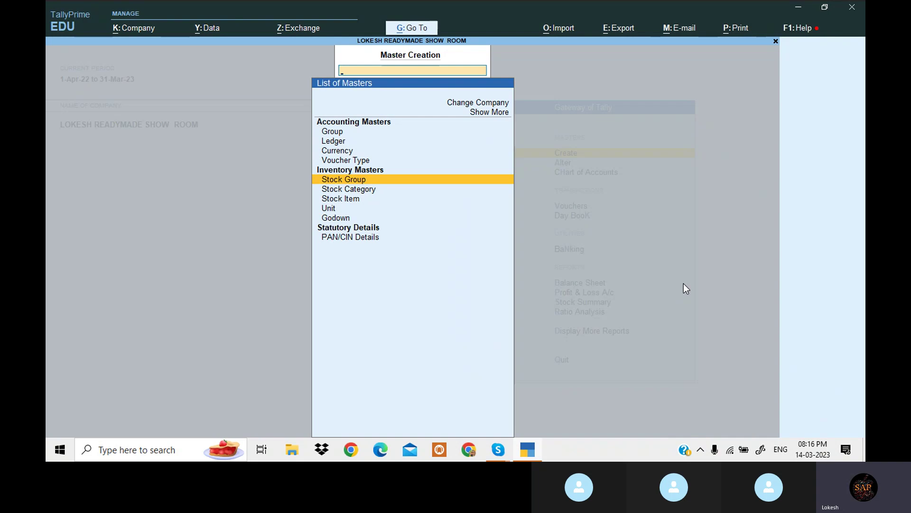
pyautogui.press('Return')
pyautogui.write('Medicines')
pyautogui.press('Return')
pyautogui.press('Return')
pyautogui.press('Return')
pyautogui.press('Return')
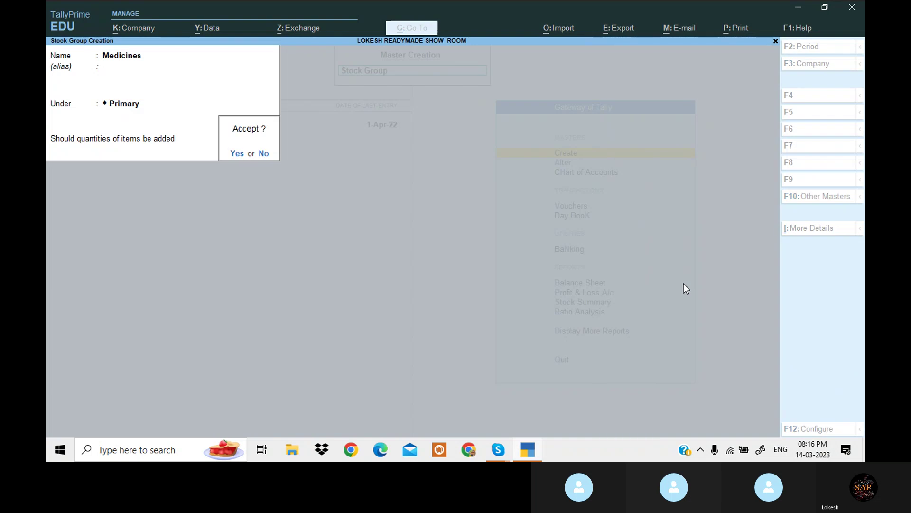
pyautogui.click(683, 284)
pyautogui.press('Return')
# Create a stock group named General Items under Primary, and quit stock group creation
pyautogui.write('Gene')
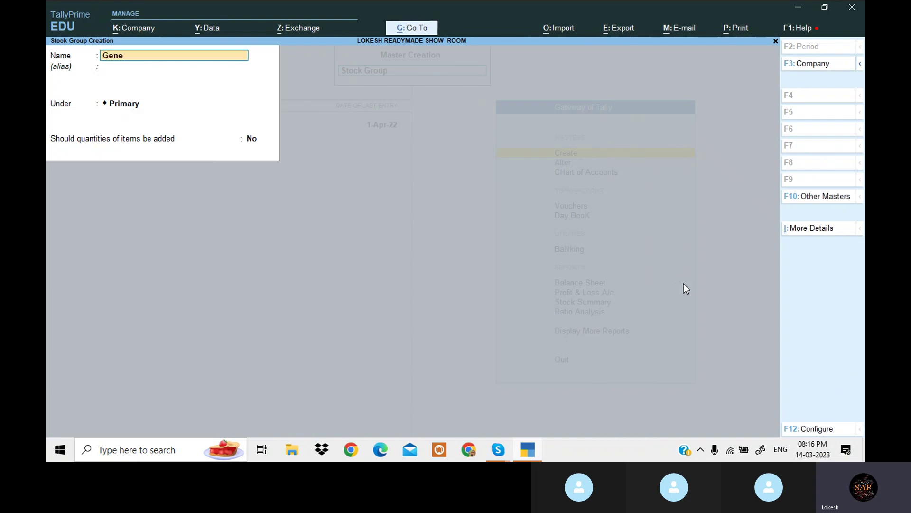
pyautogui.write('ral items')
pyautogui.press('Return')
pyautogui.press('Return')
pyautogui.press('Return')
pyautogui.press('Return')
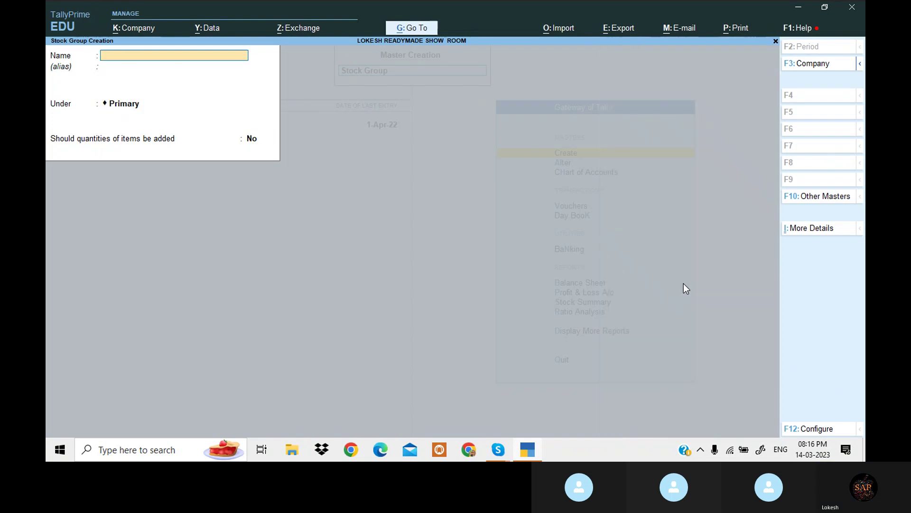
pyautogui.press('Escape')
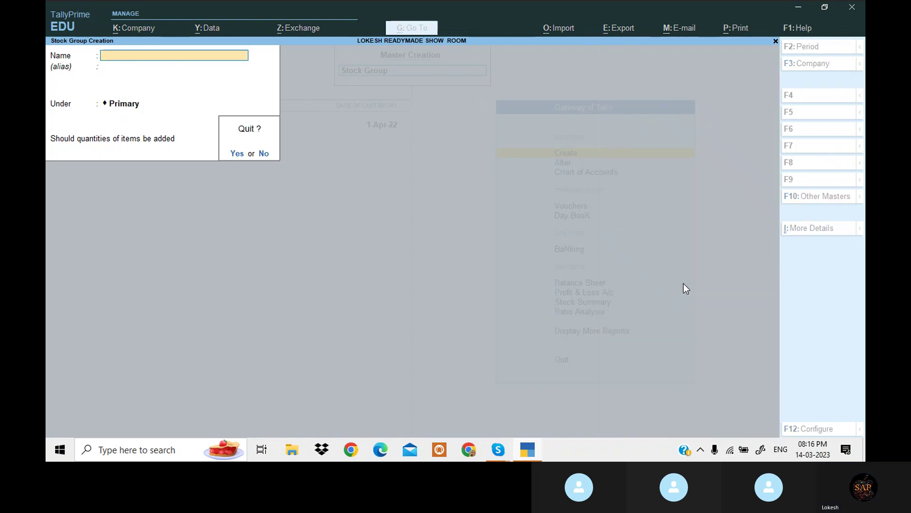
pyautogui.press('Return')
# Create a stock category named Painkillers under Primary
pyautogui.press('Down')
pyautogui.press('Return')
pyautogui.write('Painke')
pyautogui.press('BackSpace')
pyautogui.write('i')
pyautogui.press('BackSpace')
pyautogui.write('llers')
pyautogui.press('Return')
pyautogui.press('Return')
pyautogui.press('Return')
# Create a stock category named Antiboitics under Primary
pyautogui.write('Ant')
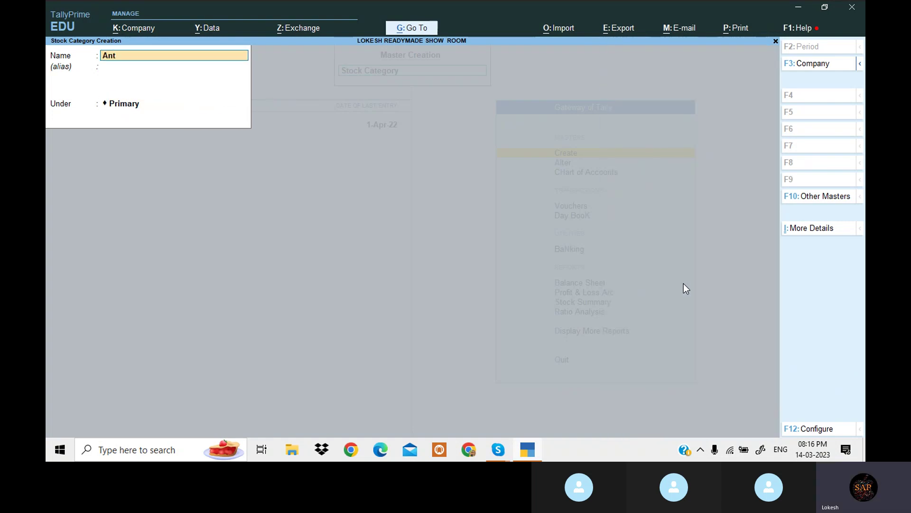
pyautogui.write('iboitics')
pyautogui.press('Return')
pyautogui.press('Return')
pyautogui.press('Return')
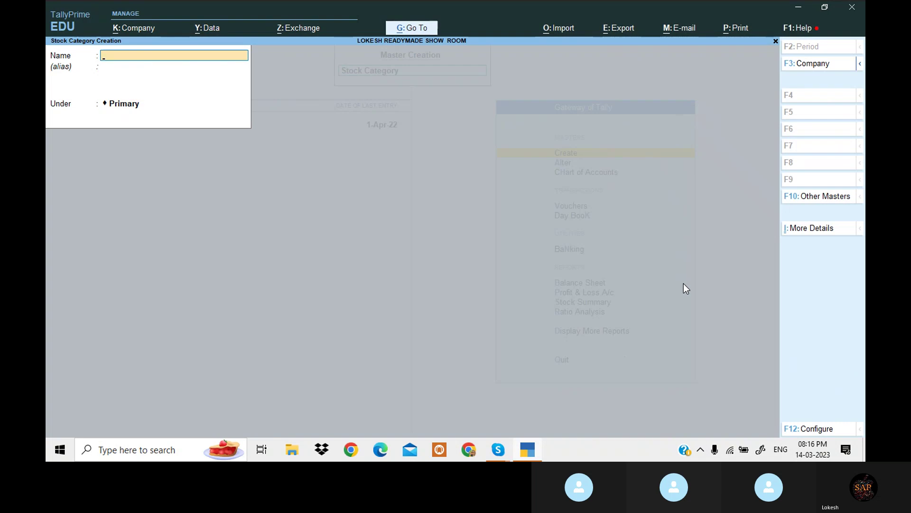
# Create a stock category named Syrups under Primary, and quit stock category creation
pyautogui.write('Syrups')
pyautogui.press('Return')
pyautogui.press('Return')
pyautogui.press('Return')
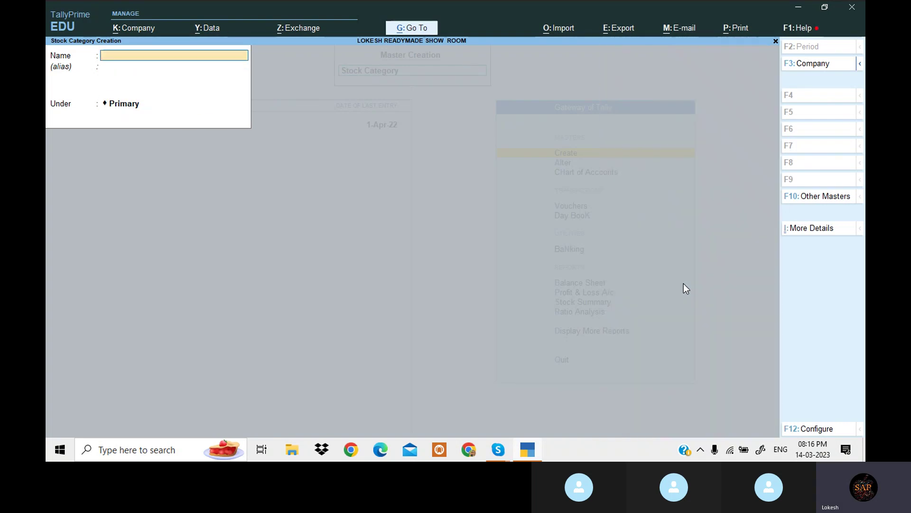
pyautogui.press('Escape')
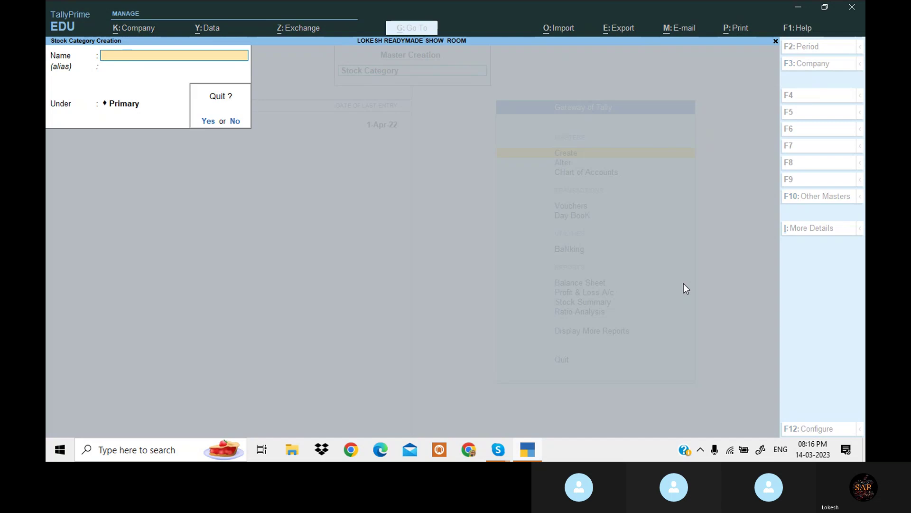
pyautogui.press('Return')
# Start creating a stock item and set Use Stock Category for Stock Items to Yes in its configuration
pyautogui.press('Return')
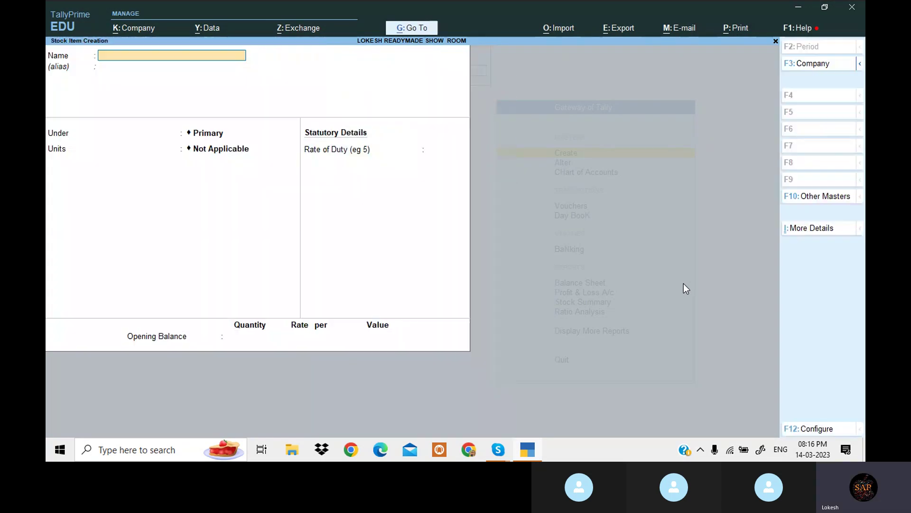
pyautogui.click(817, 429)
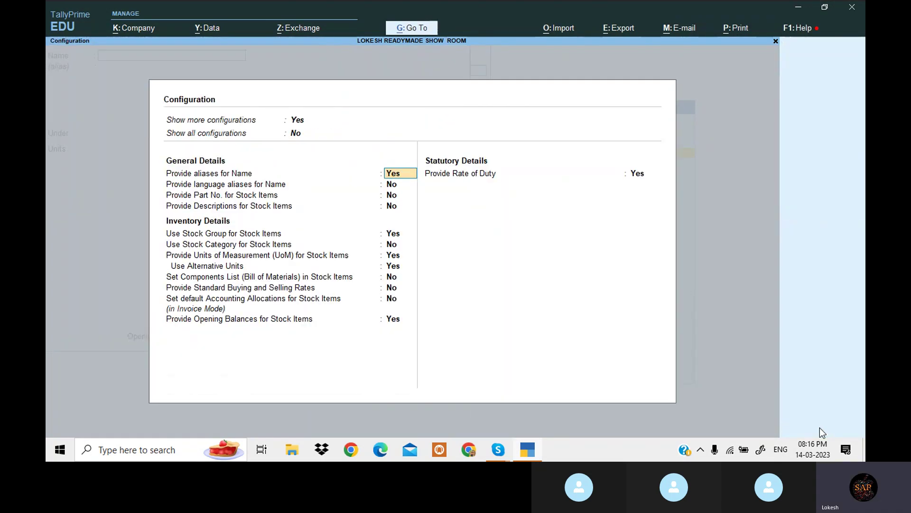
pyautogui.click(398, 245)
pyautogui.write('y')
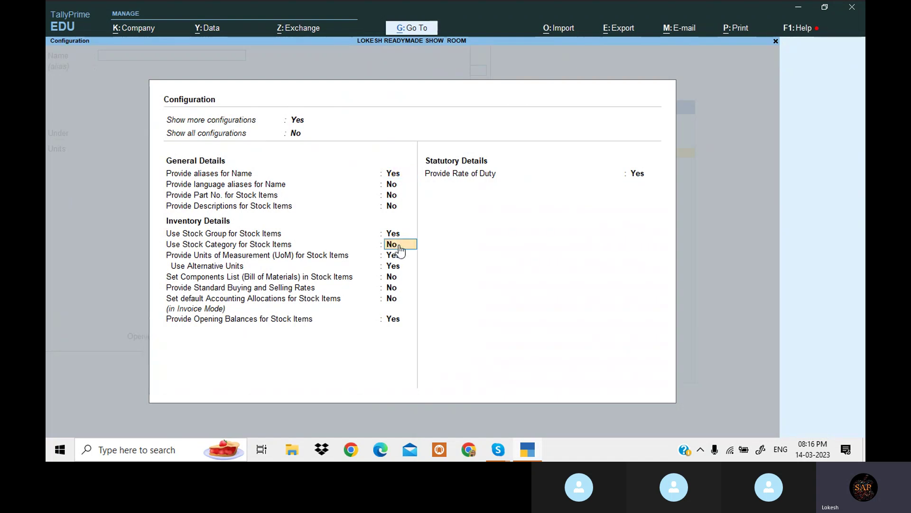
pyautogui.press('Return')
pyautogui.press('Return')
pyautogui.press('Return')
pyautogui.press('Return')
pyautogui.press('Return')
pyautogui.press('Return')
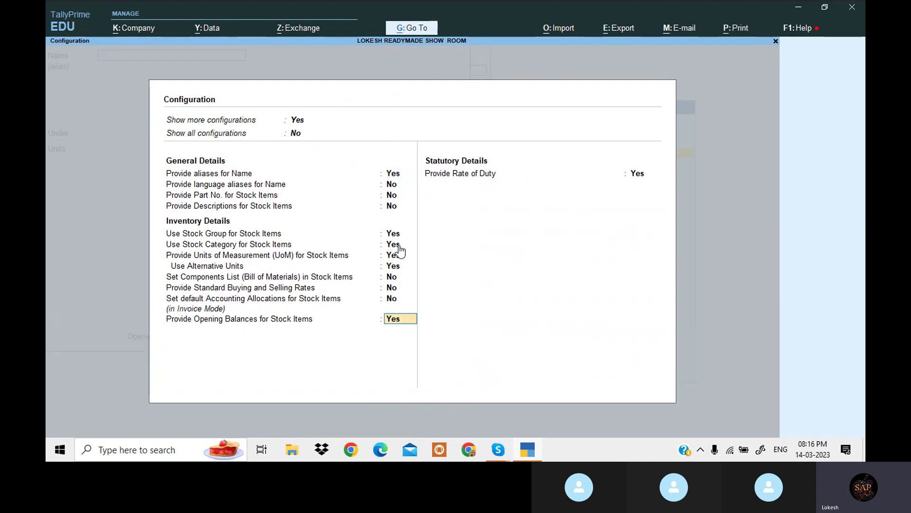
pyautogui.press('Return')
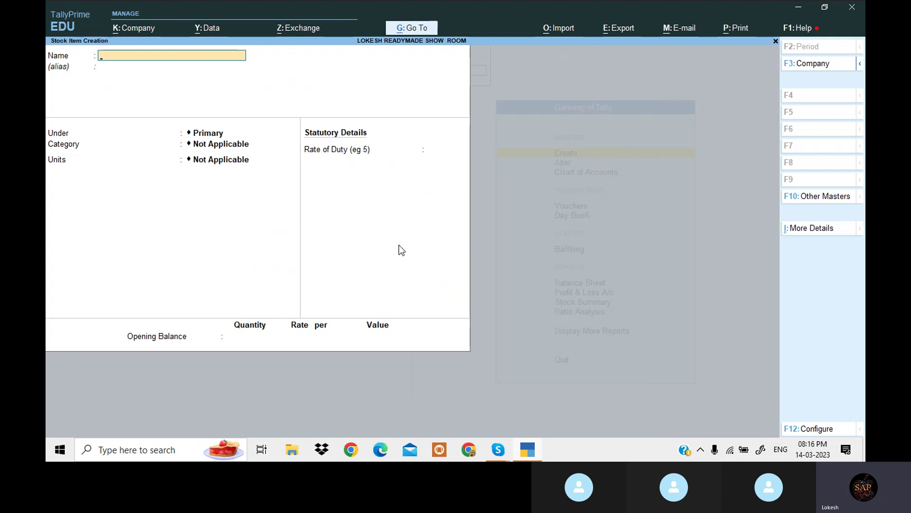
# Name the new stock item Nimsulide, place it under the Medicines group, and assign the Painkillers category
pyautogui.write('Nimu')
pyautogui.press('BackSpace')
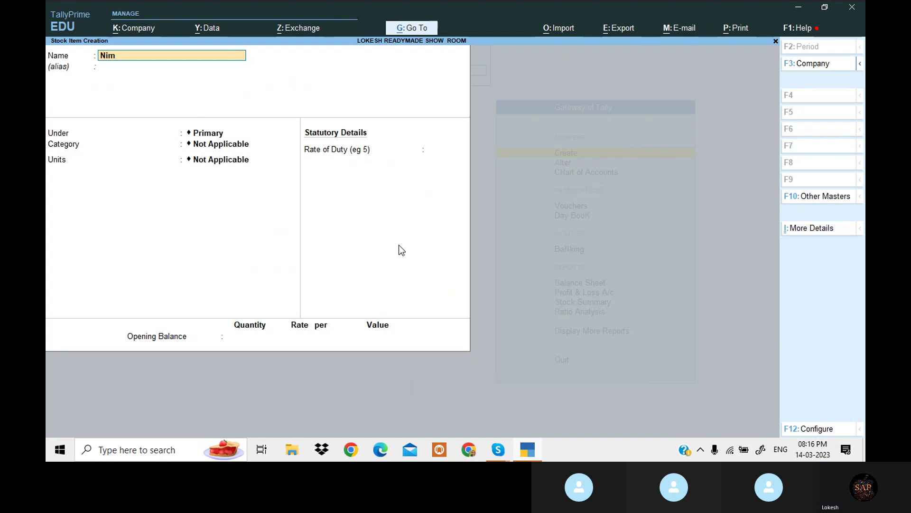
pyautogui.write('sulide')
pyautogui.press('Return')
pyautogui.press('Return')
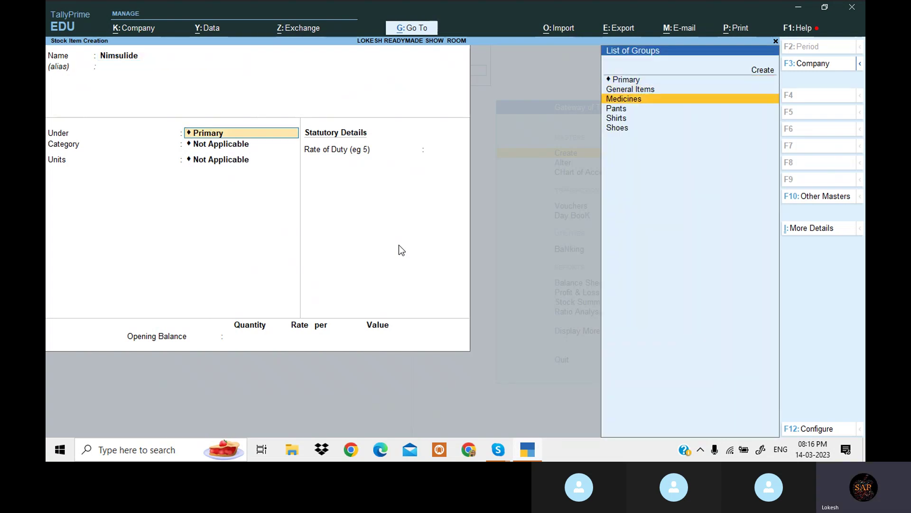
pyautogui.press('Return')
pyautogui.press('Down')
pyautogui.press('Down')
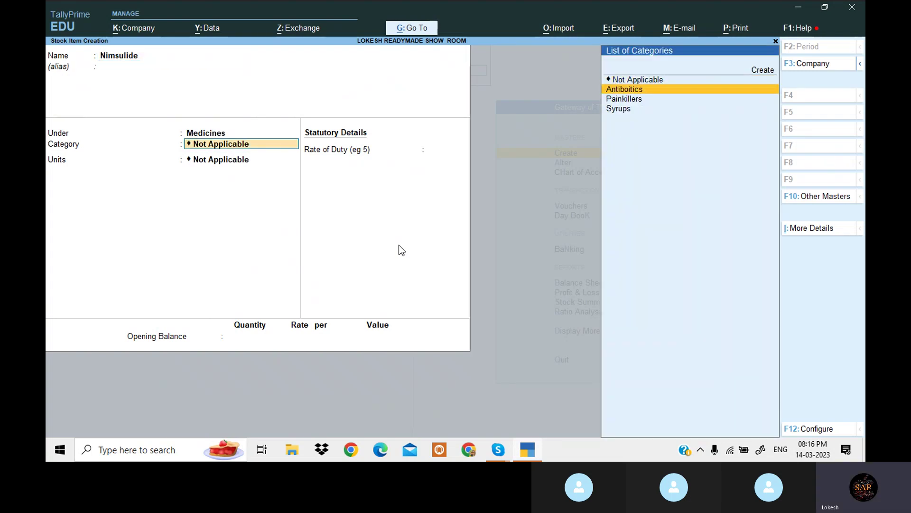
pyautogui.press('Up')
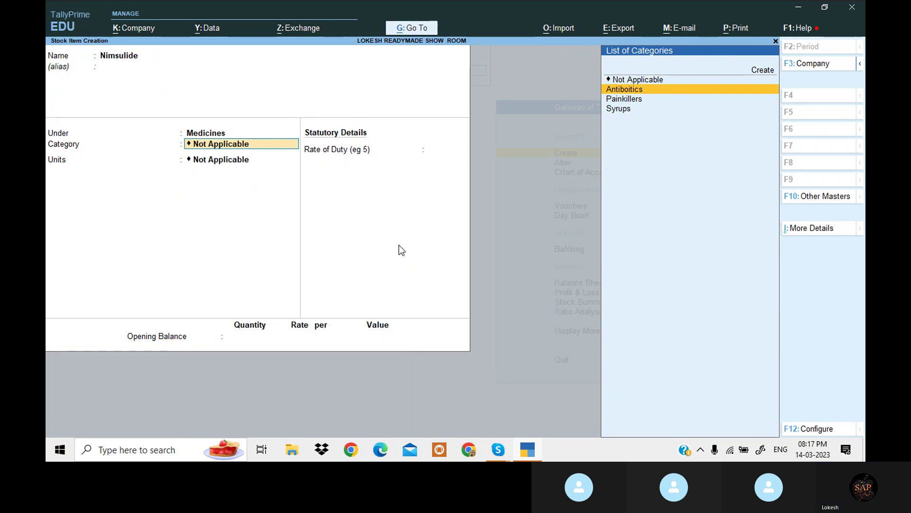
pyautogui.press('Down')
pyautogui.press('Return')
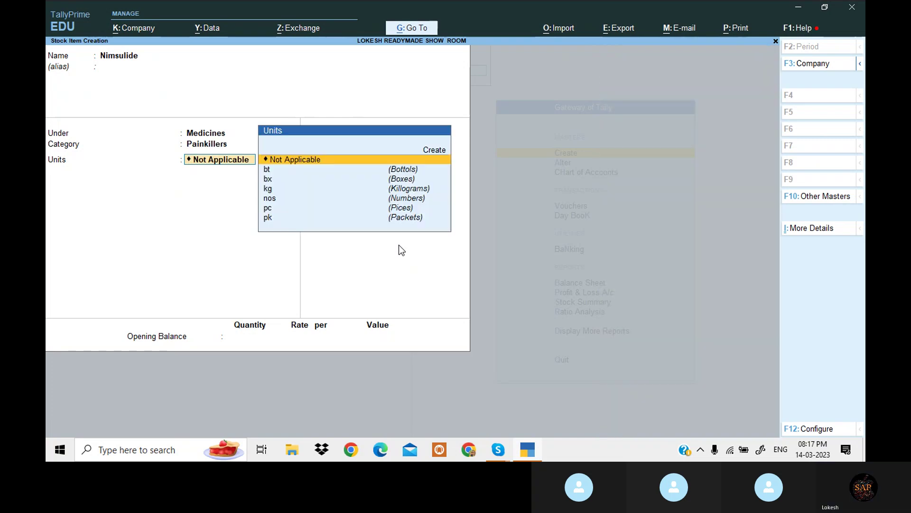
# Set the Nimsulide item's units to bx (Boxes), and save it without an opening balance before returning to the Gateway of Tally
pyautogui.press('Down')
pyautogui.press('Down')
pyautogui.press('Down')
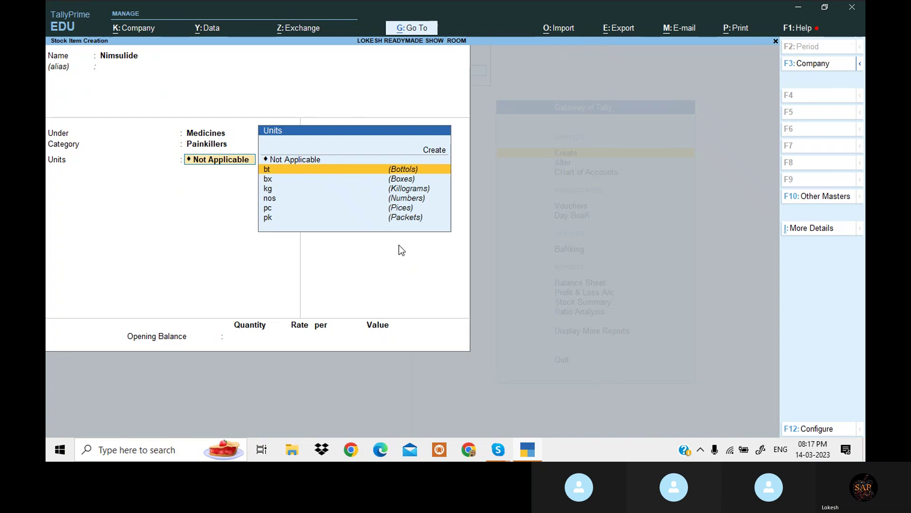
pyautogui.press('Up')
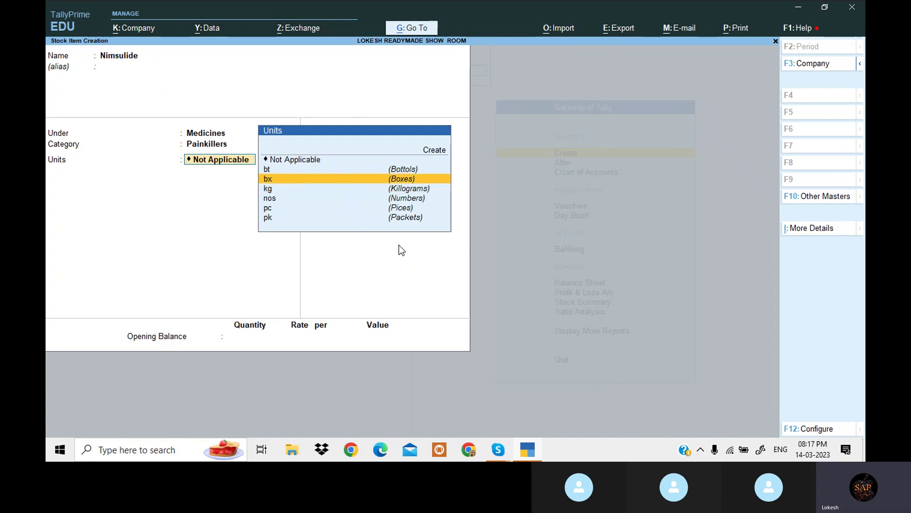
pyautogui.press('Return')
pyautogui.press('Return')
pyautogui.press('Return')
pyautogui.press('Return')
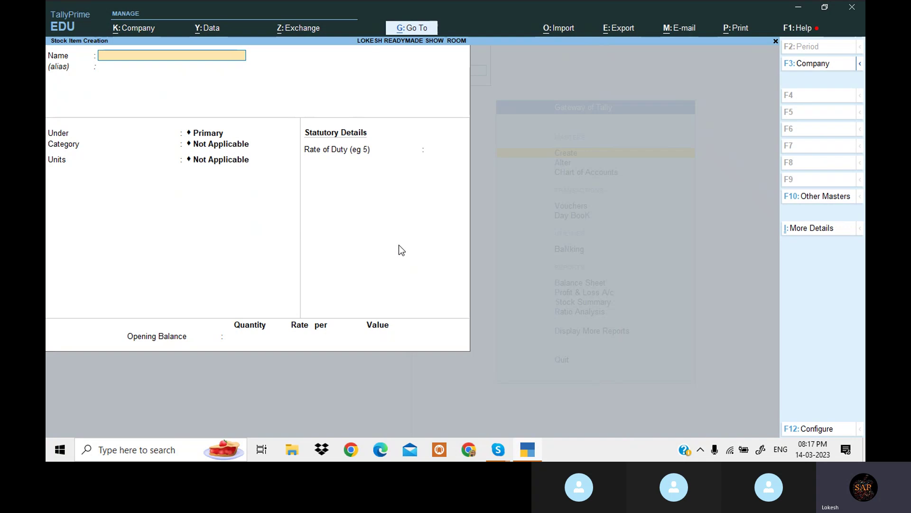
pyautogui.press('Escape')
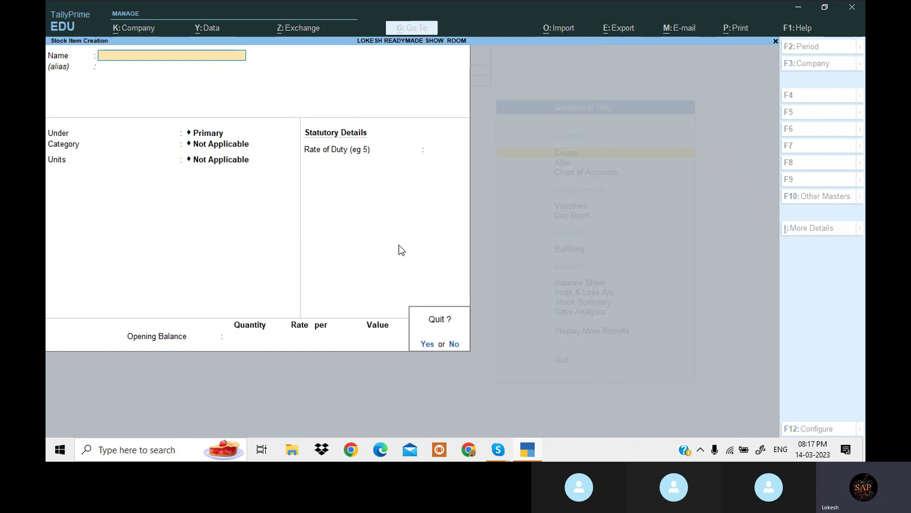
pyautogui.press('Return')
pyautogui.press('Escape')
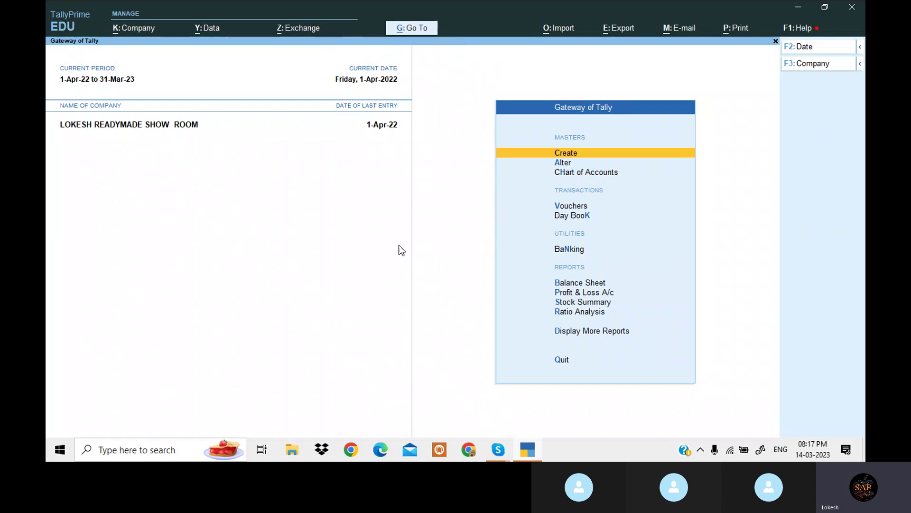
# Switch to the Skype window of the TALLY PRIME BATCH 27 call and end the call
pyautogui.moveTo(506, 455)
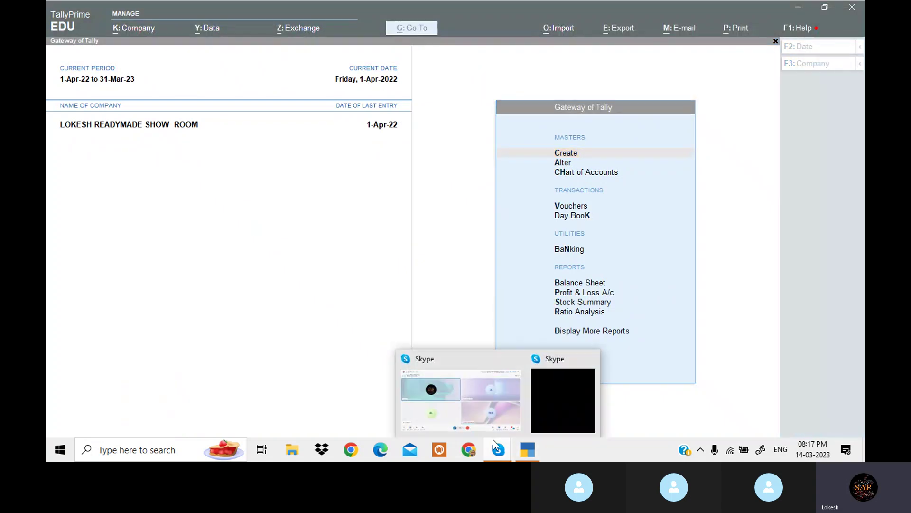
pyautogui.click(489, 408)
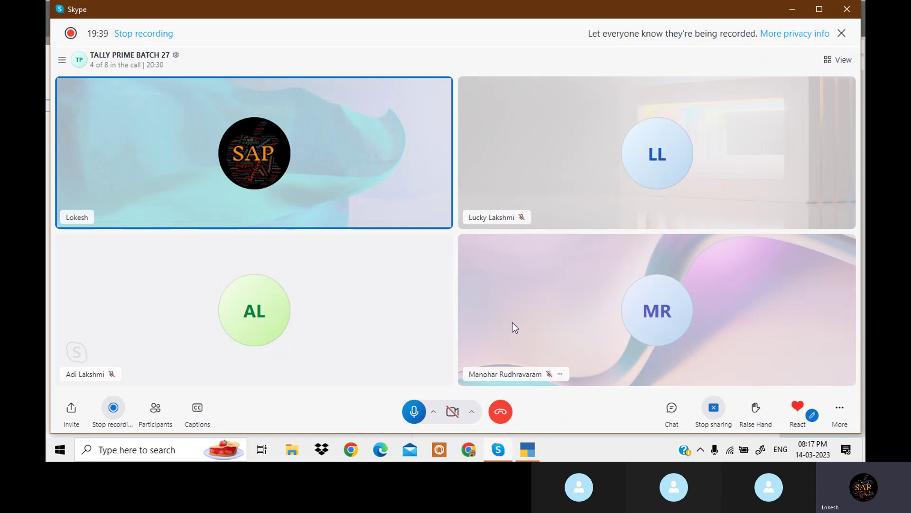
pyautogui.click(500, 412)
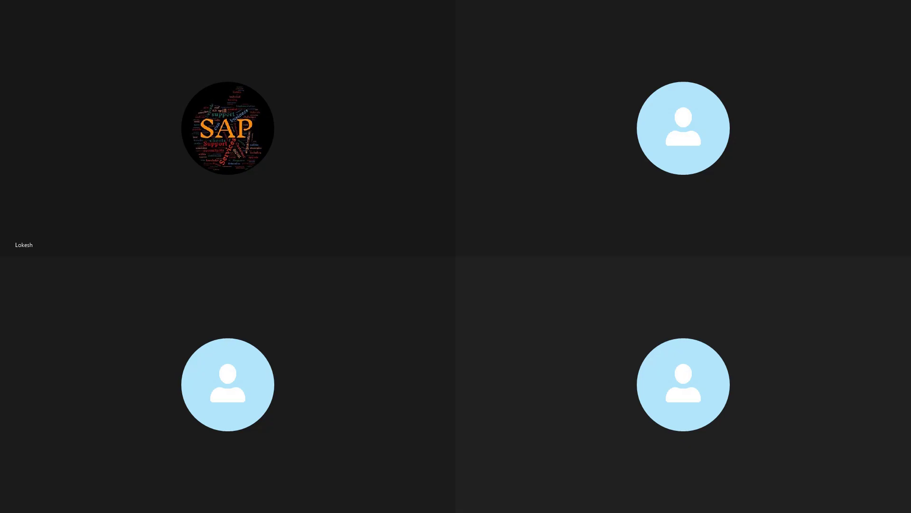